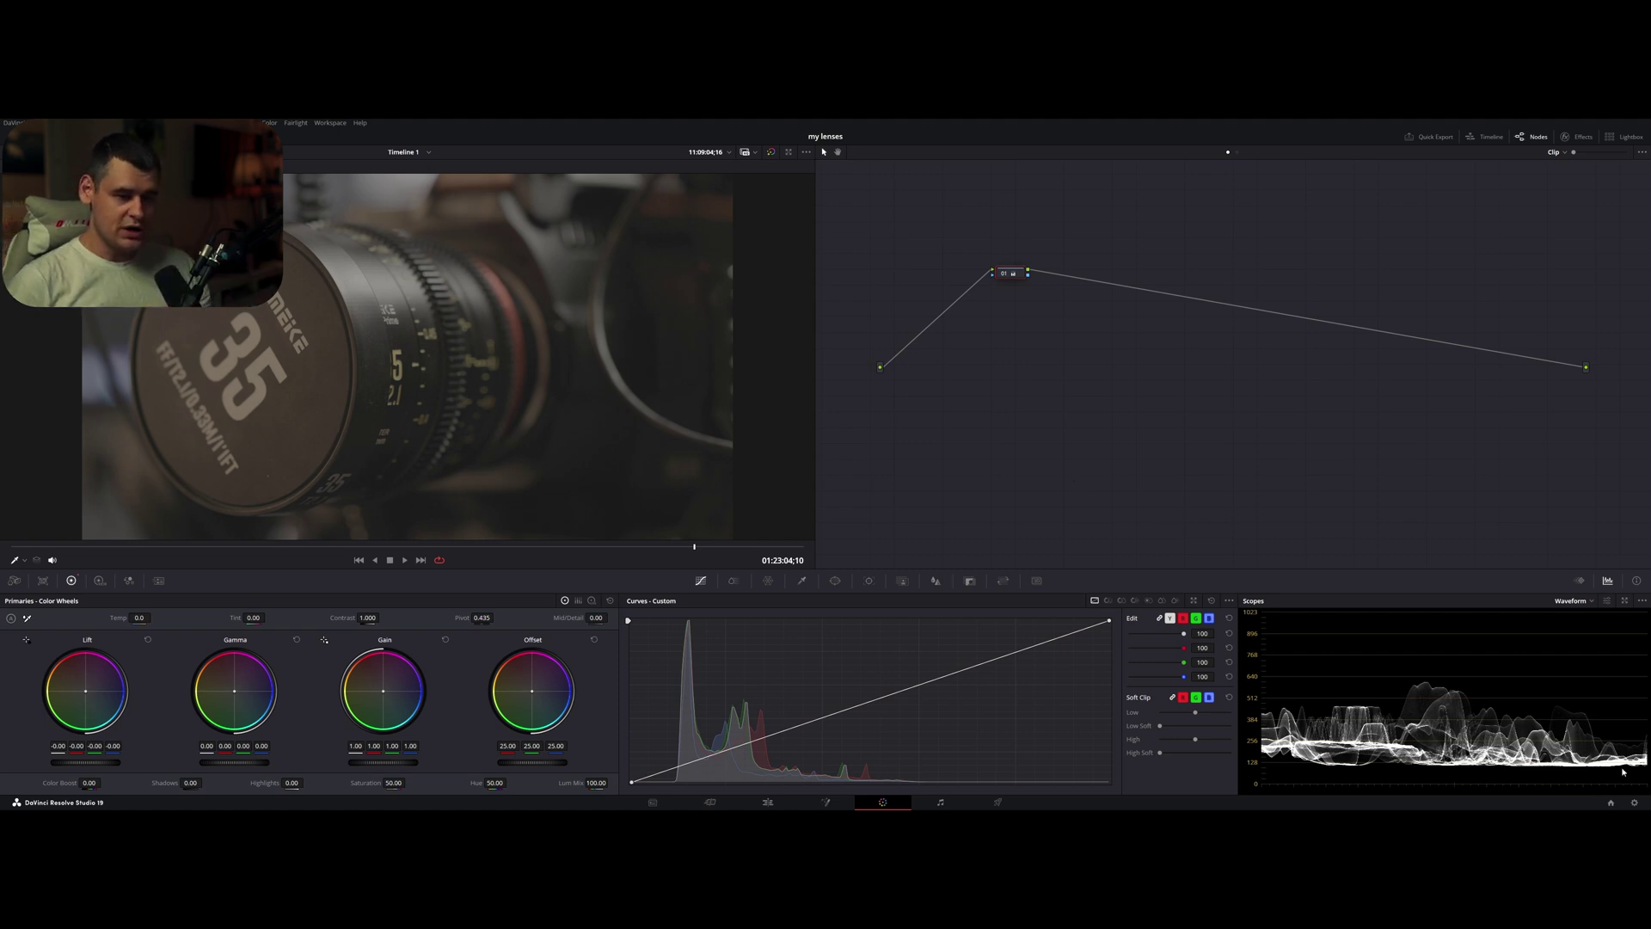
Review the project's Color Management settings and leave them without changes
click(1633, 802)
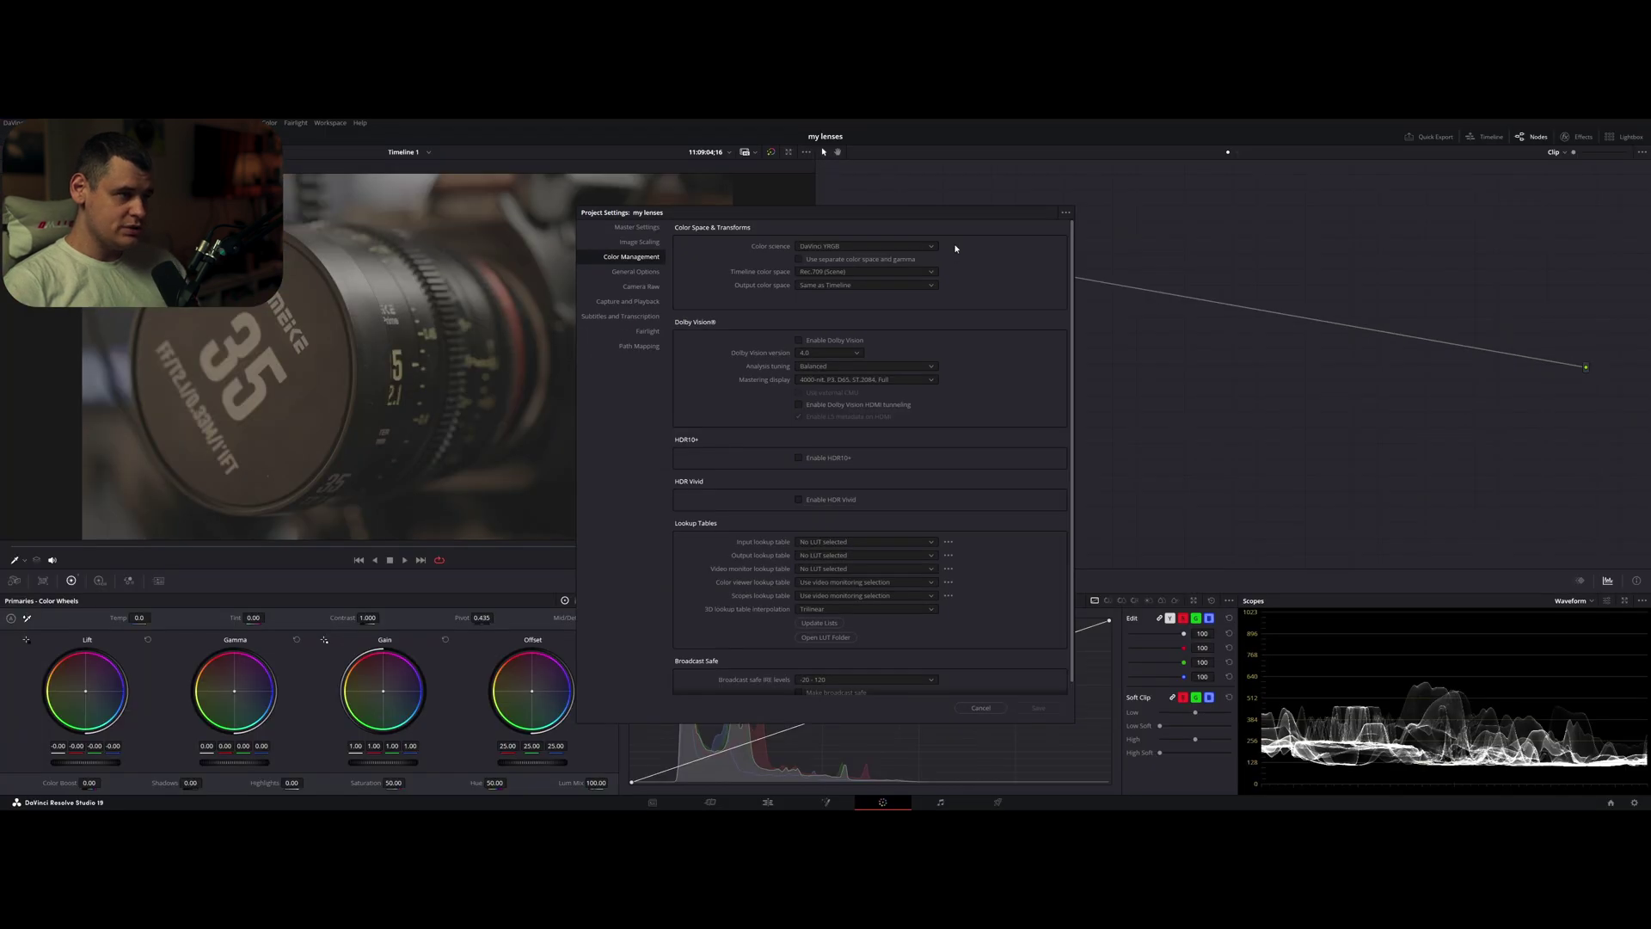
click(981, 707)
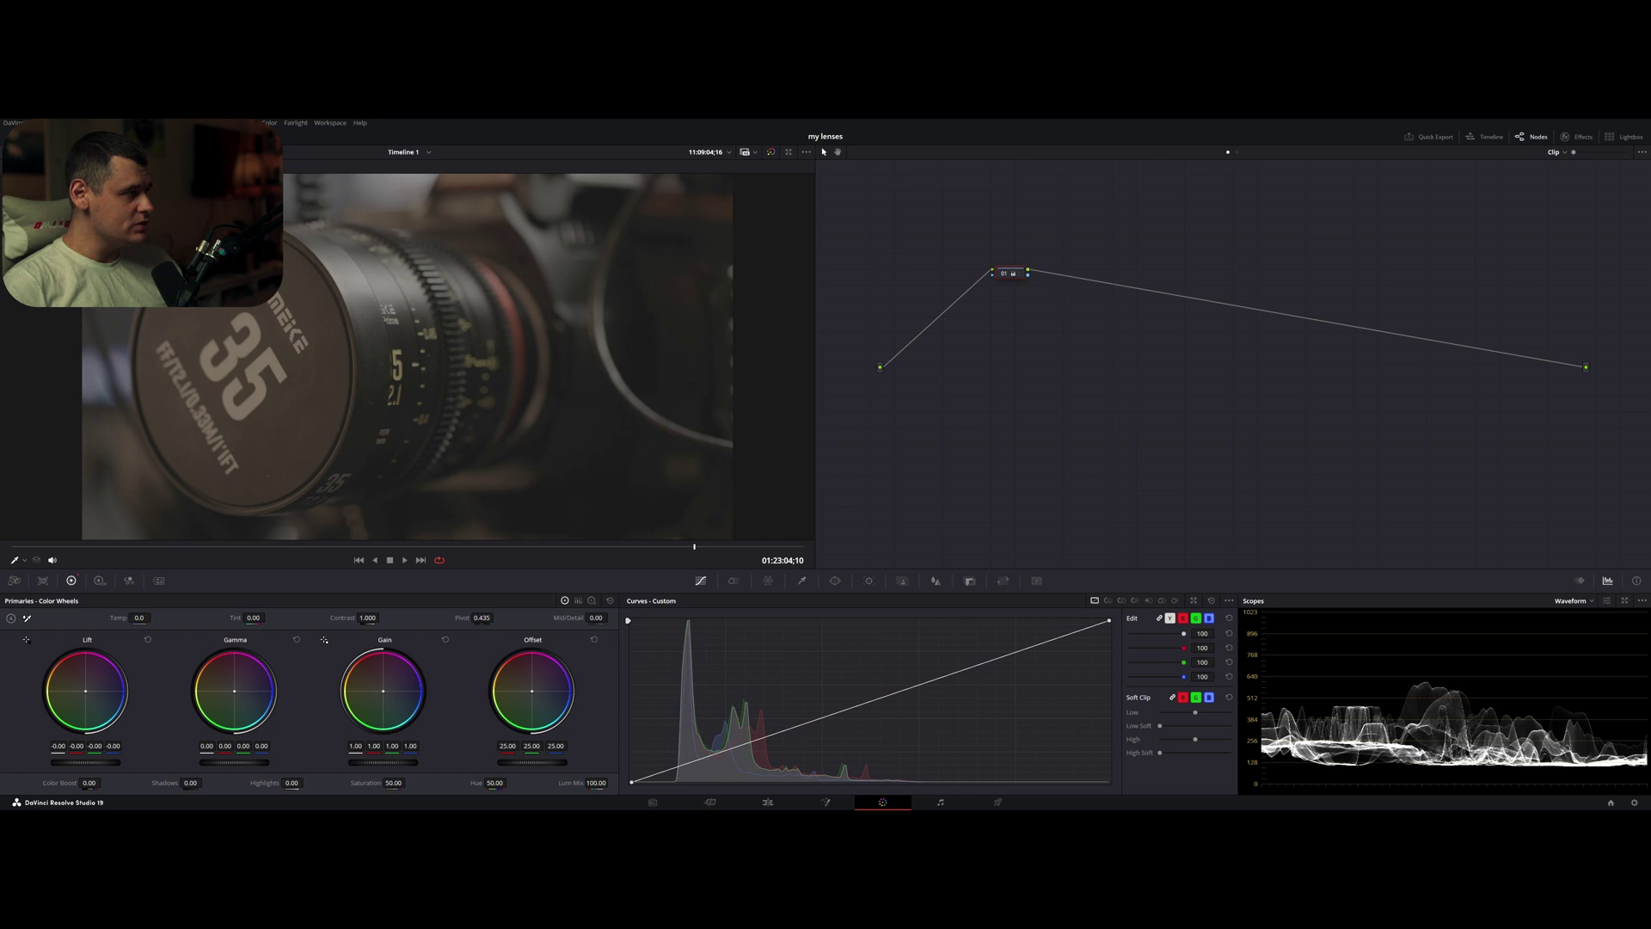
Apply the grade of the white text still in the gallery to the lens clip, then hide the gallery
click(26, 137)
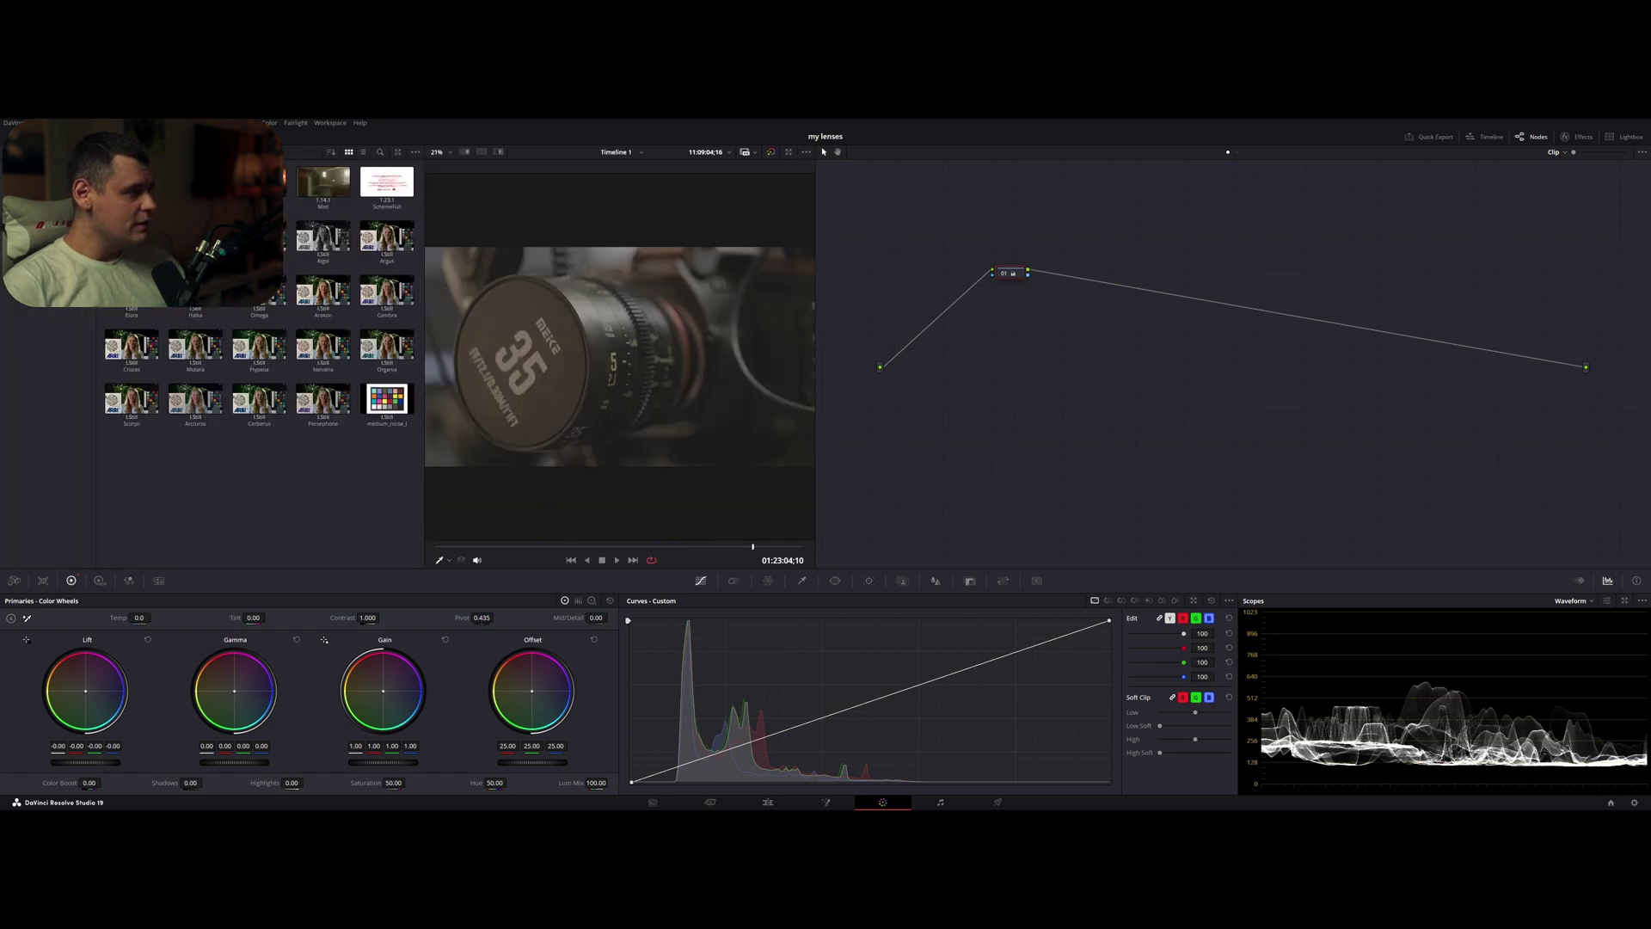
right_click(393, 184)
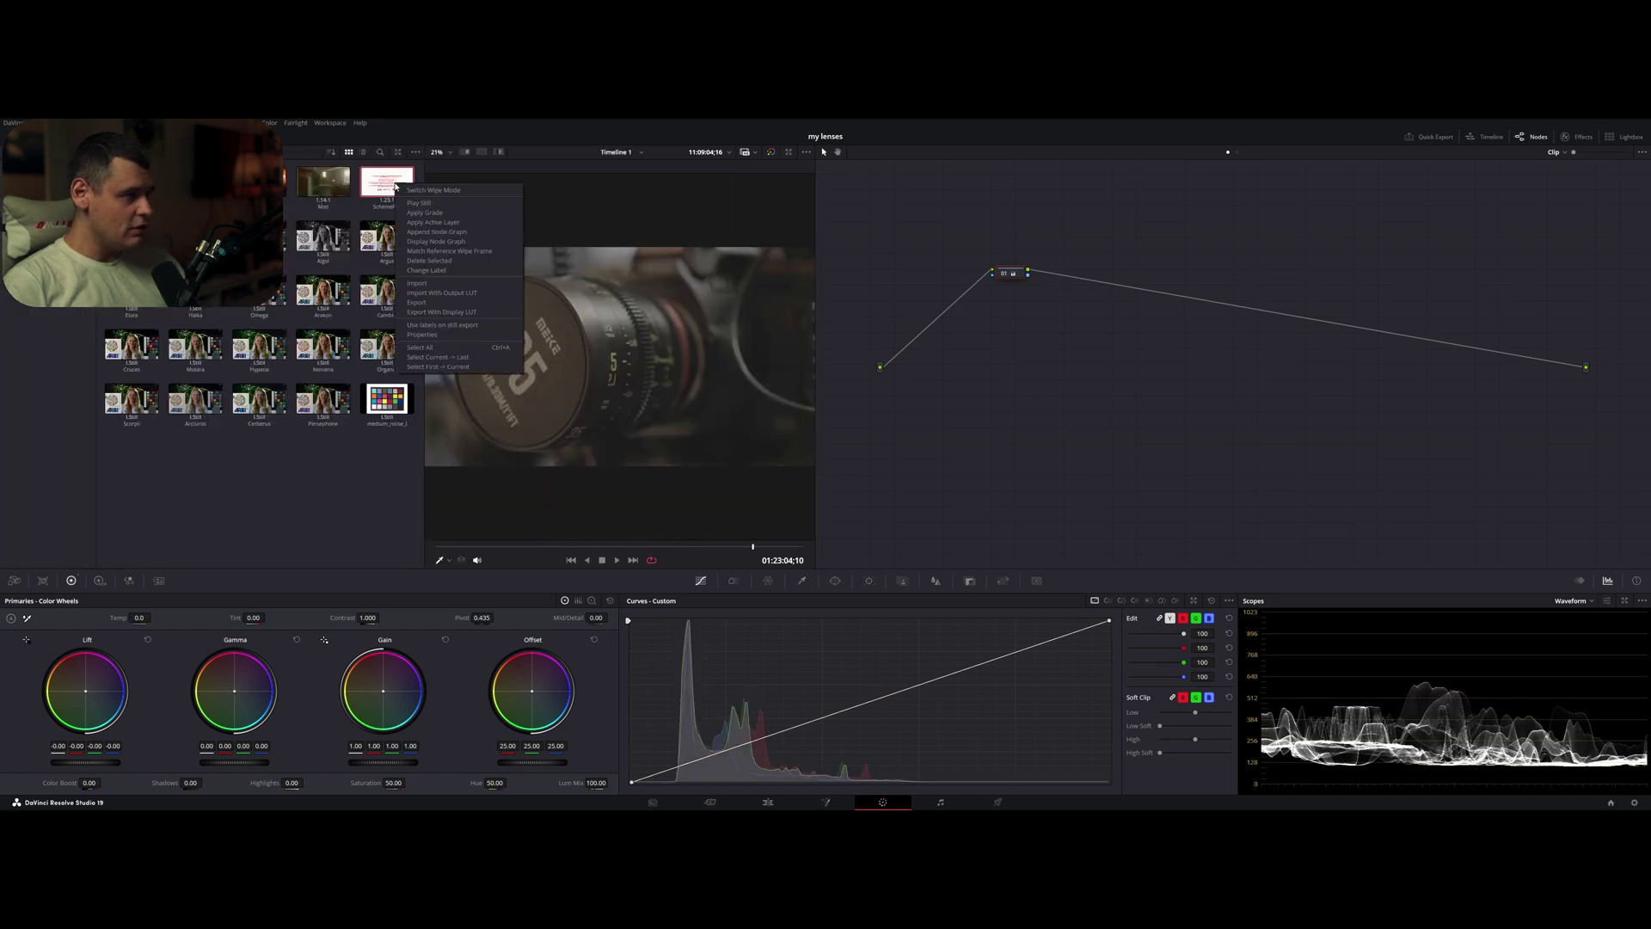
click(415, 213)
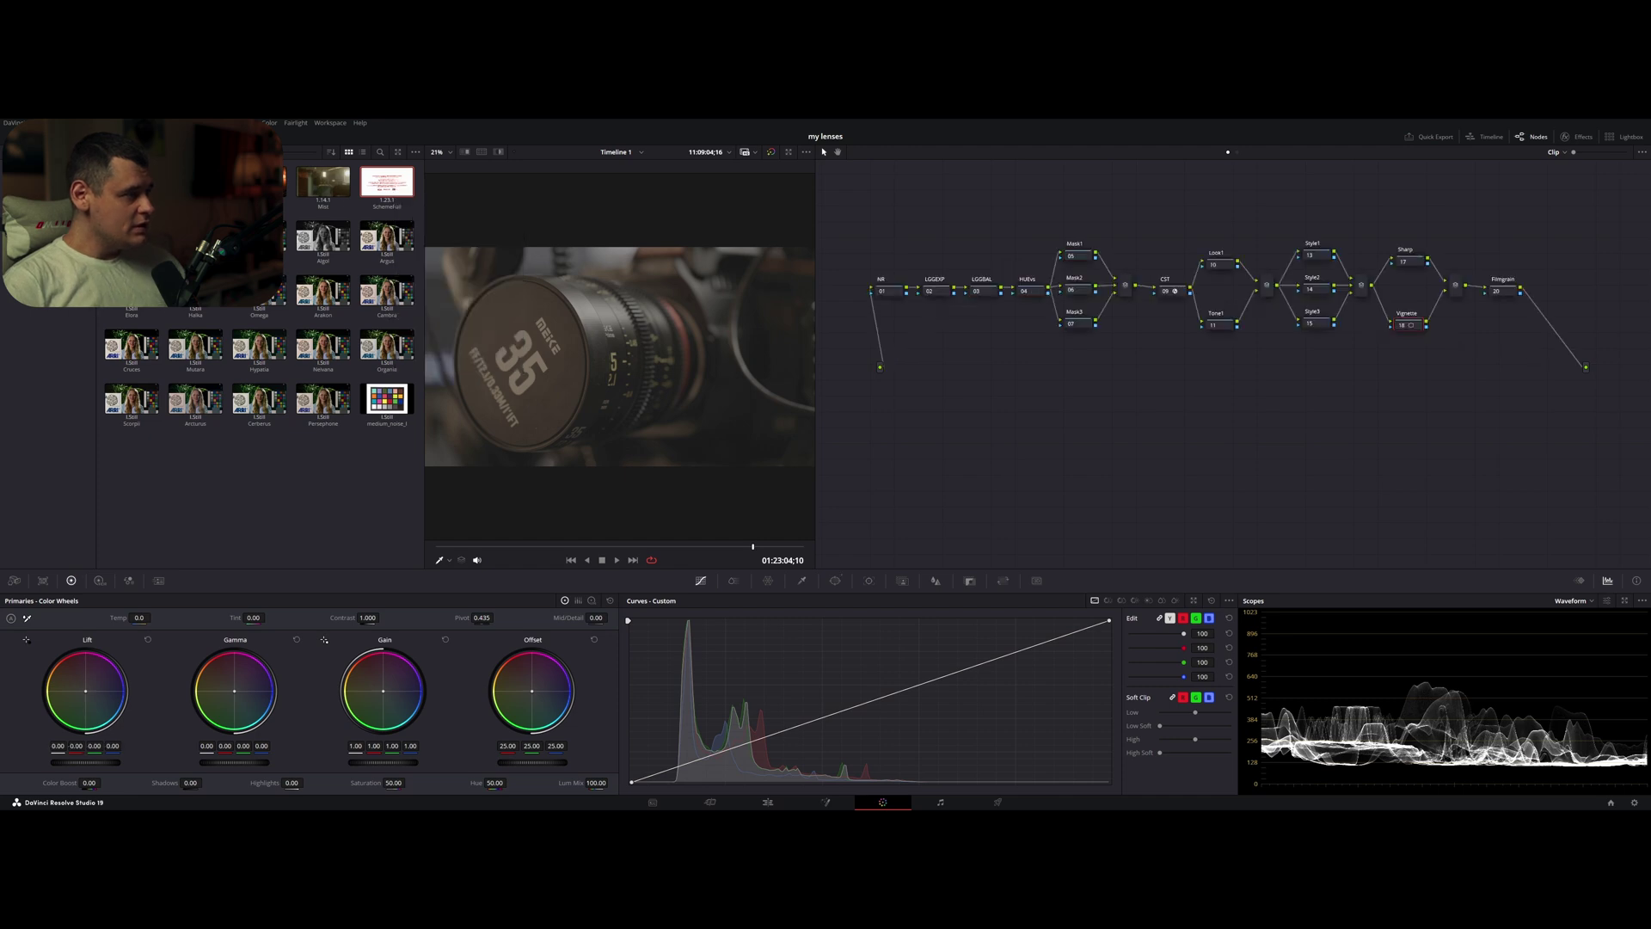
click(25, 137)
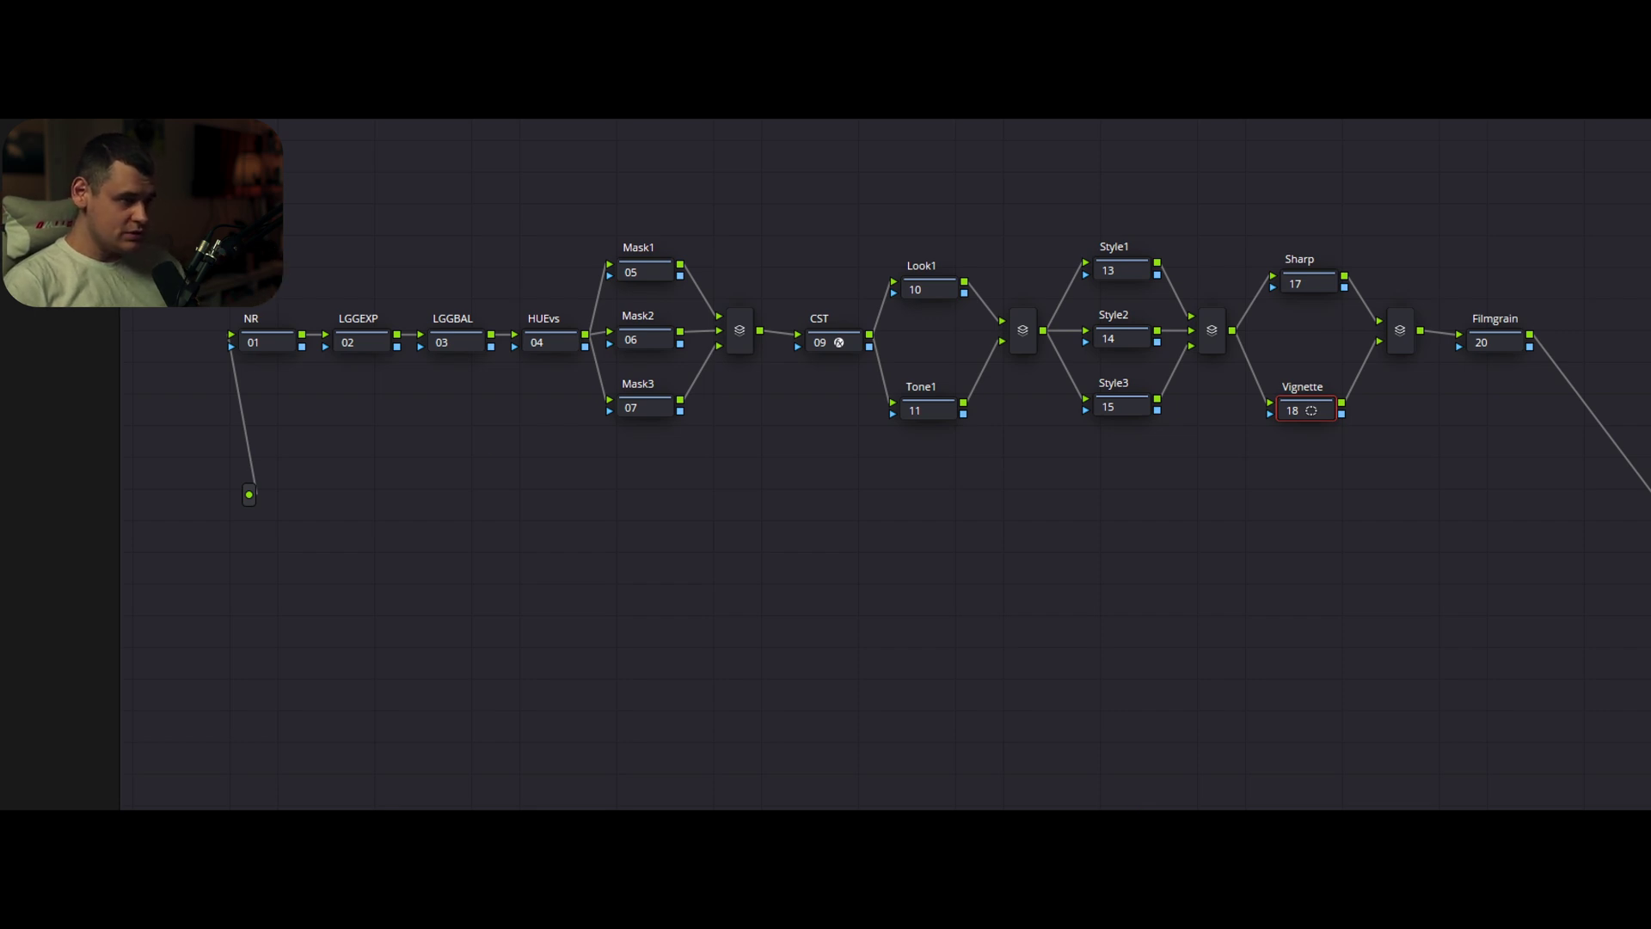
mouse_move(802, 296)
mouse_down()
mouse_move(772, 383)
mouse_move(809, 388)
mouse_move(914, 354)
mouse_move(882, 307)
mouse_move(819, 298)
mouse_up()
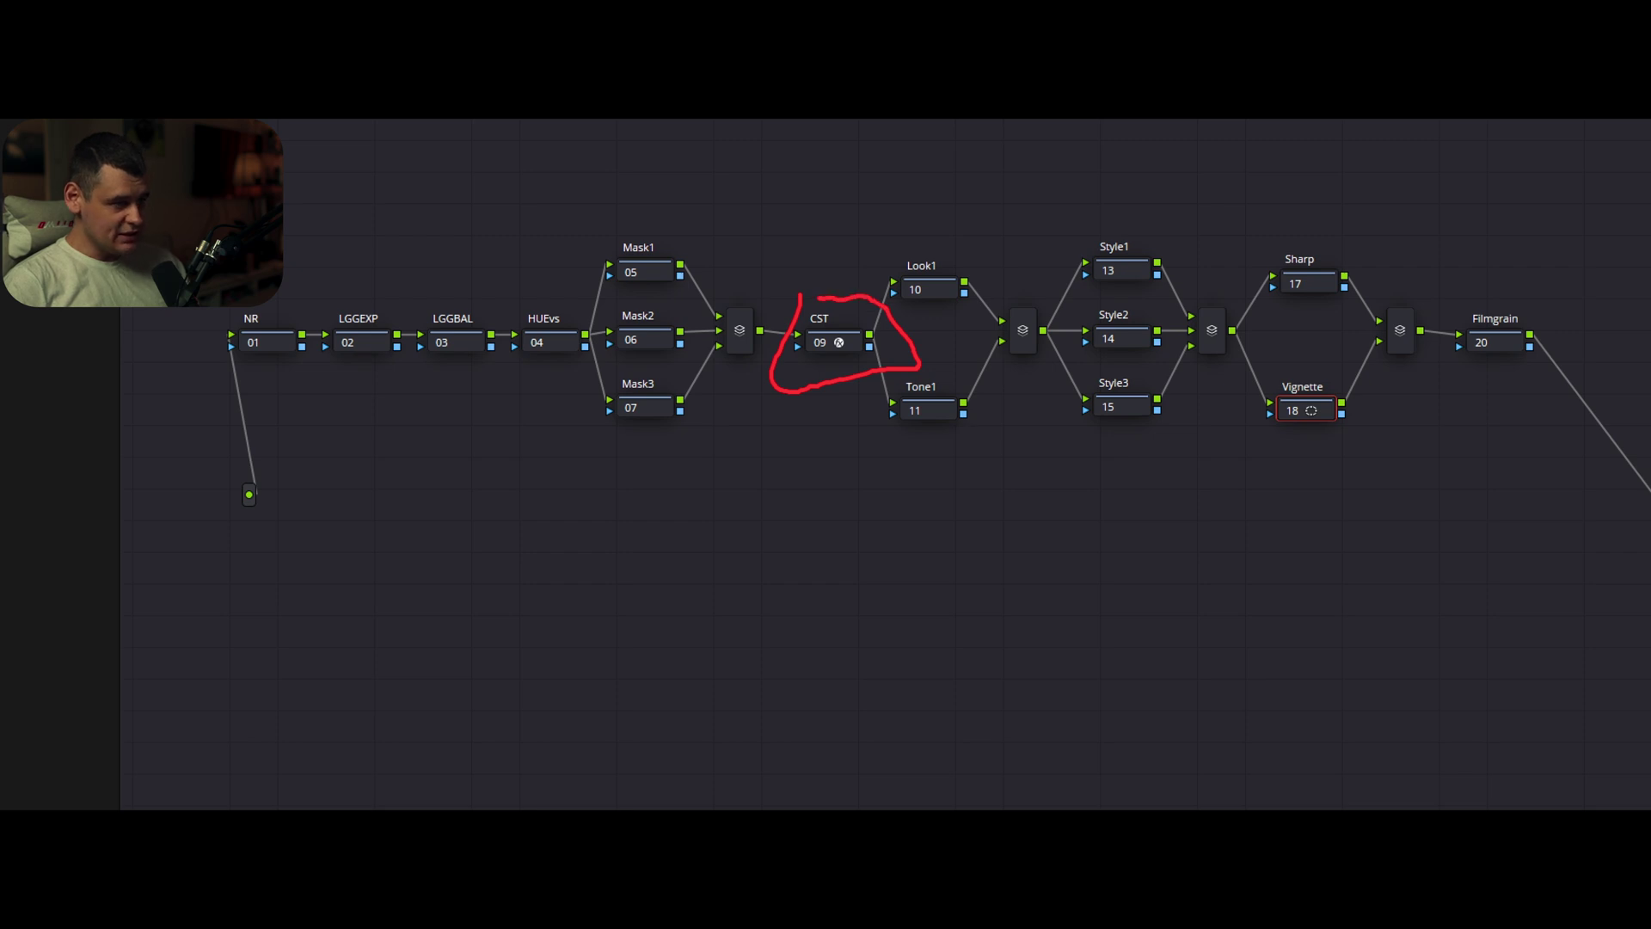
key(Escape)
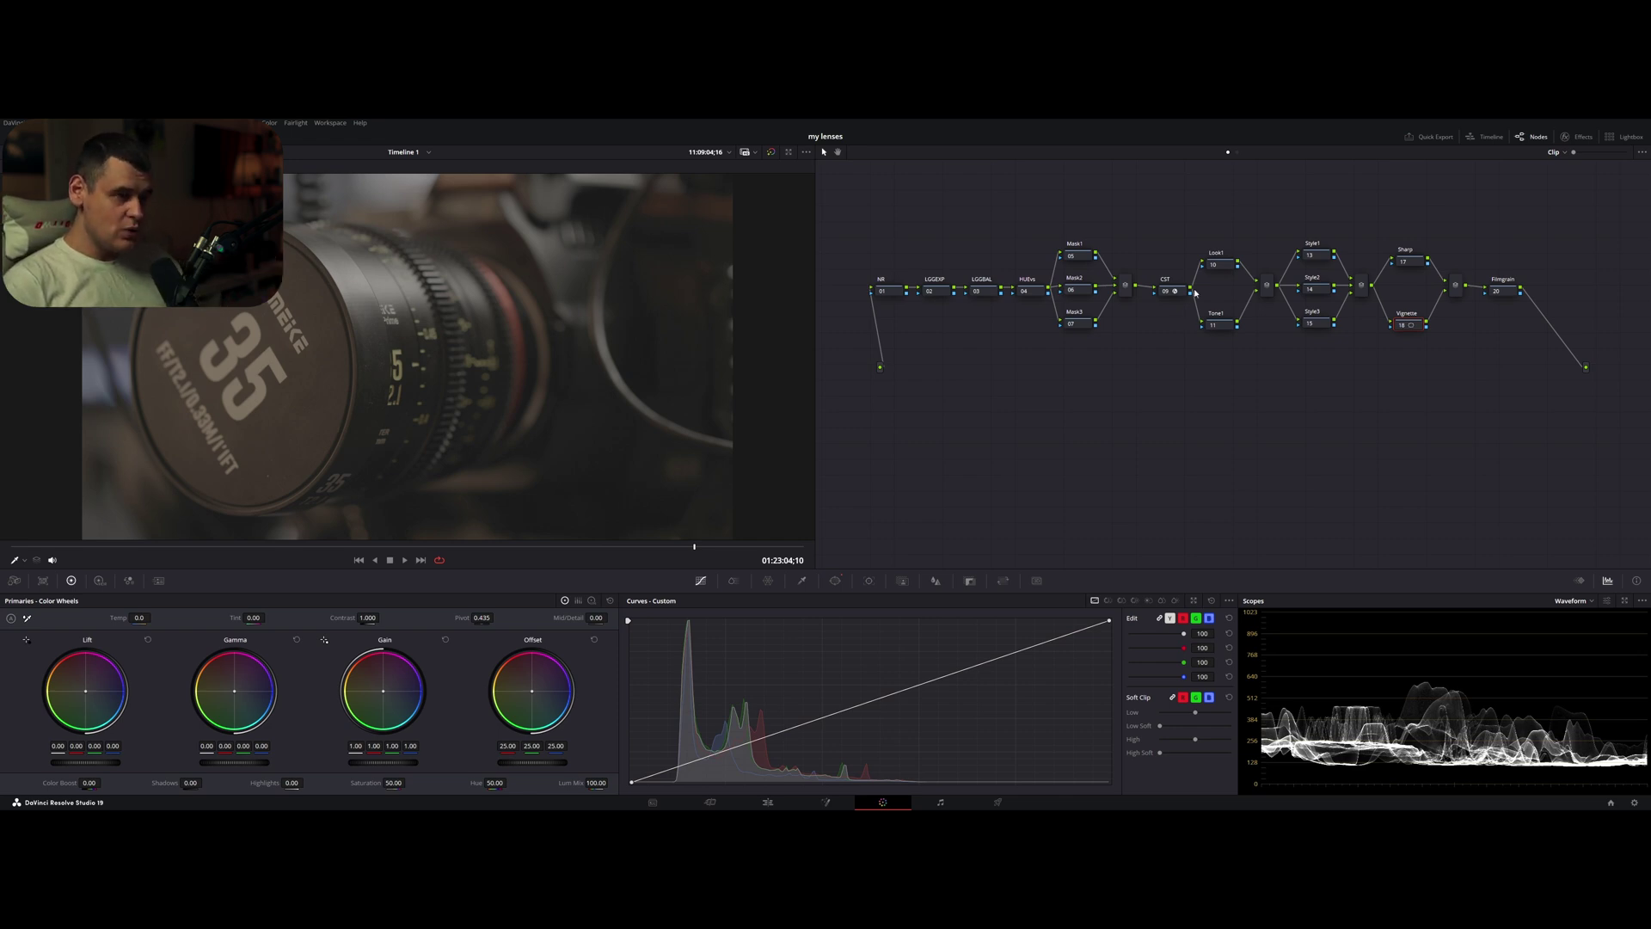
Replace the effect on the CST node with a fresh Color Space Transform
click(1583, 136)
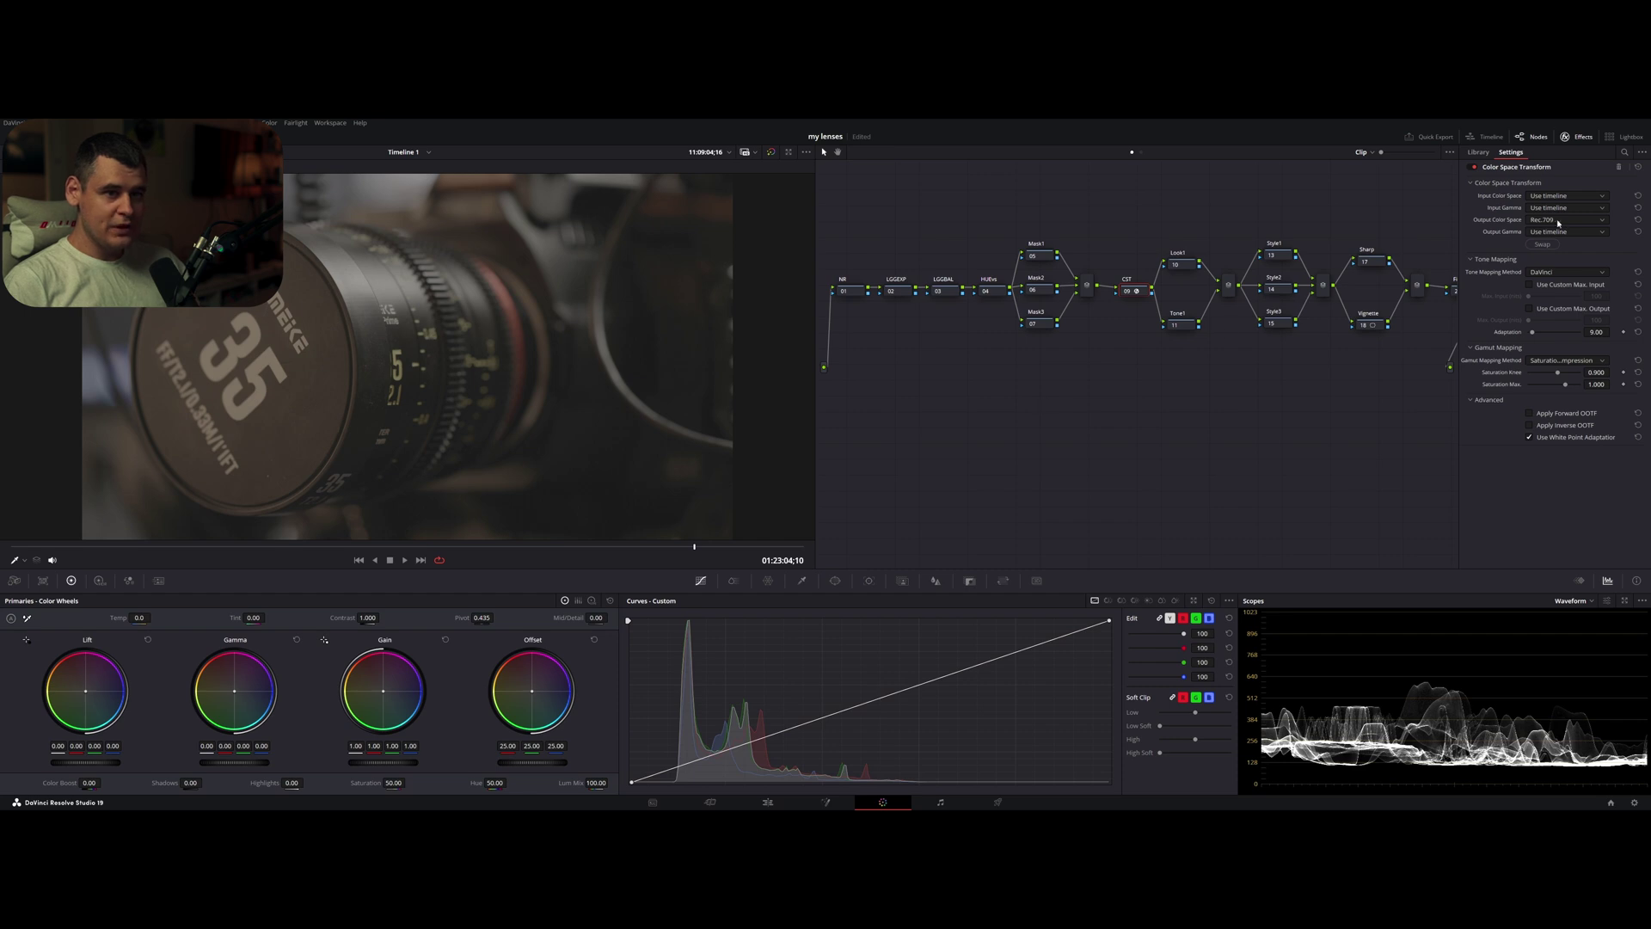
click(1479, 153)
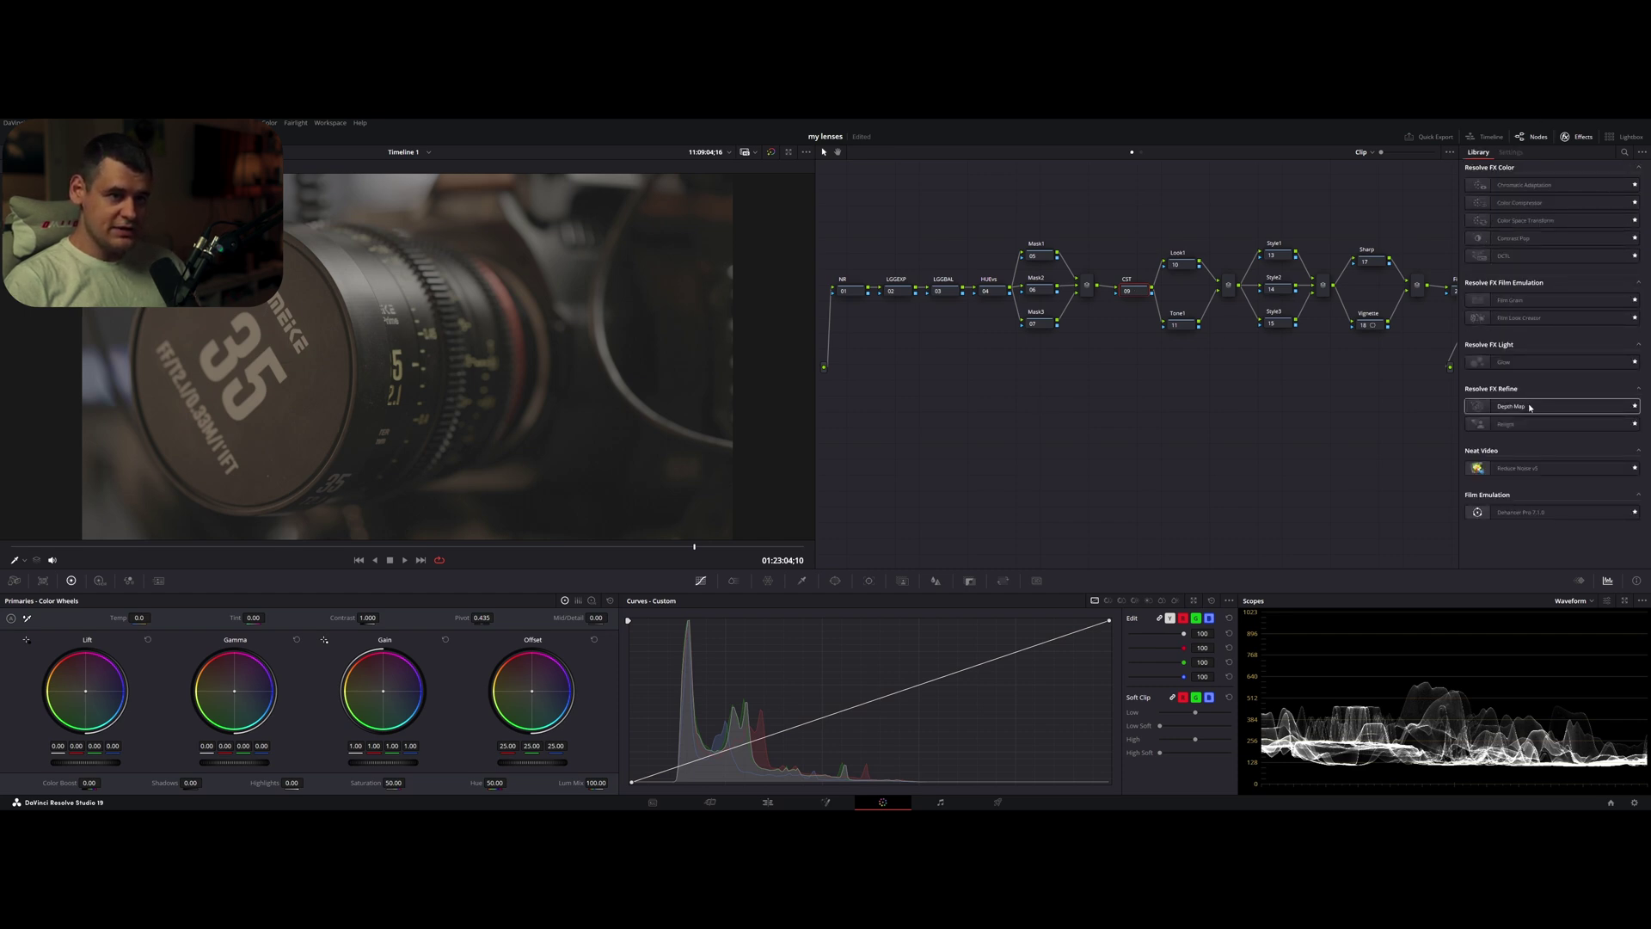
drag(1527, 221, 1139, 292)
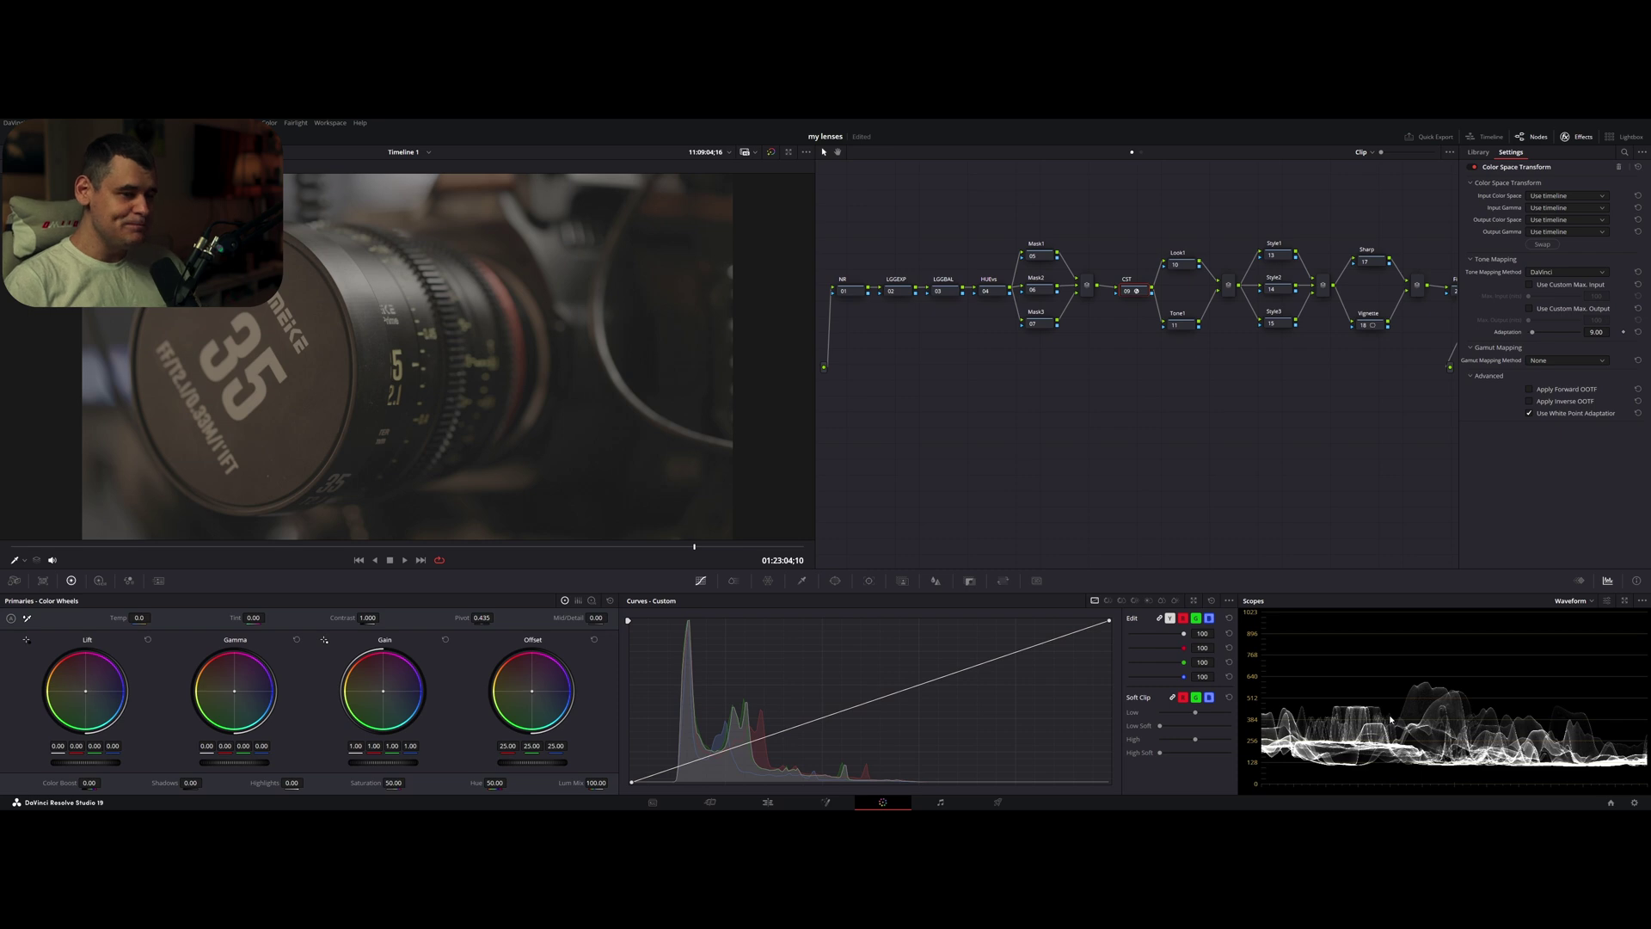
Set the Color Space Transform's input color space to Canon Cinema Gamut and its input gamma to Canon Log 2
click(1587, 198)
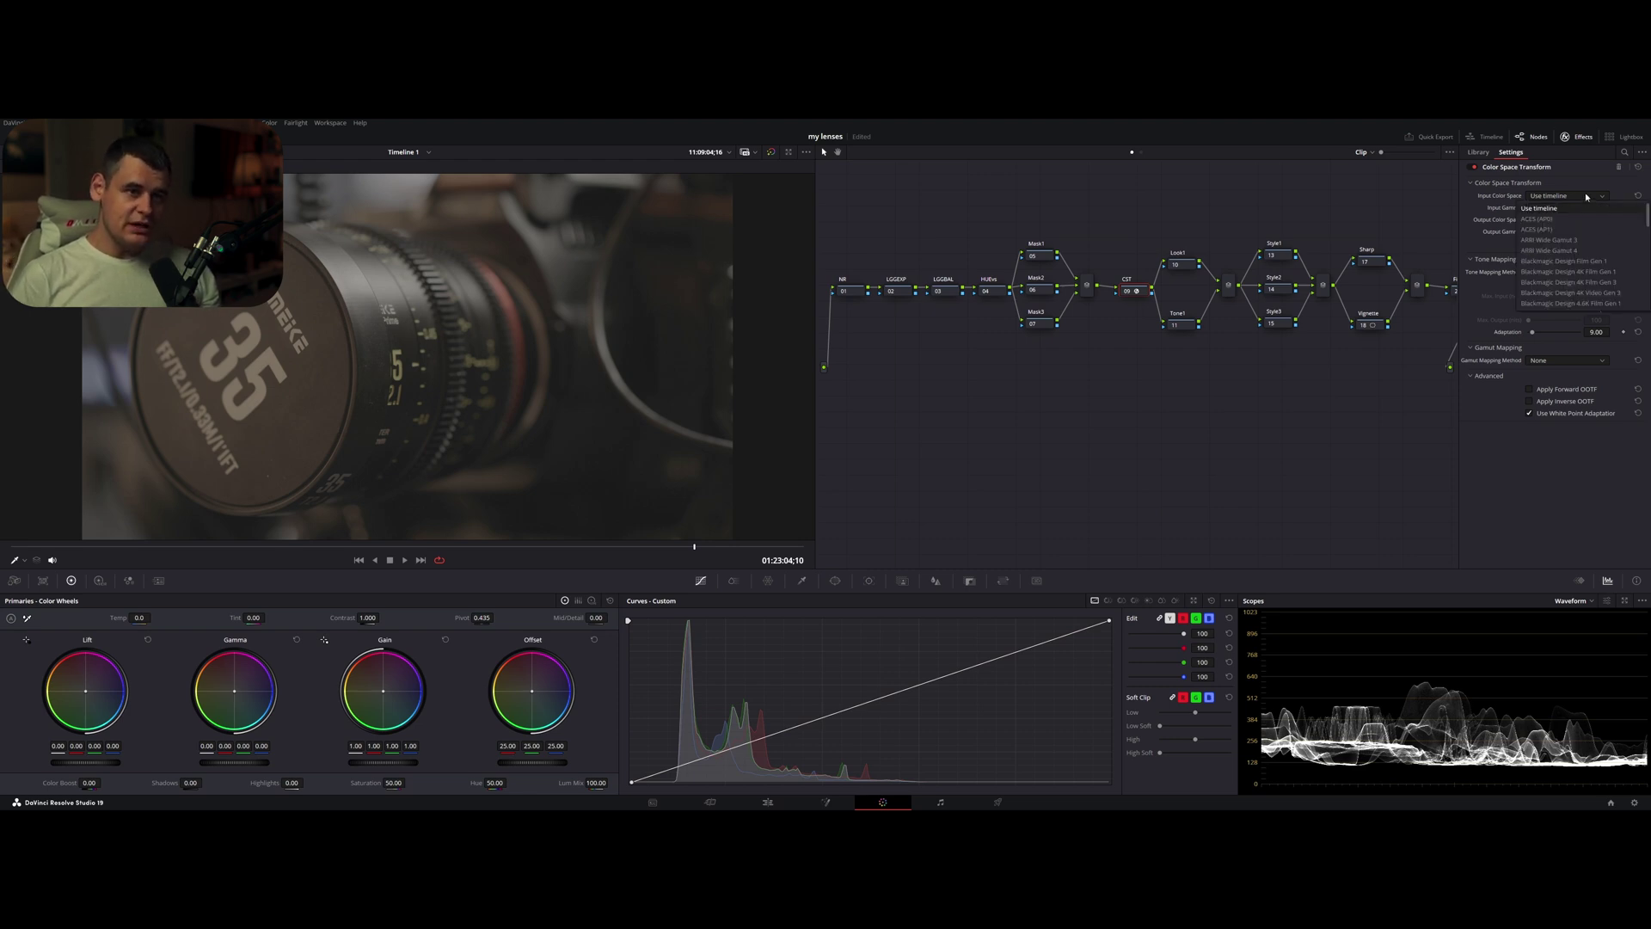
scroll(1574, 230, down, 2)
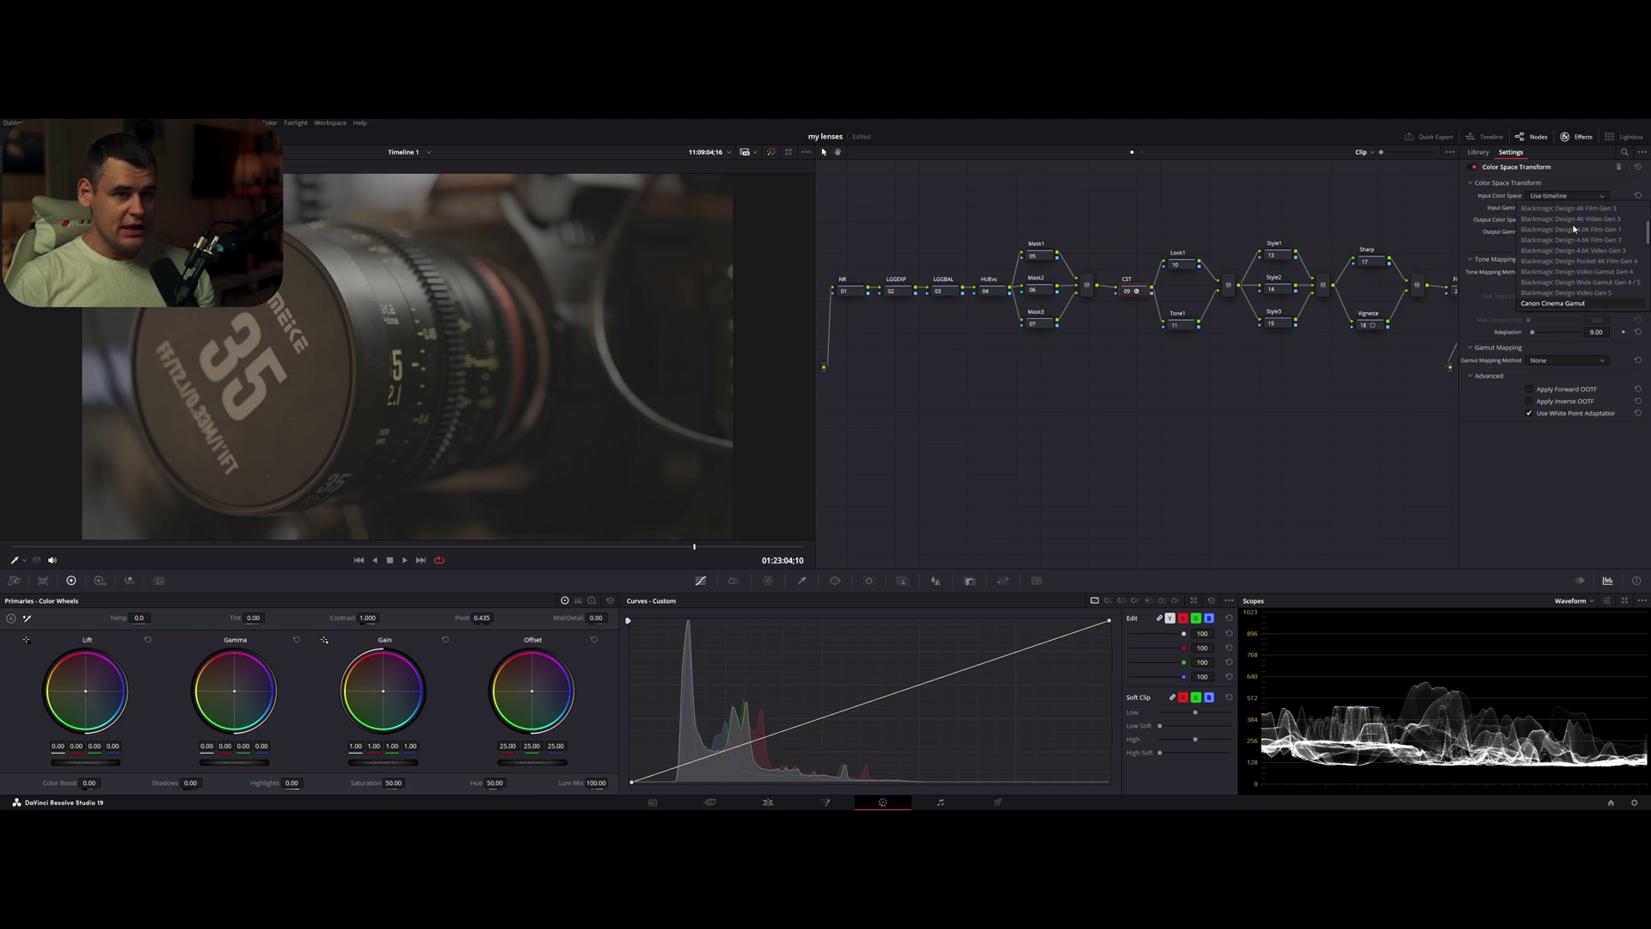
click(1573, 304)
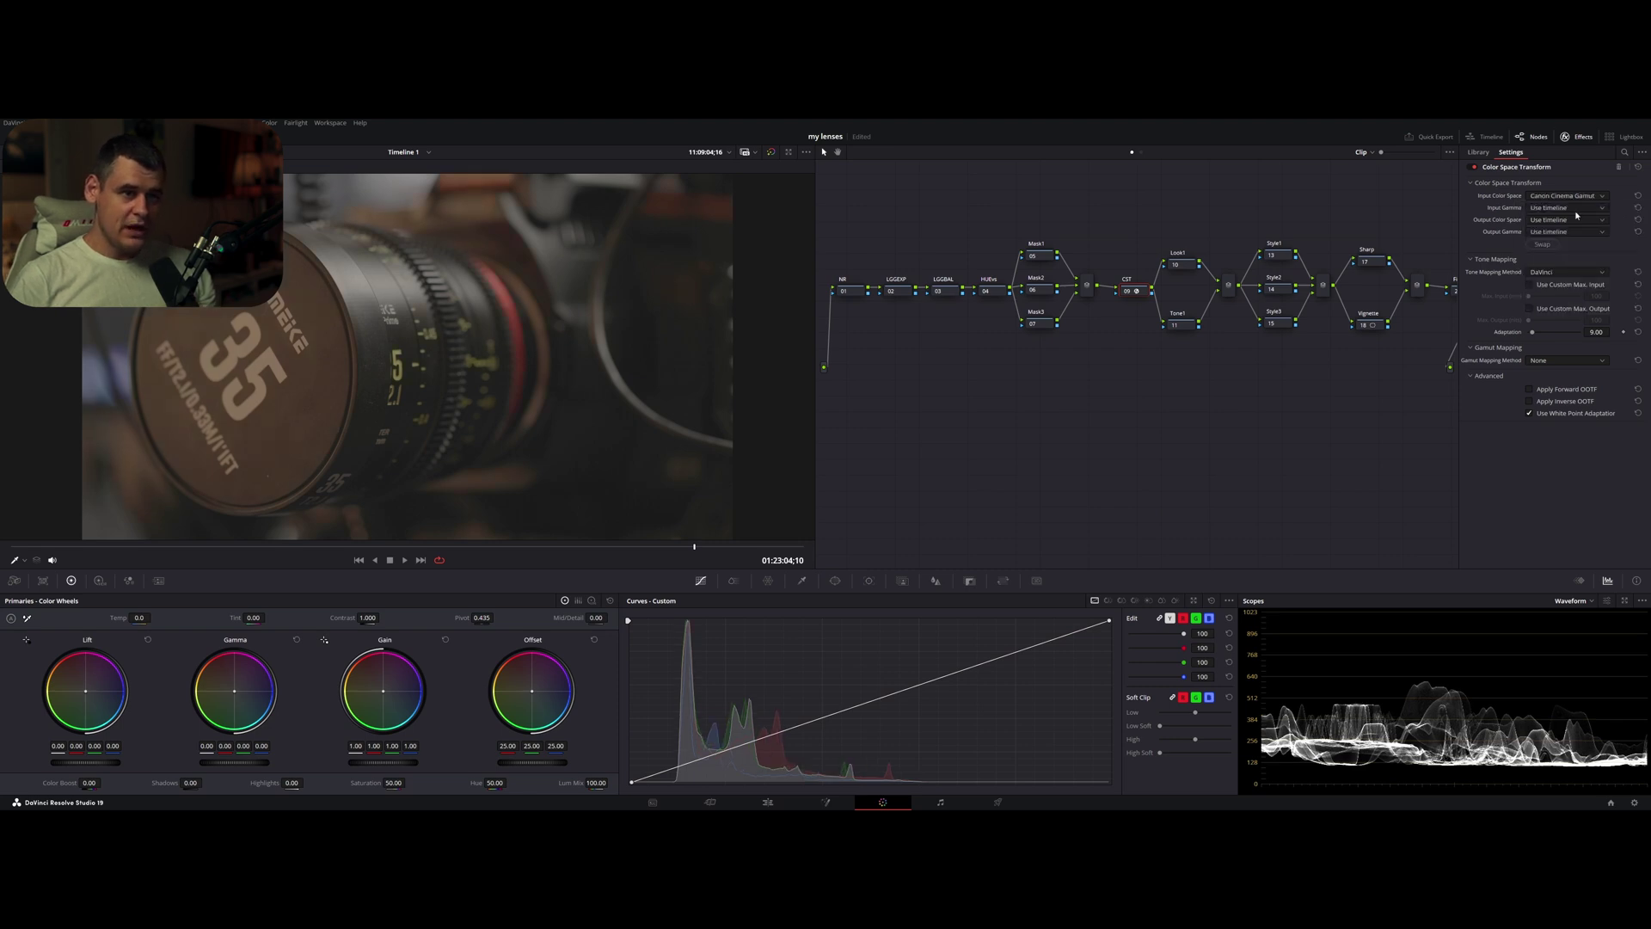
click(1576, 208)
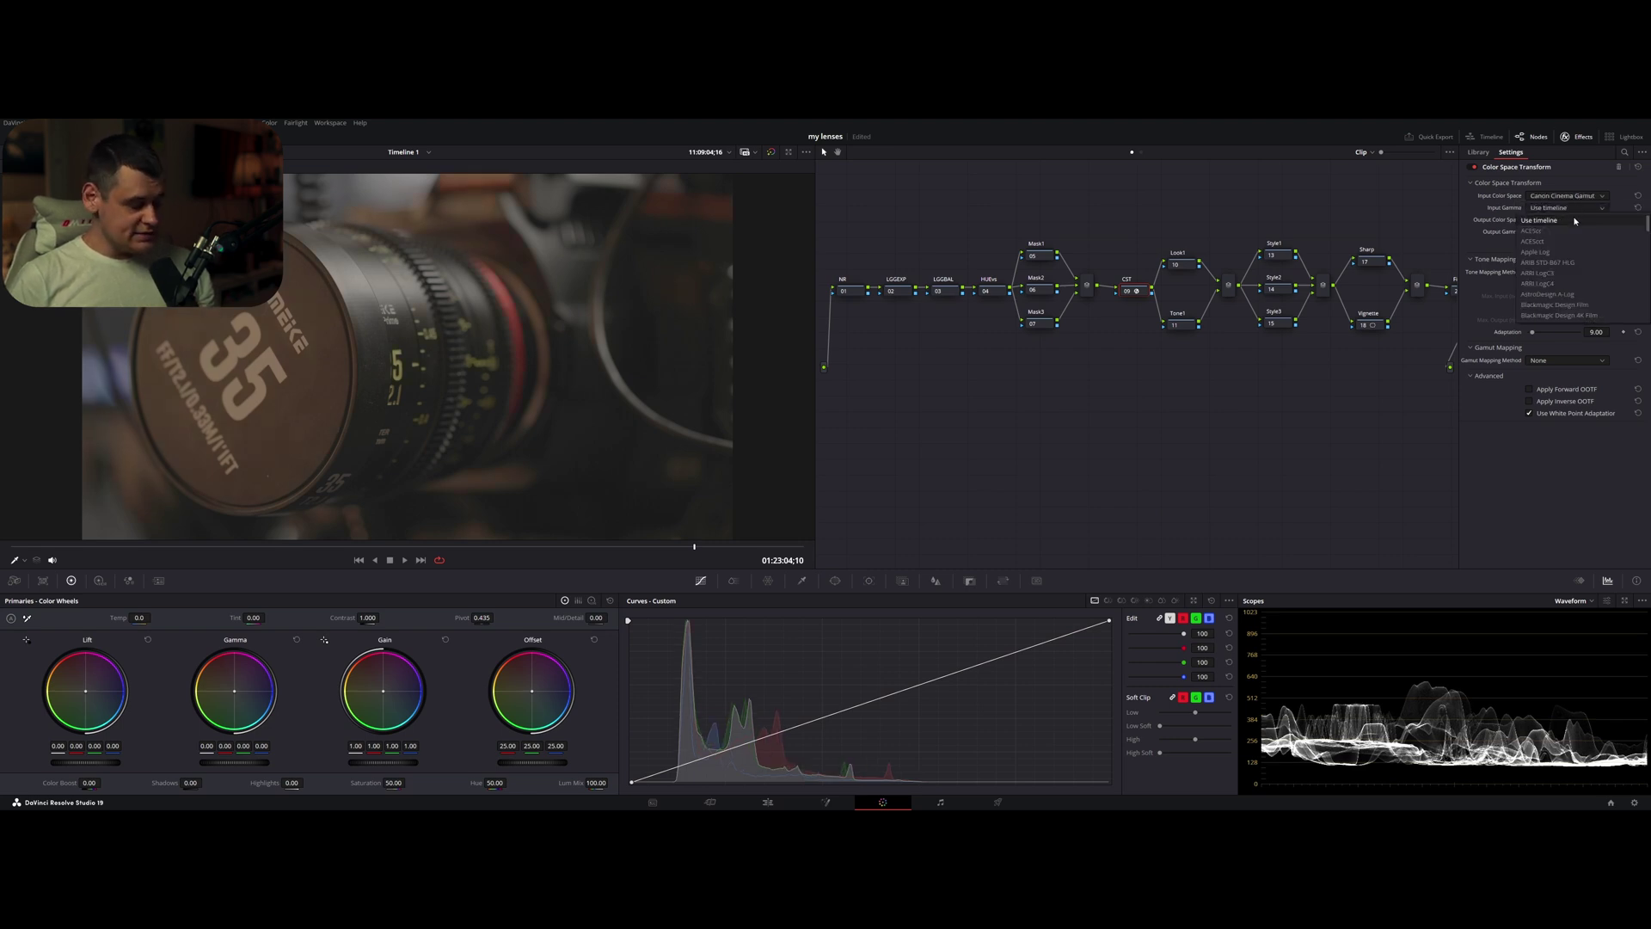
scroll(1574, 221, down, 3)
scroll(1577, 246, down, 1)
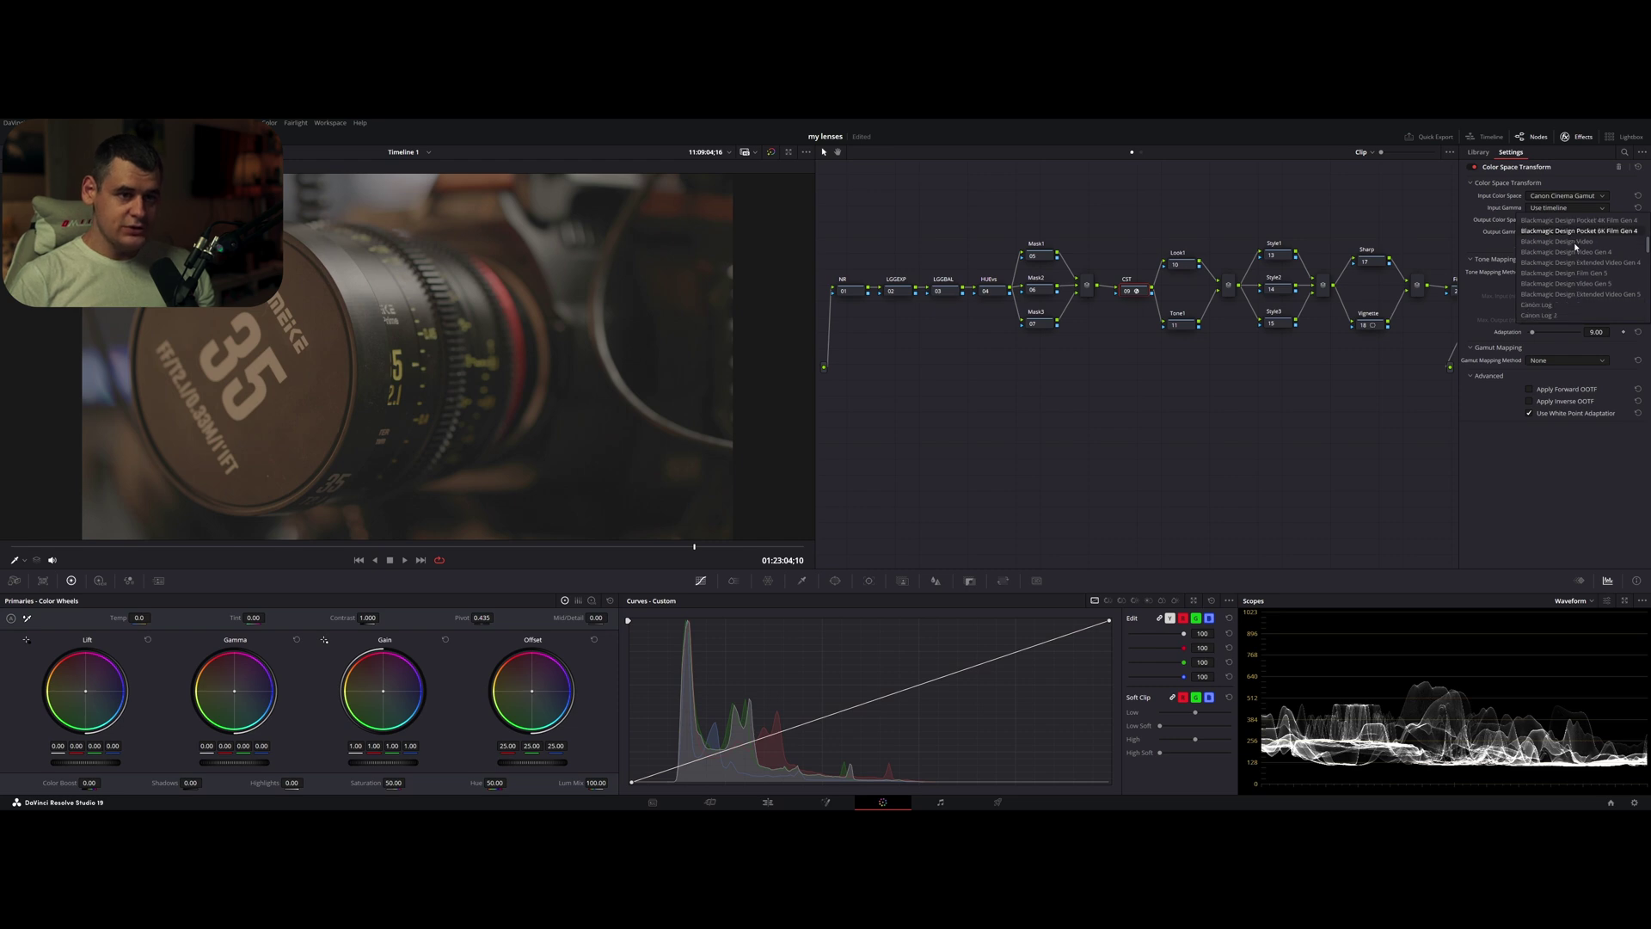
click(1570, 315)
Set the Color Space Transform's output color space to Rec.709 and its output gamma to Gamma 2.4
click(1576, 222)
scroll(1570, 258, down, 10)
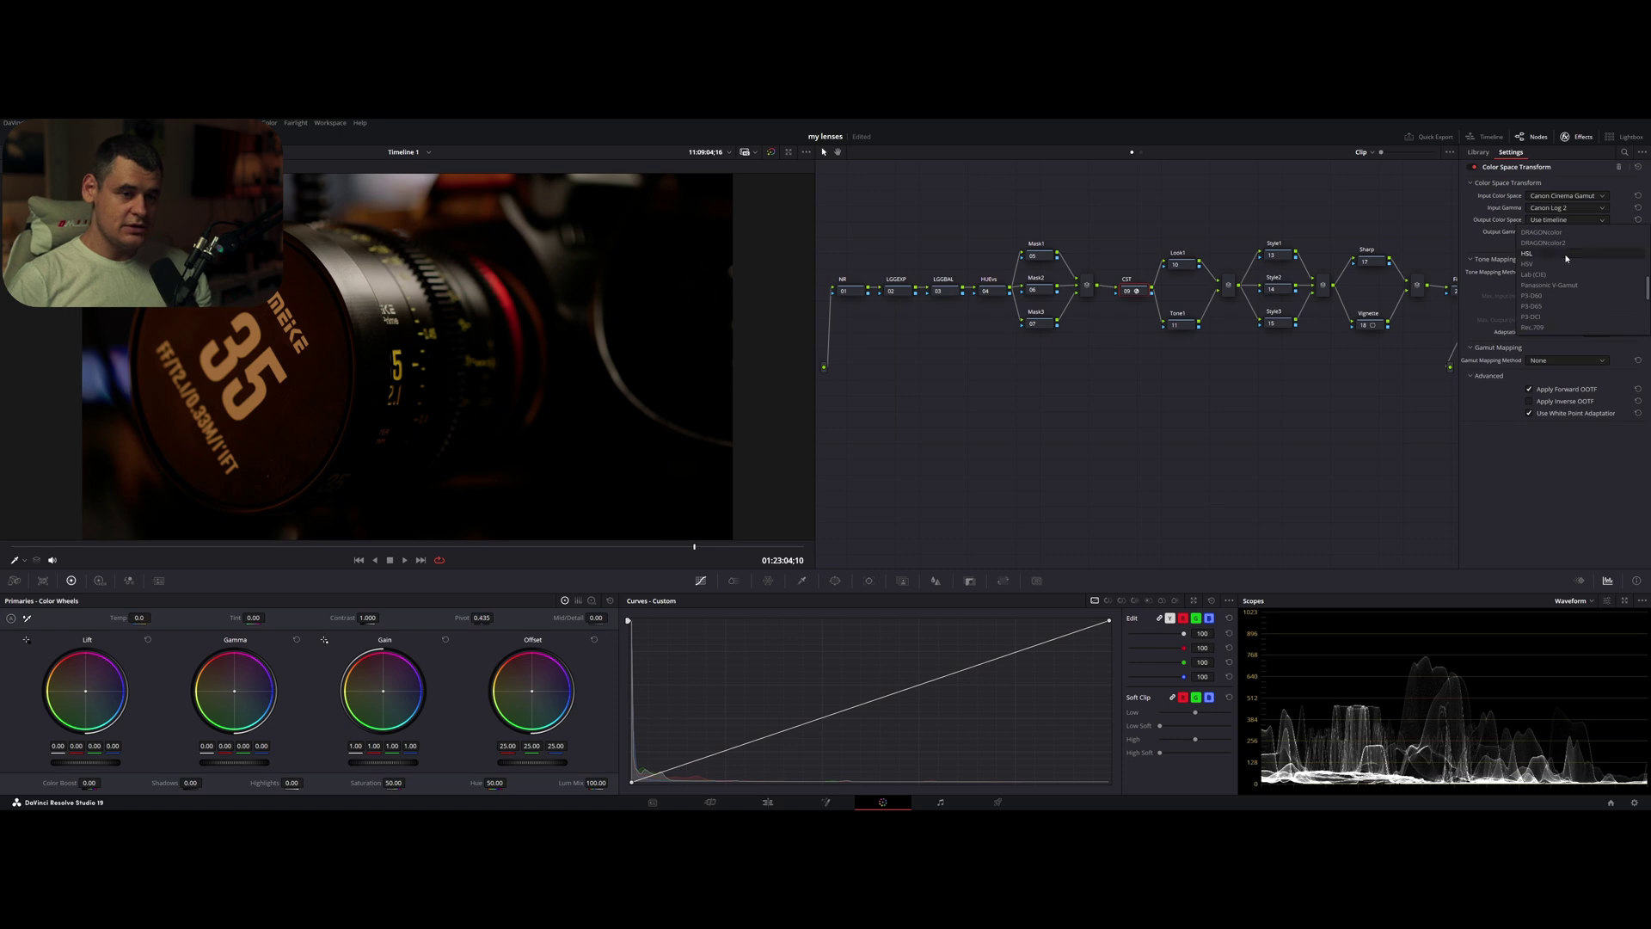
click(1544, 296)
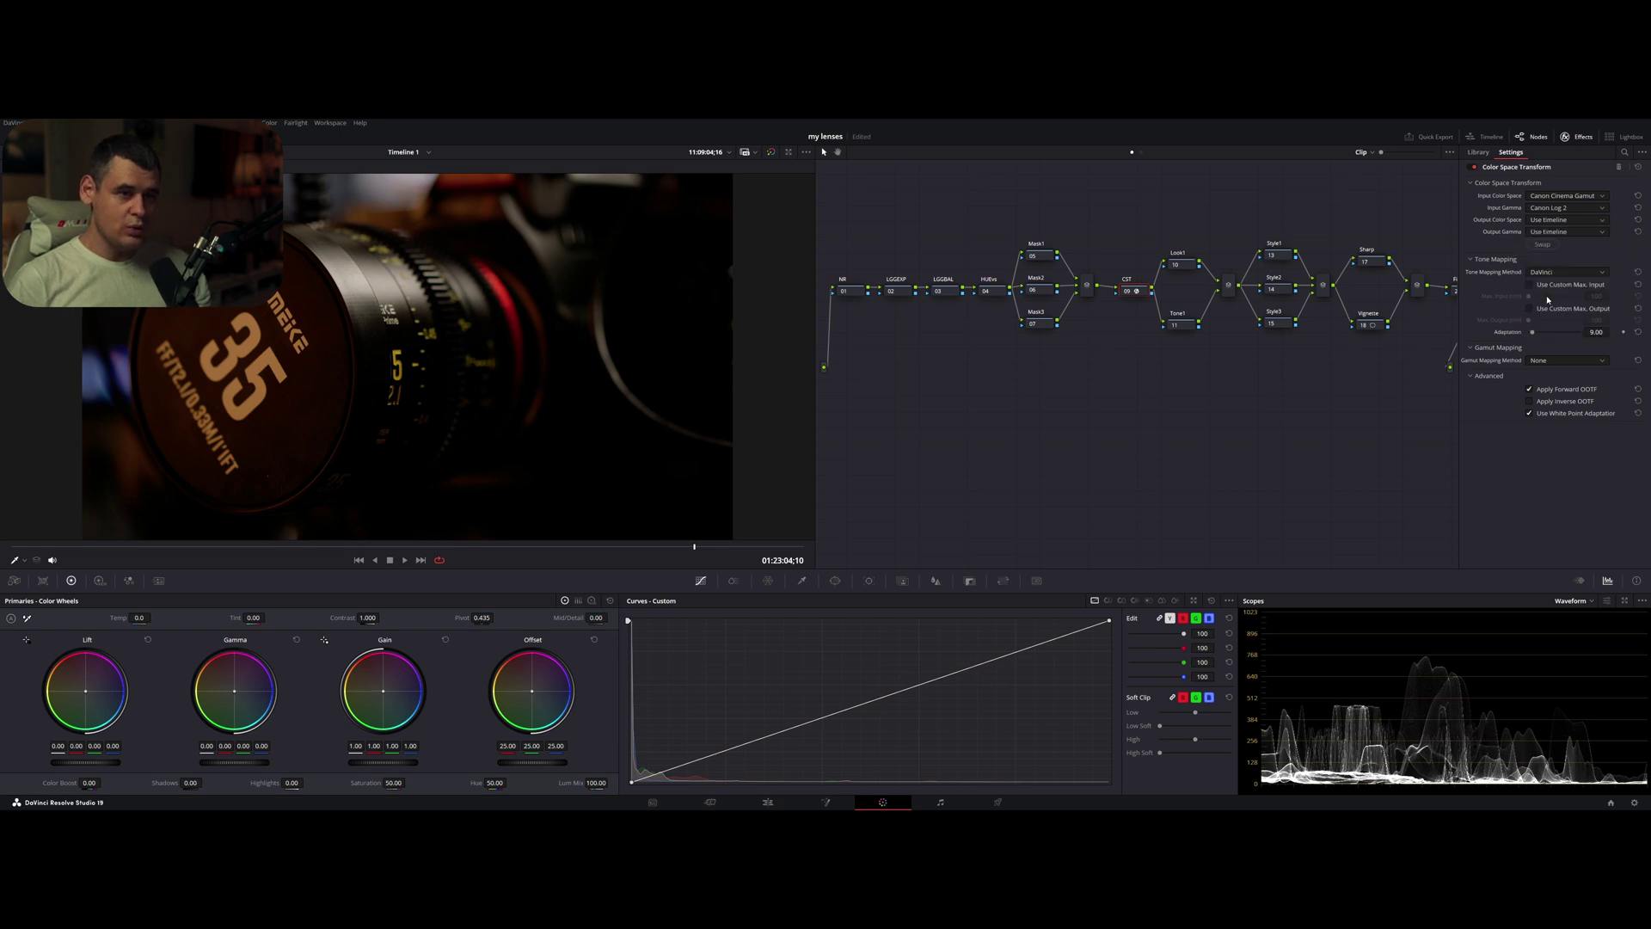
click(1575, 233)
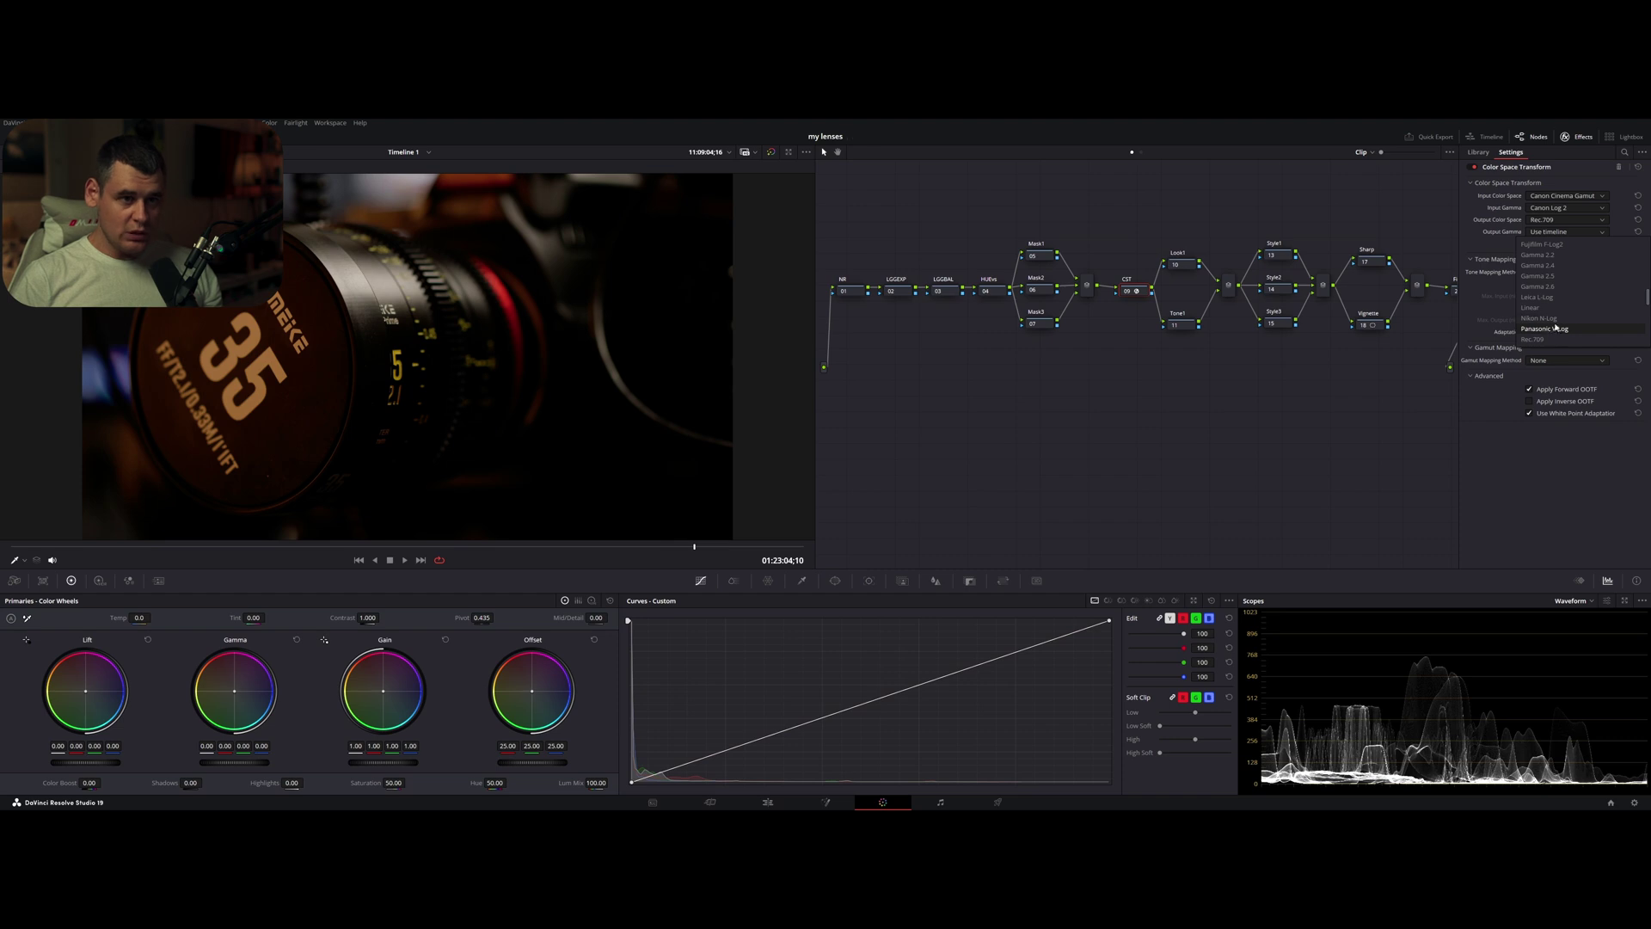
click(1552, 265)
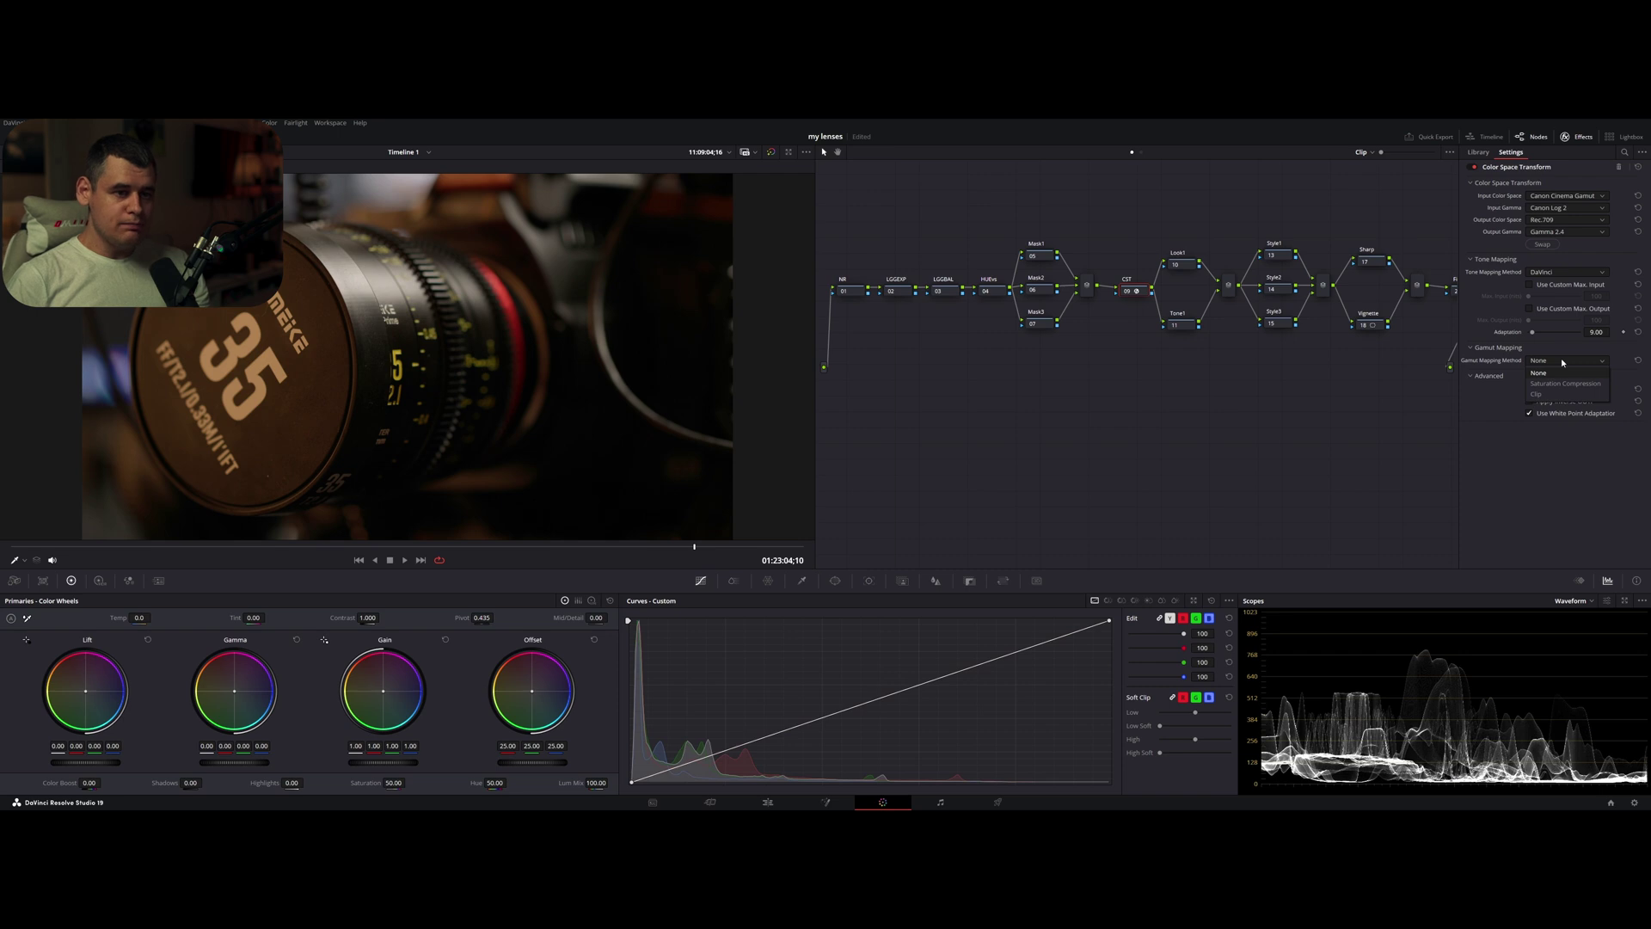
Set the Color Space Transform's gamut mapping method to Saturation Compression and hide the effect settings
click(1563, 383)
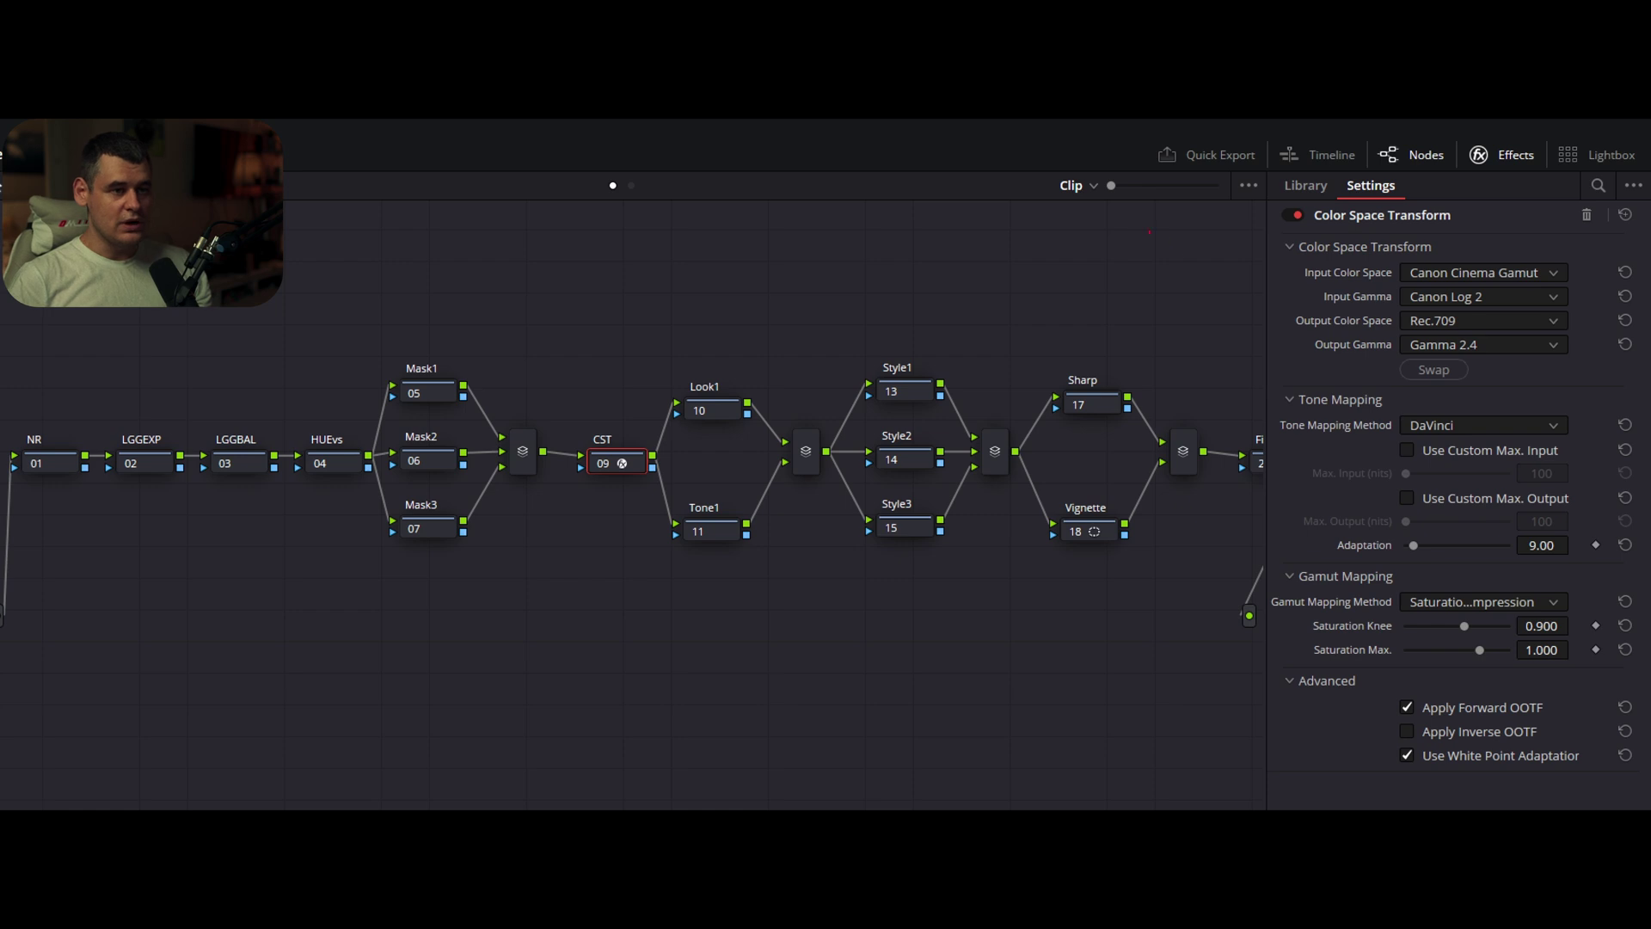
mouse_move(1510, 241)
mouse_down()
mouse_move(1202, 253)
mouse_move(1232, 343)
mouse_move(1327, 370)
mouse_up()
drag(1399, 591, 1518, 593)
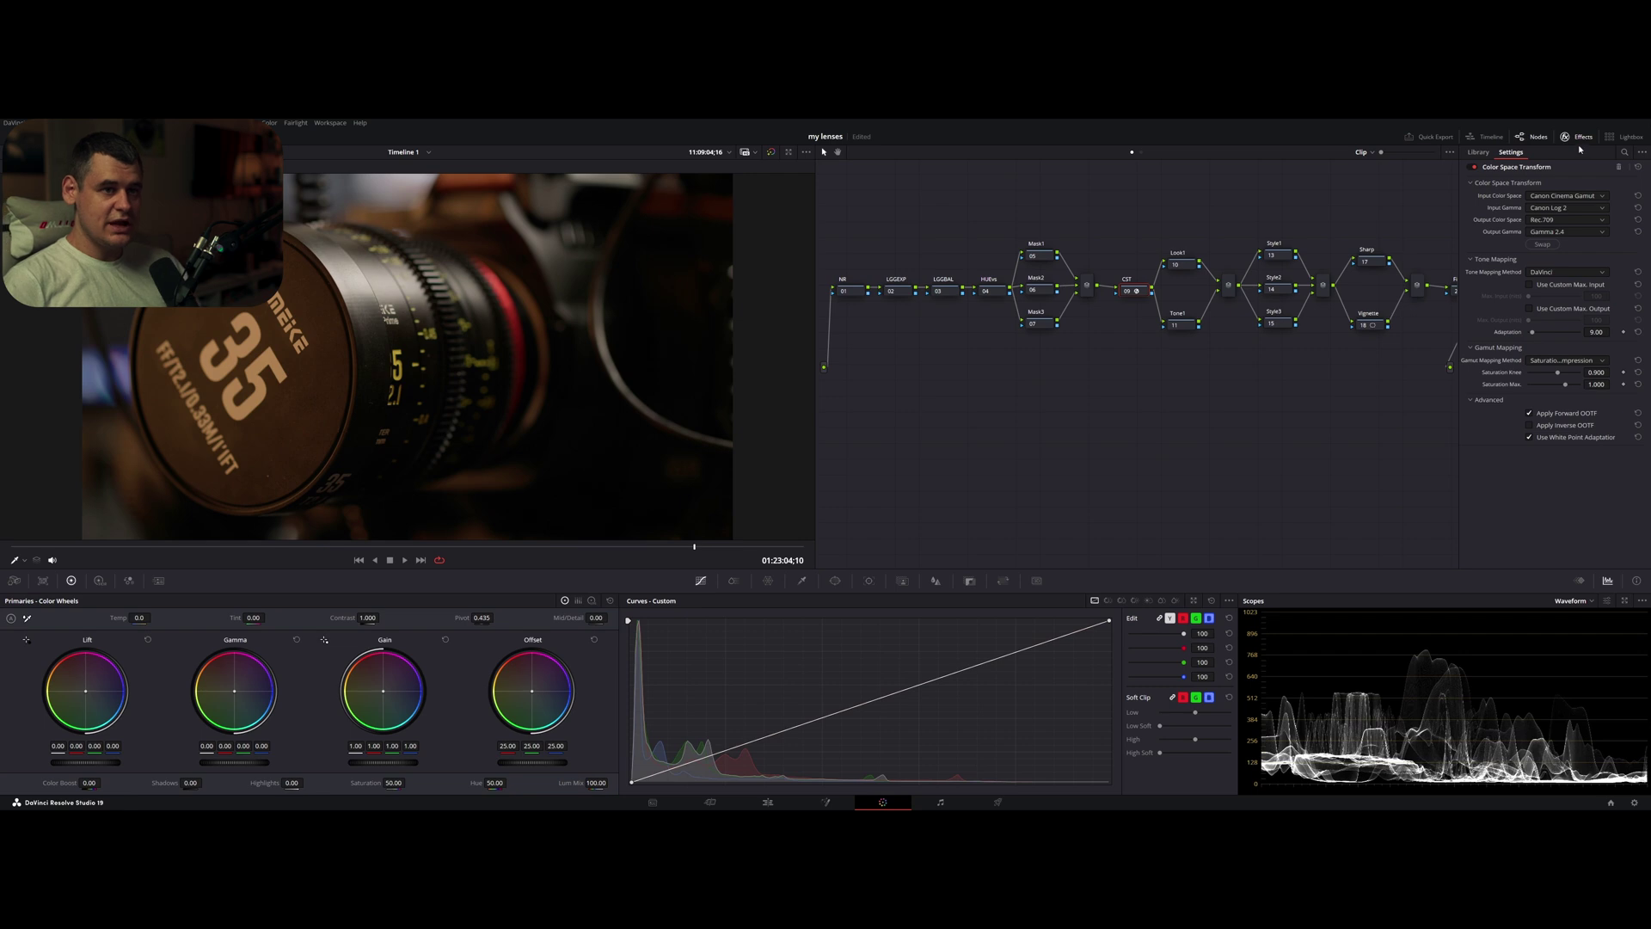
click(1579, 138)
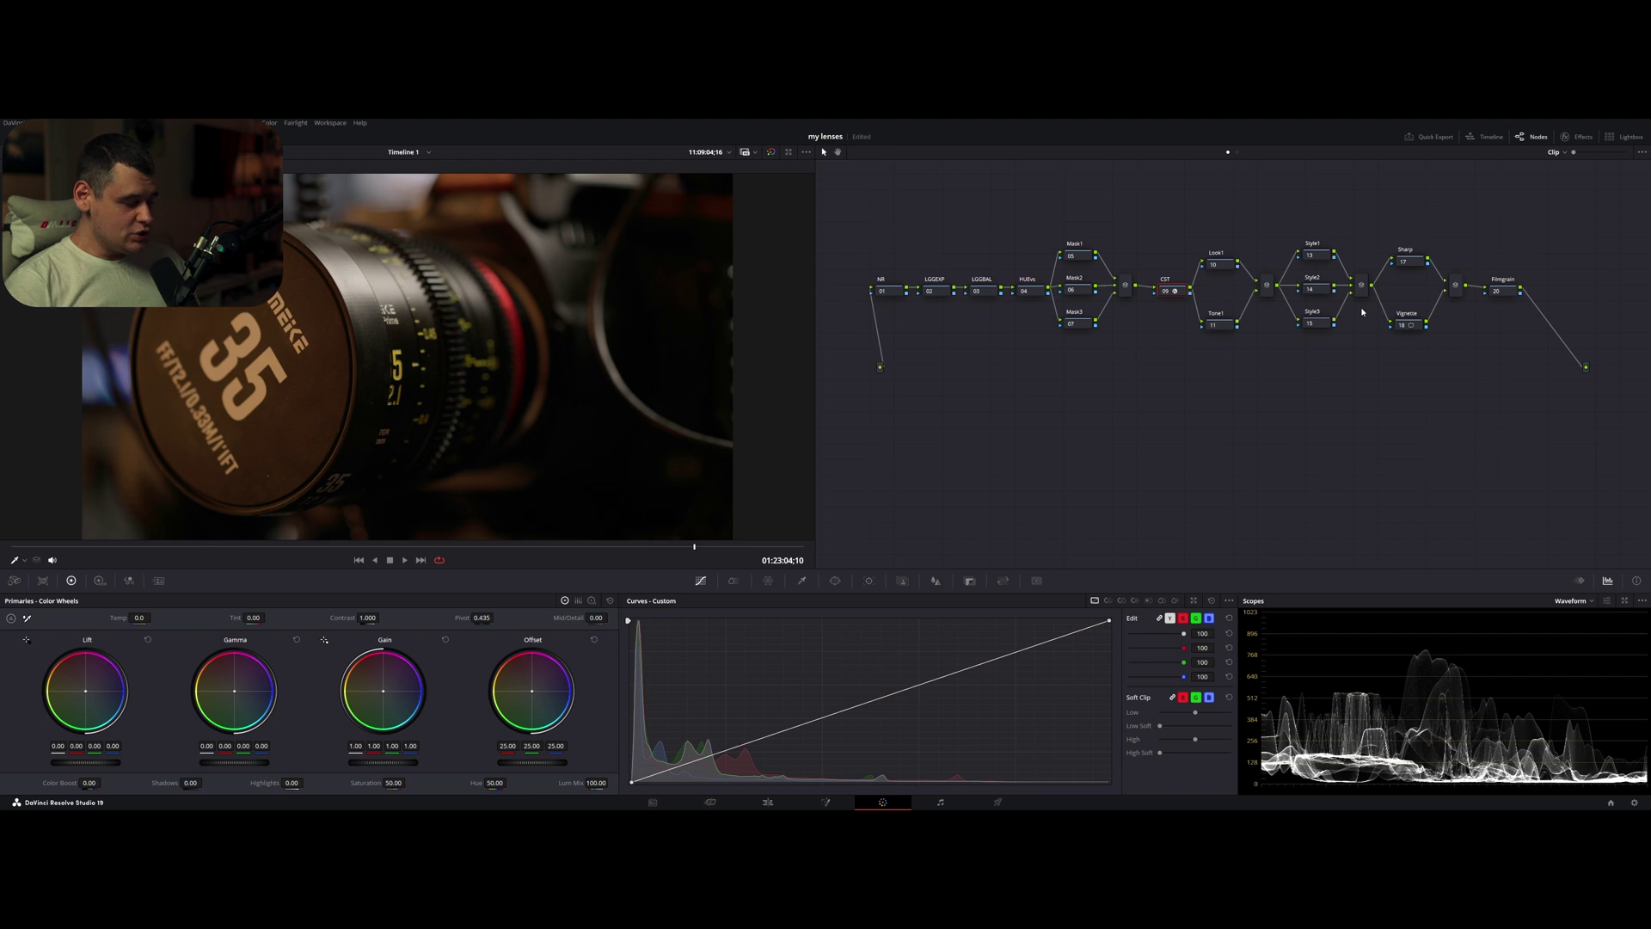
Select the LGGEXP node and show the scopes in a separate floating window
click(935, 291)
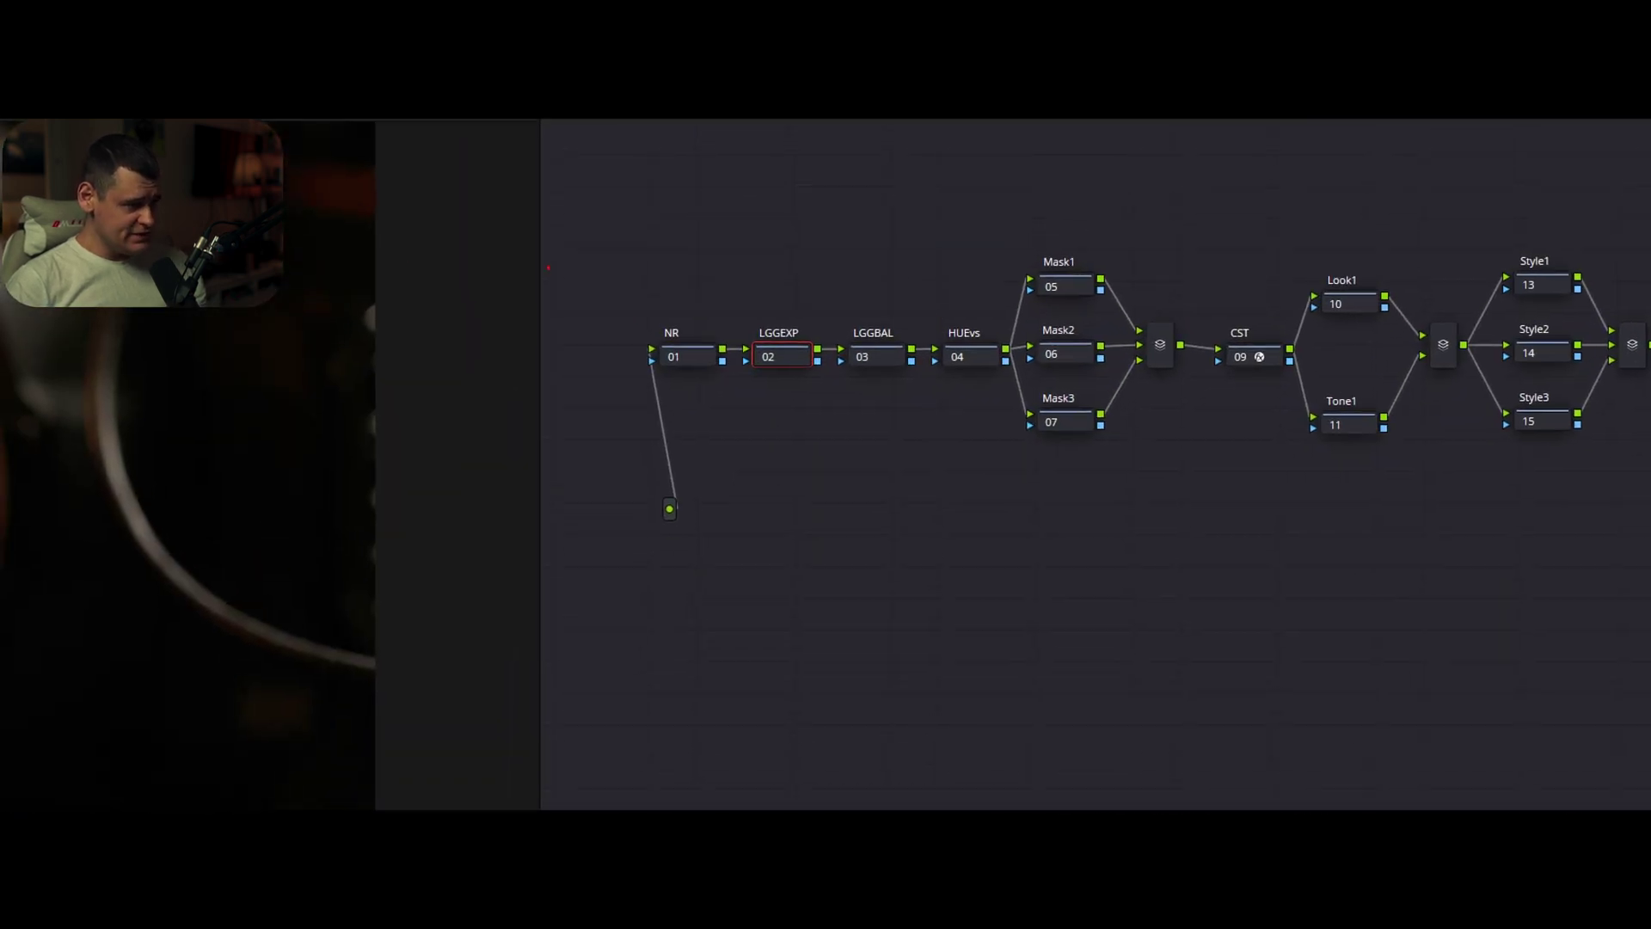
mouse_move(687, 312)
mouse_down()
mouse_move(548, 306)
mouse_move(573, 402)
mouse_move(660, 438)
mouse_up()
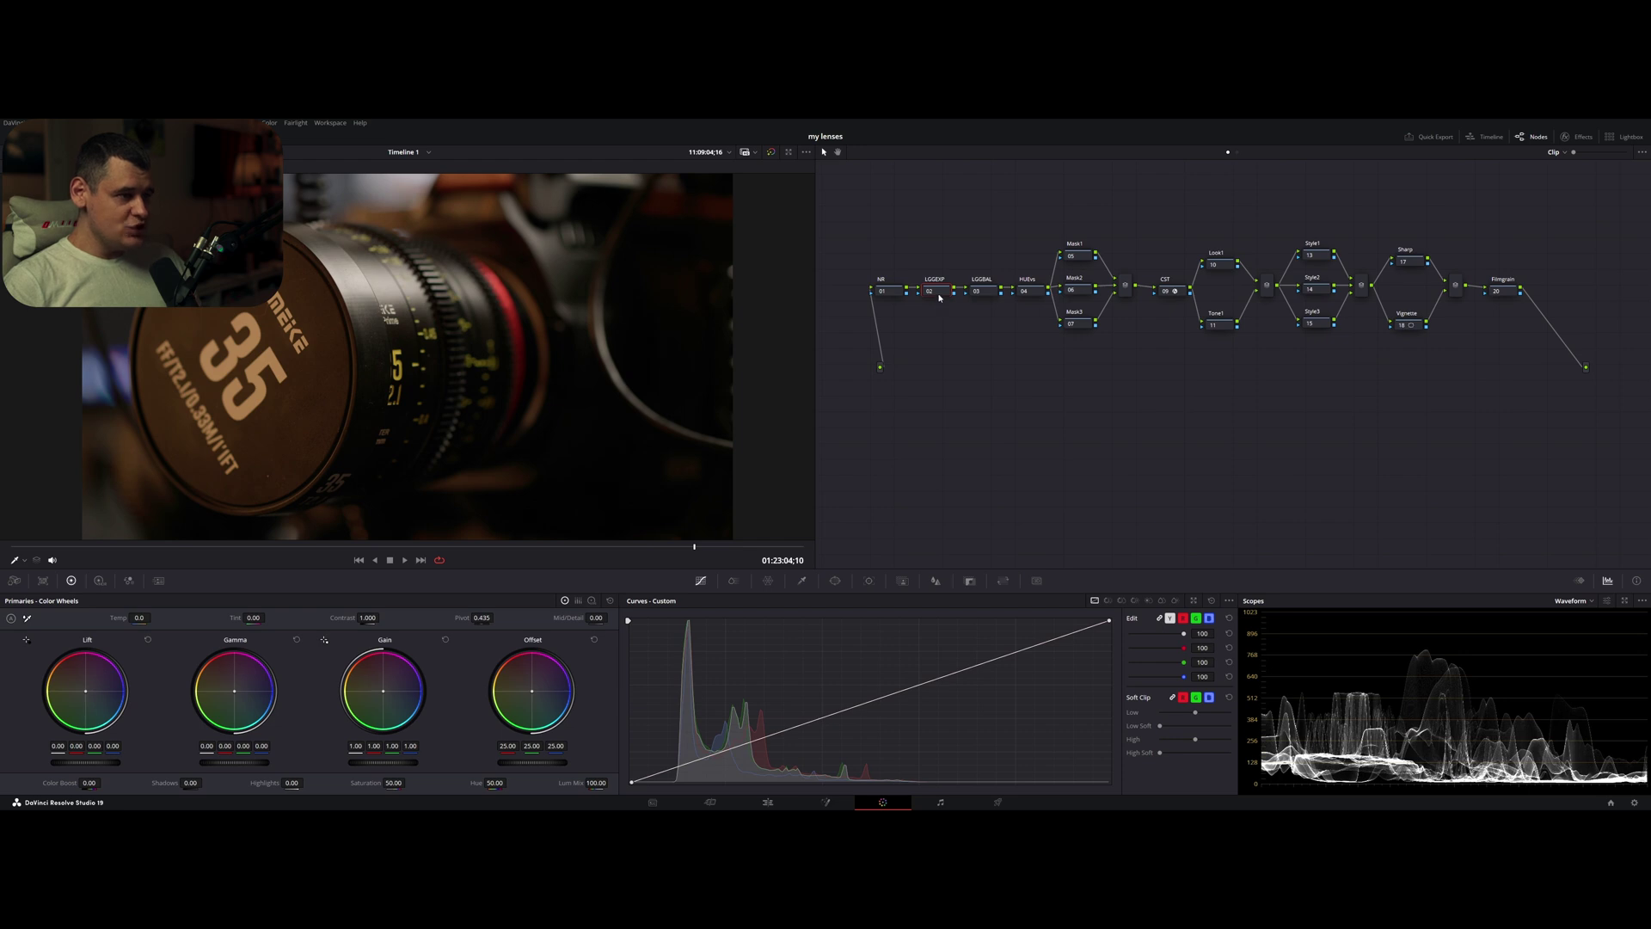
click(1625, 601)
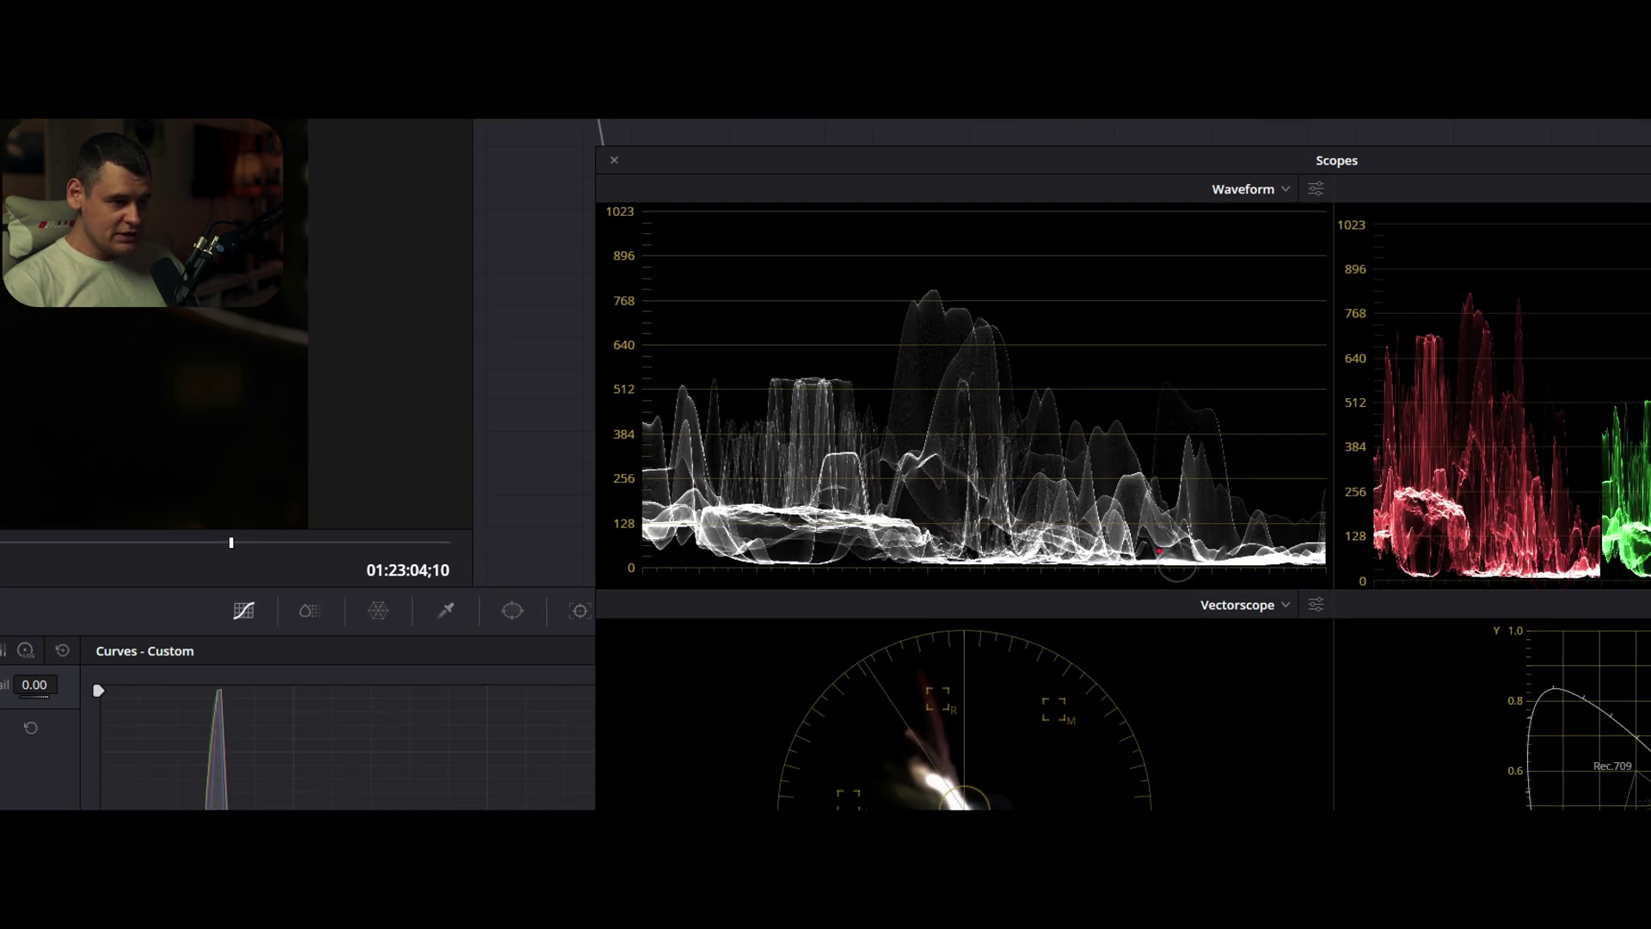
mouse_move(1160, 550)
mouse_down()
mouse_move(1184, 582)
mouse_move(1161, 541)
mouse_move(1159, 564)
mouse_up()
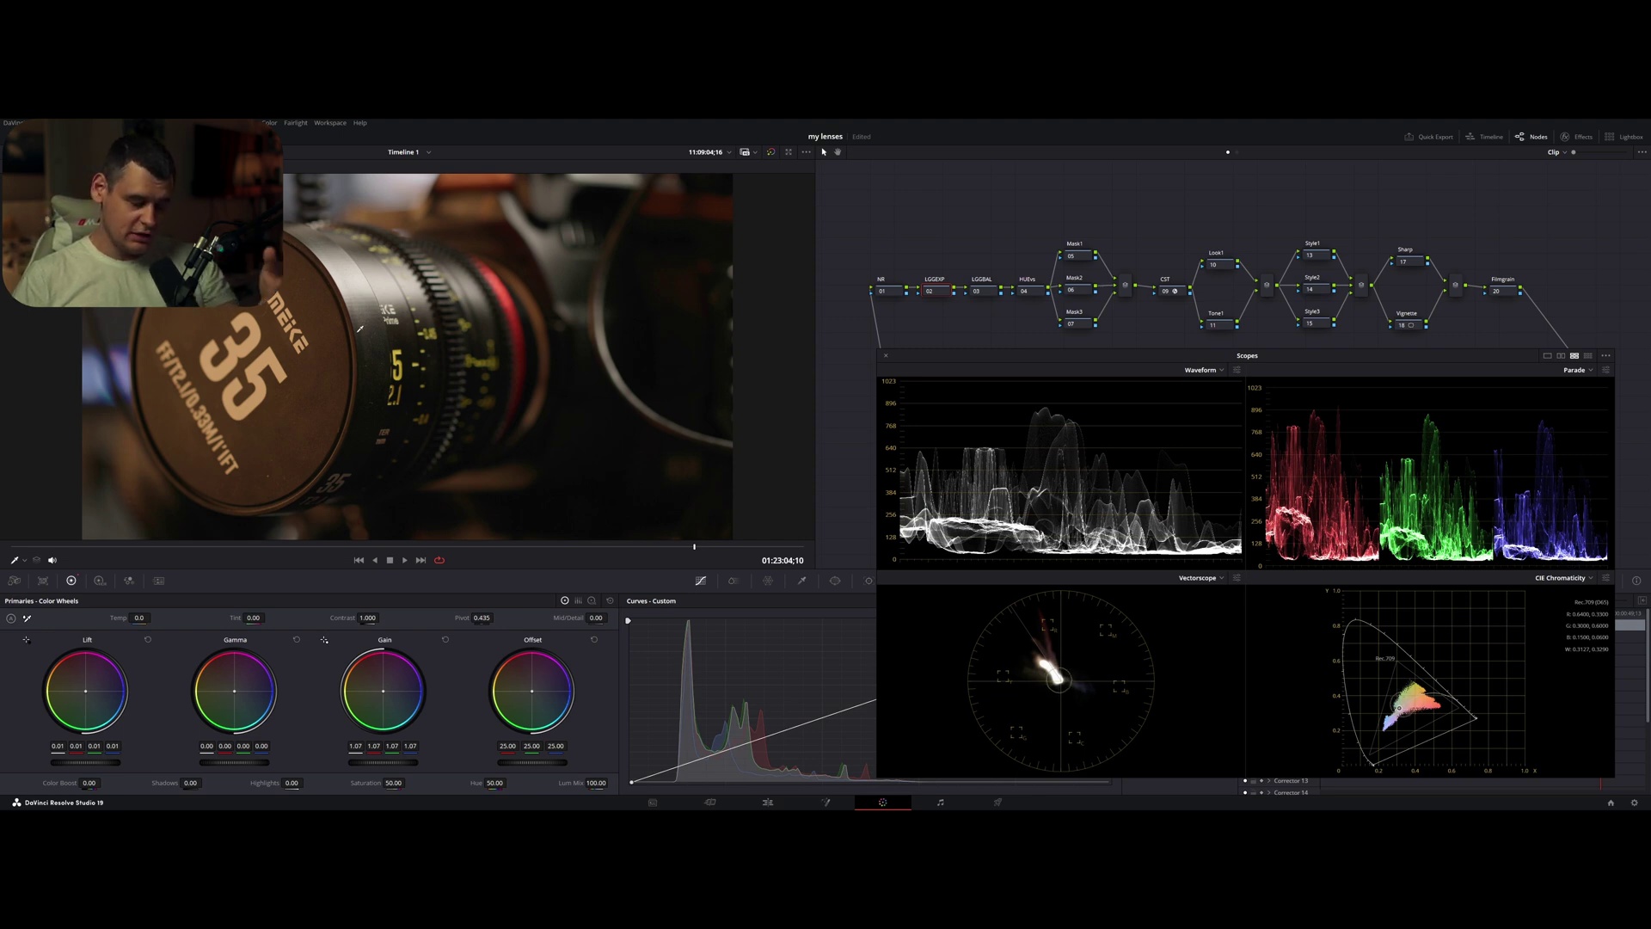
Adjust the LGGEXP node's exposure with lift at 0.01 and gain at 1.11, fine-tuning the gamma slightly
scroll(359, 329, up, 3)
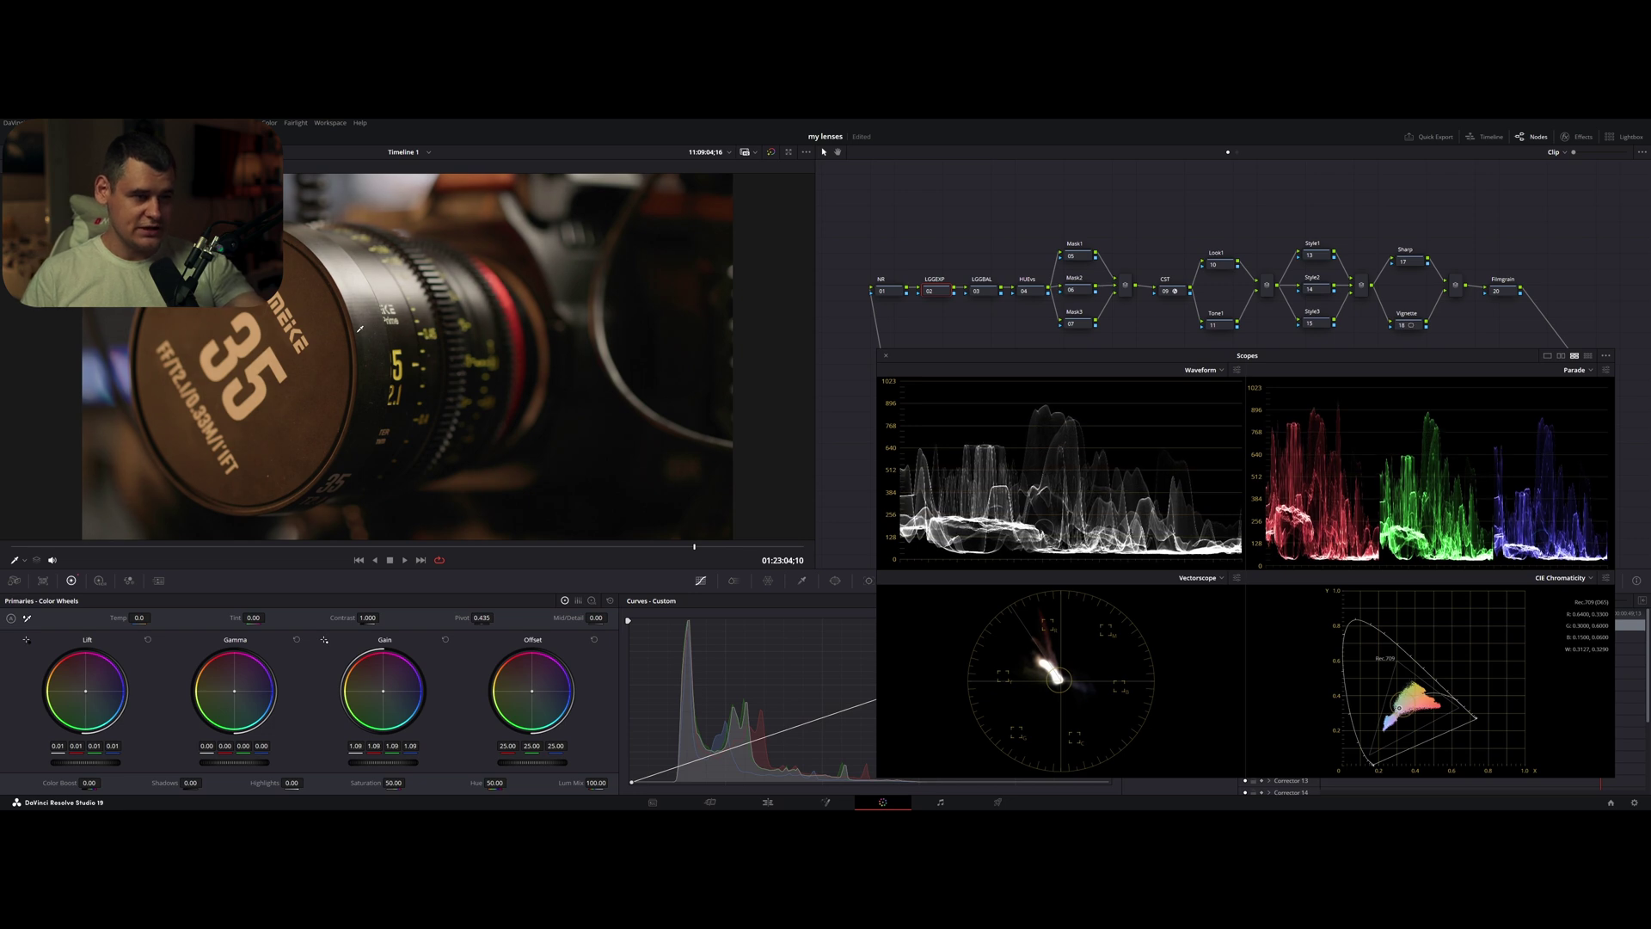
scroll(359, 329, up, 1)
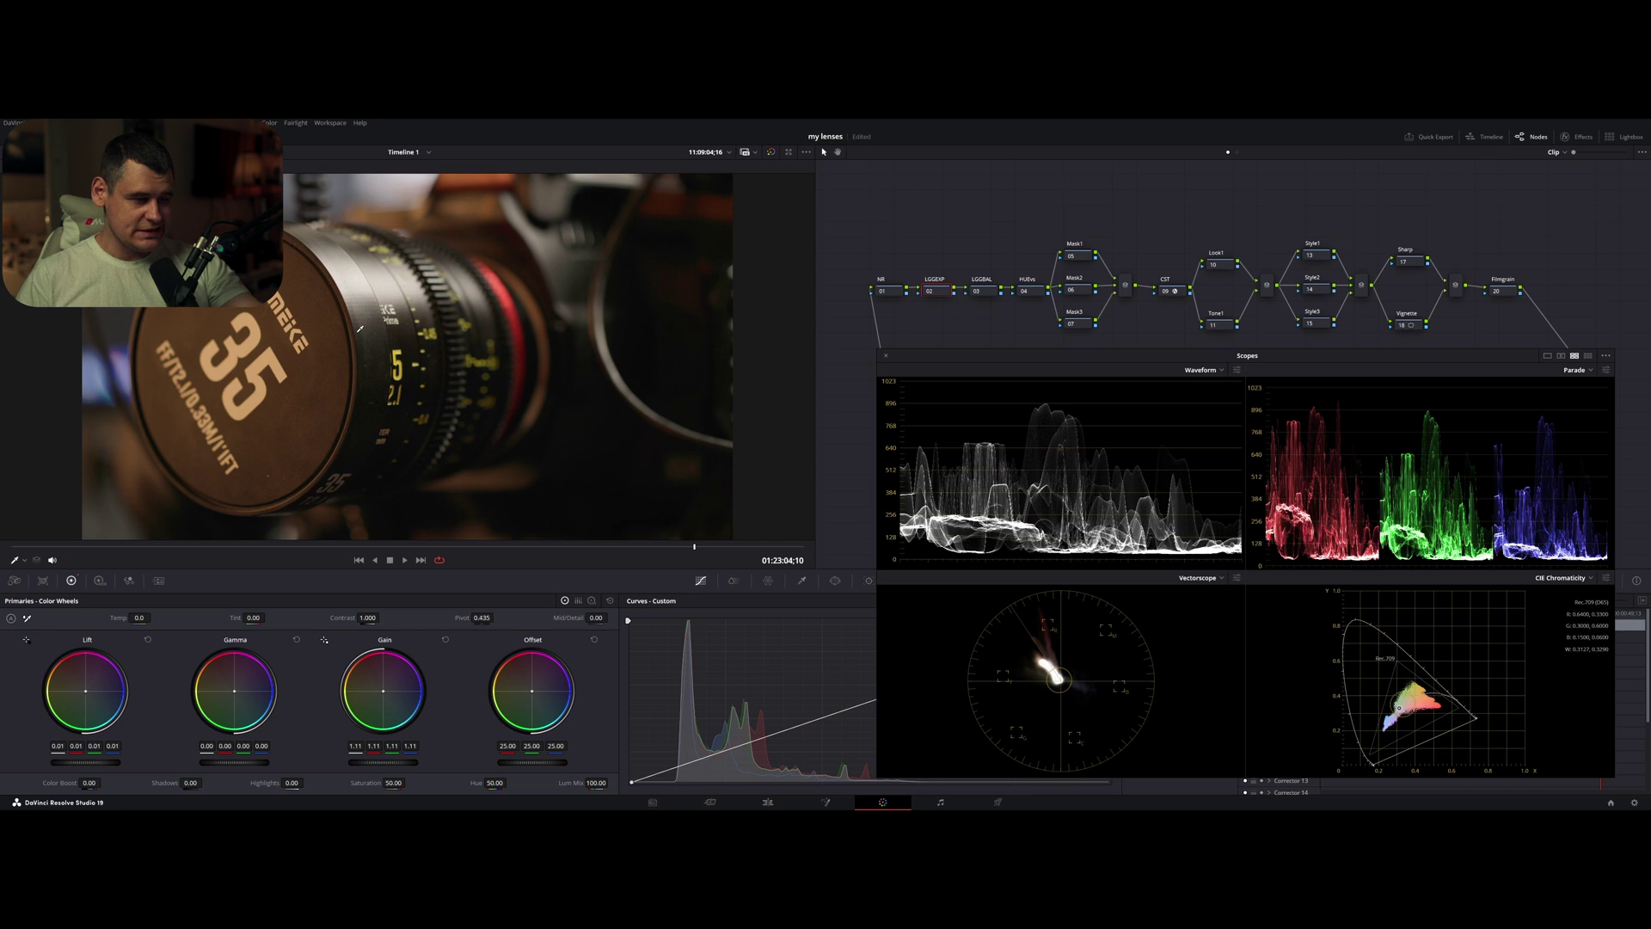
scroll(359, 330, up, 1)
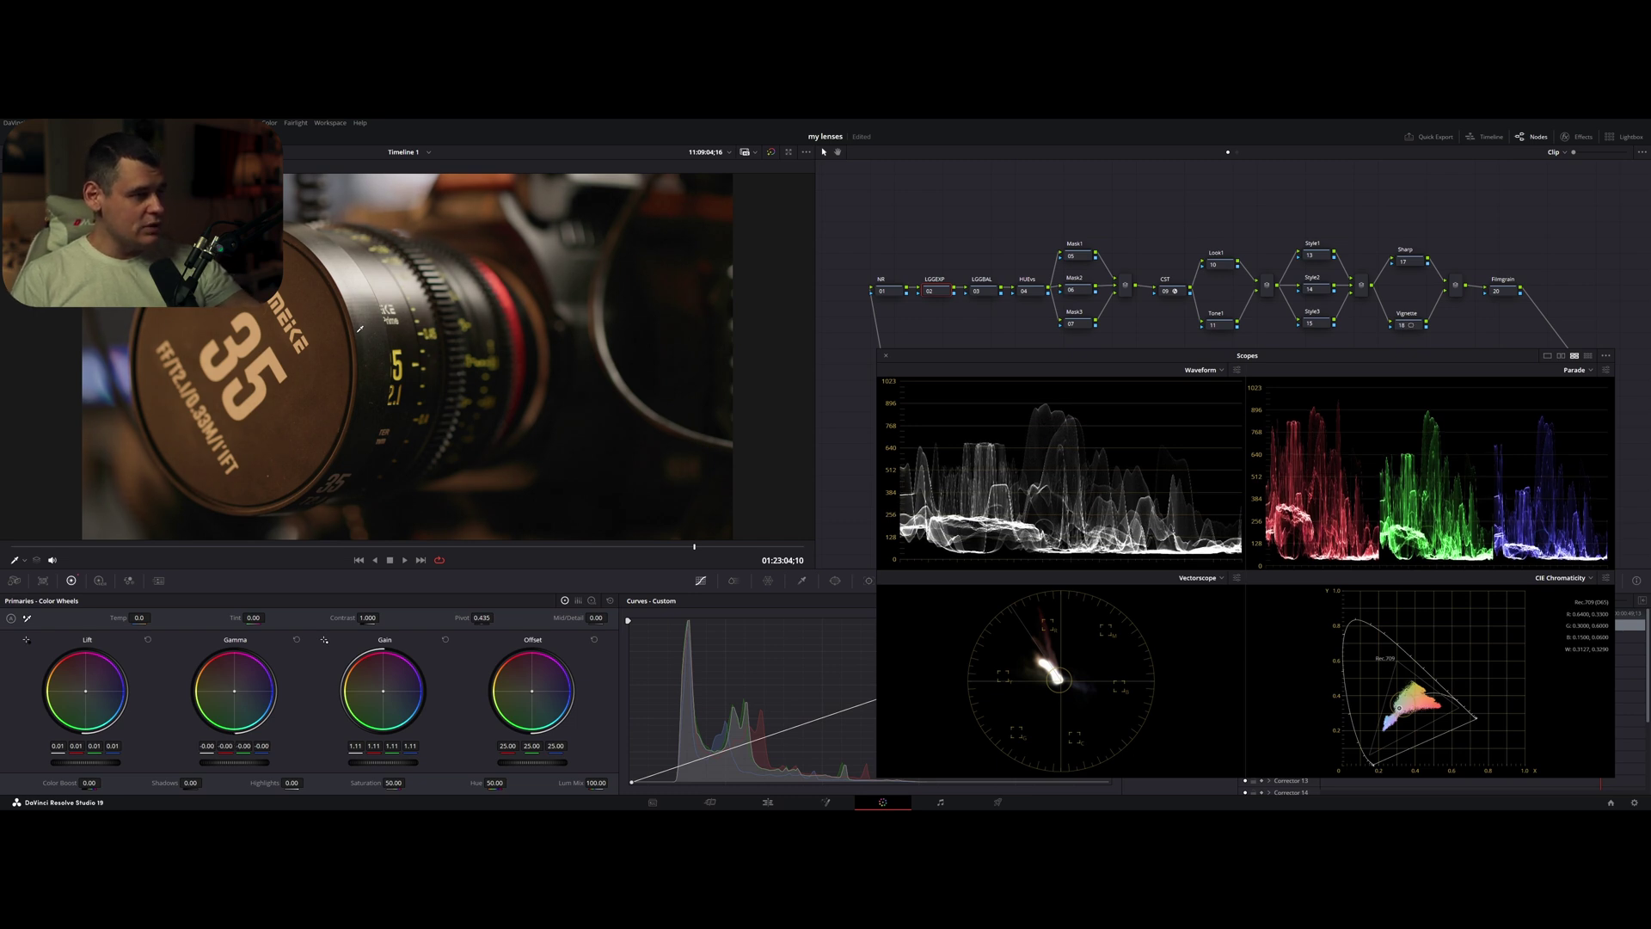
scroll(359, 329, up, 1)
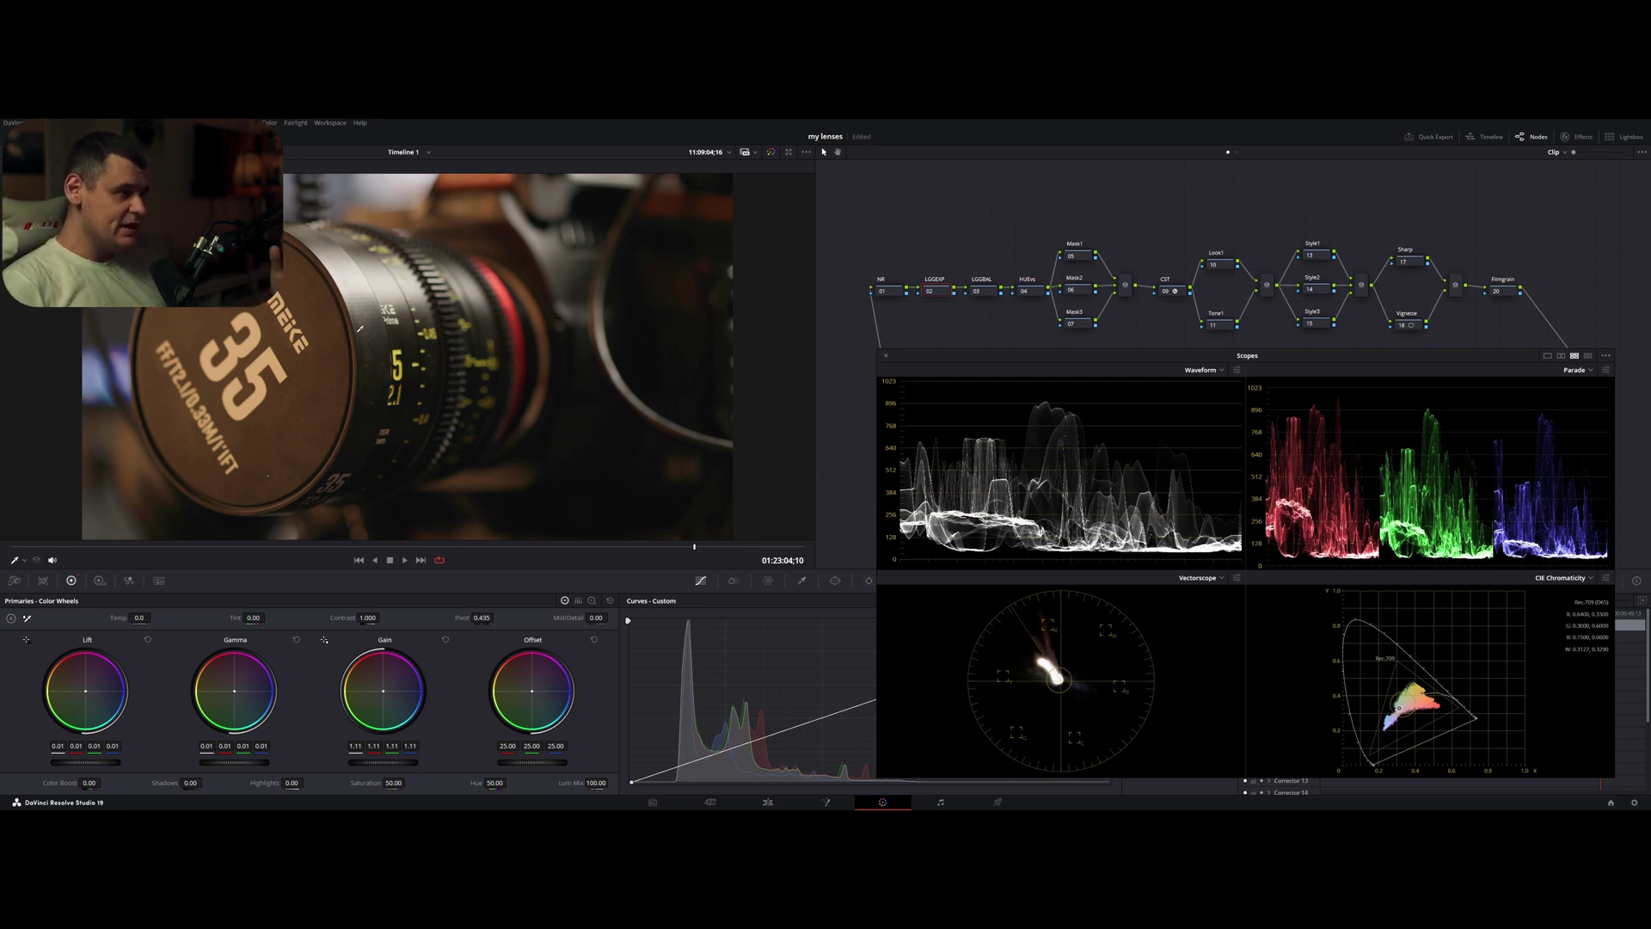
scroll(359, 330, down, 1)
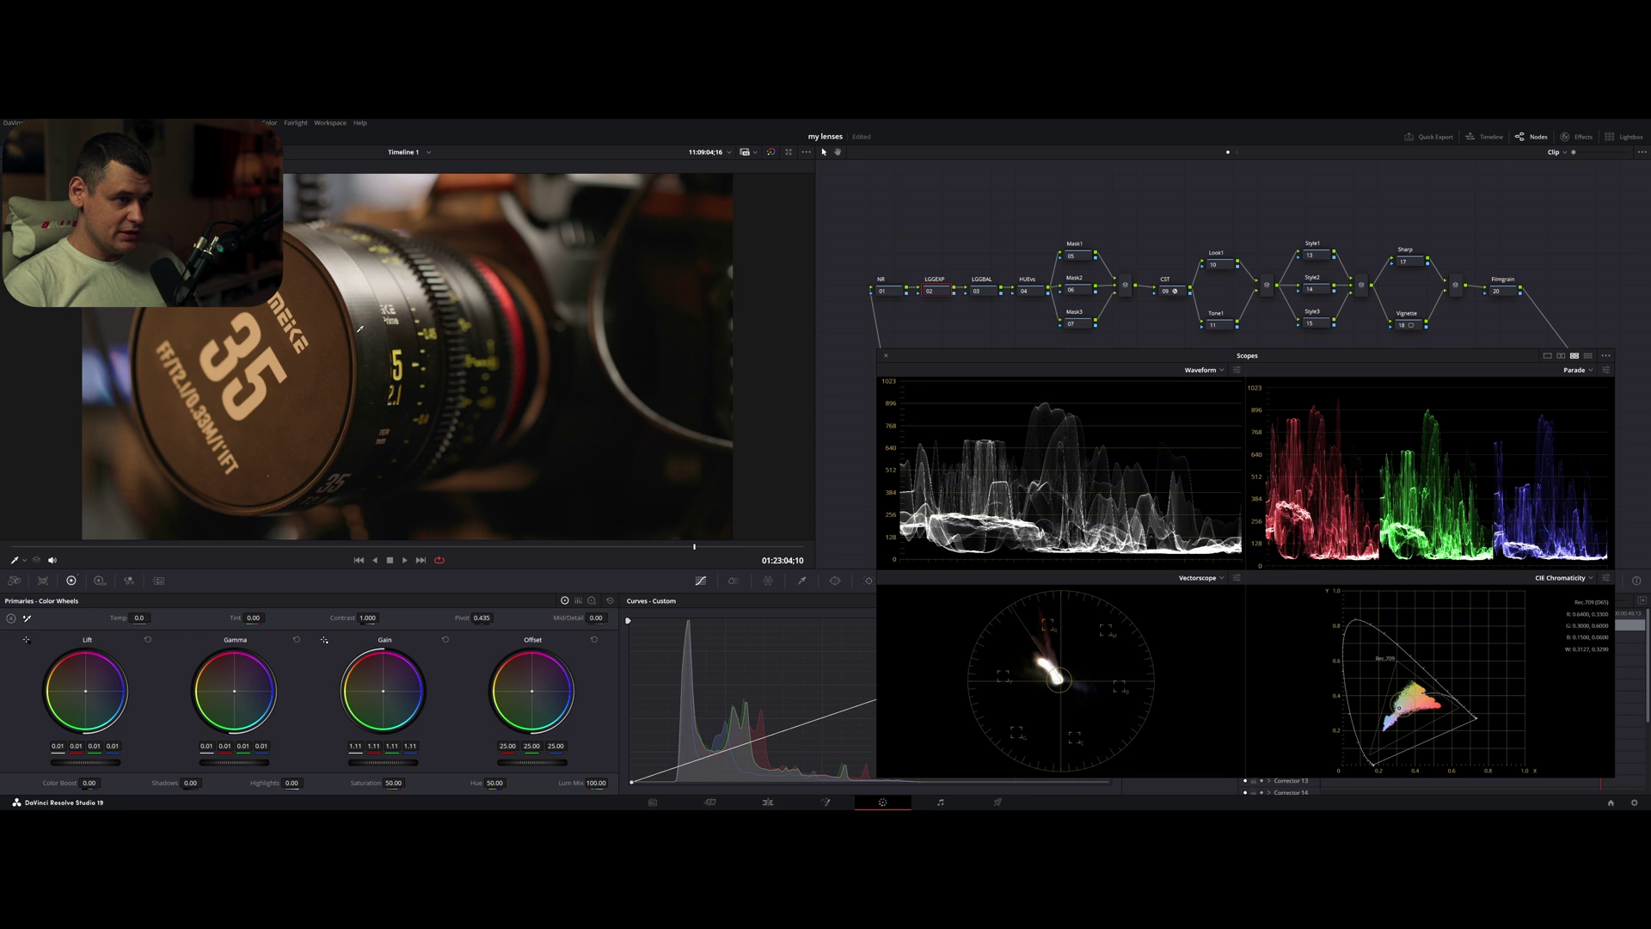
Select the LGGBAL node and reset the vectorscope's view from its display settings
click(983, 293)
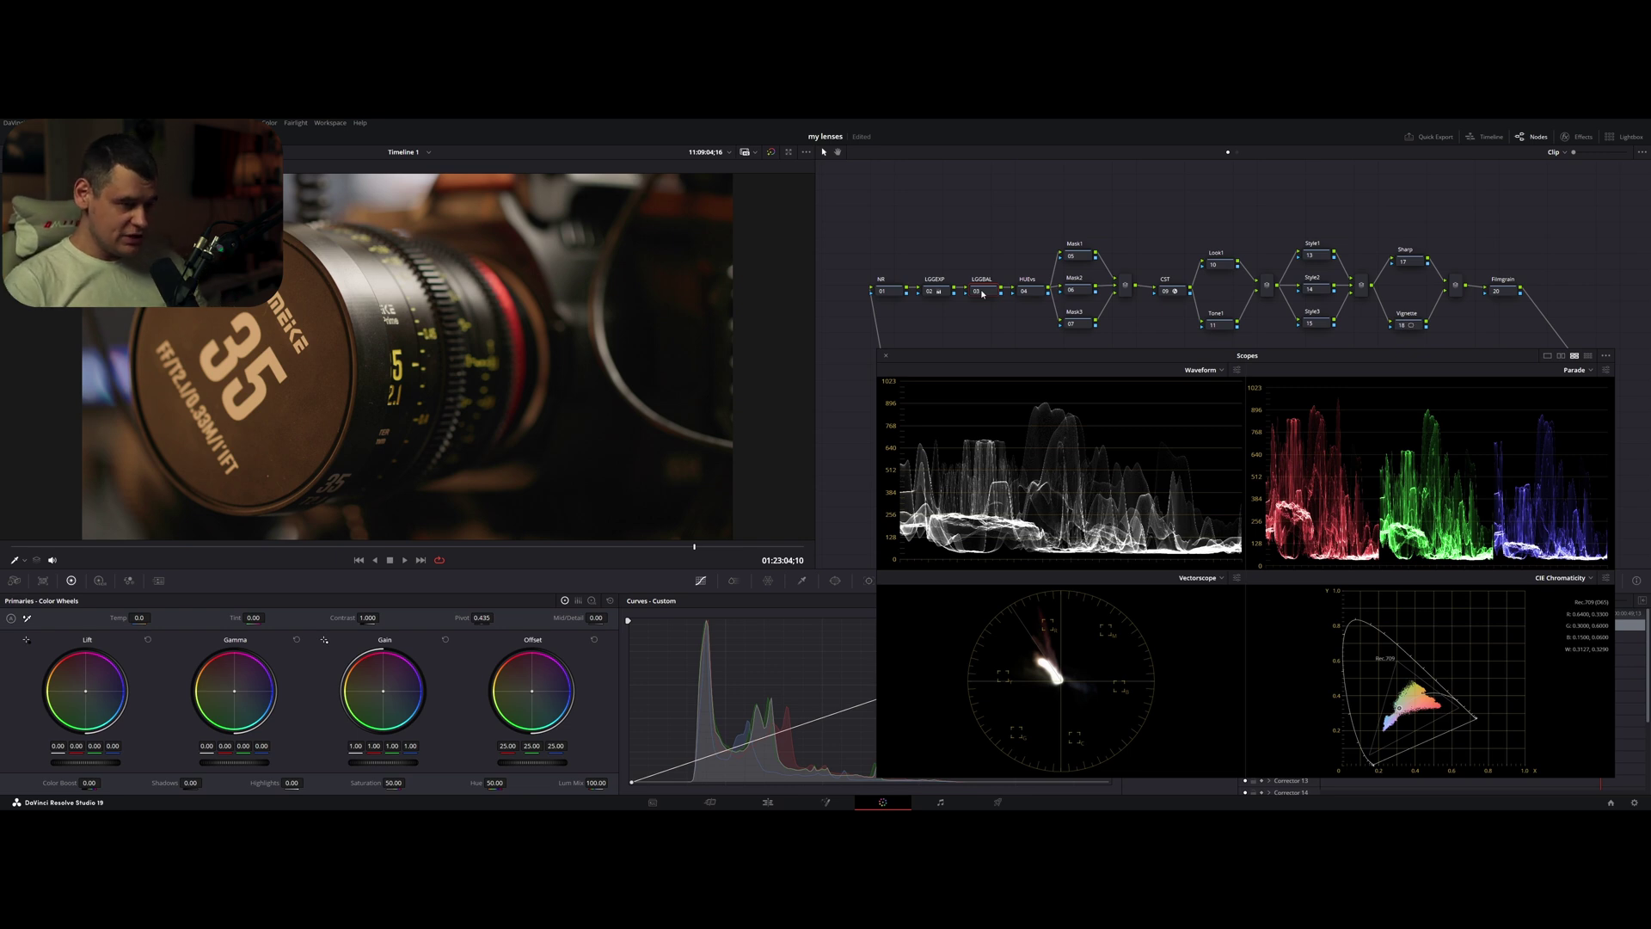
click(1239, 579)
click(1073, 601)
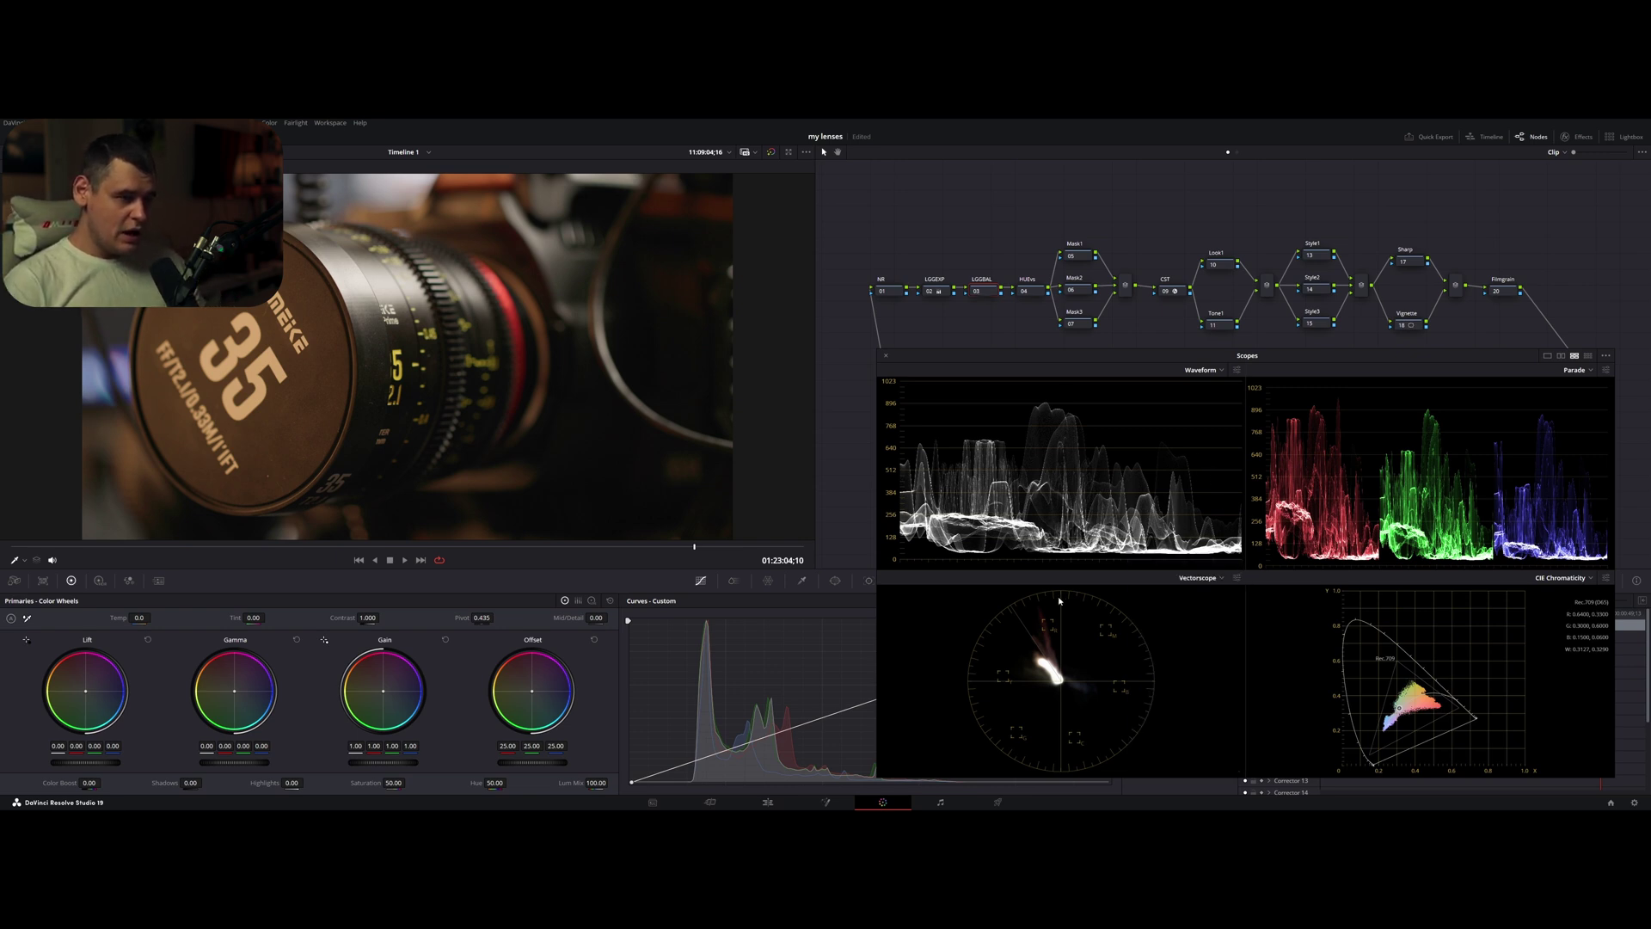
click(1236, 578)
click(1179, 758)
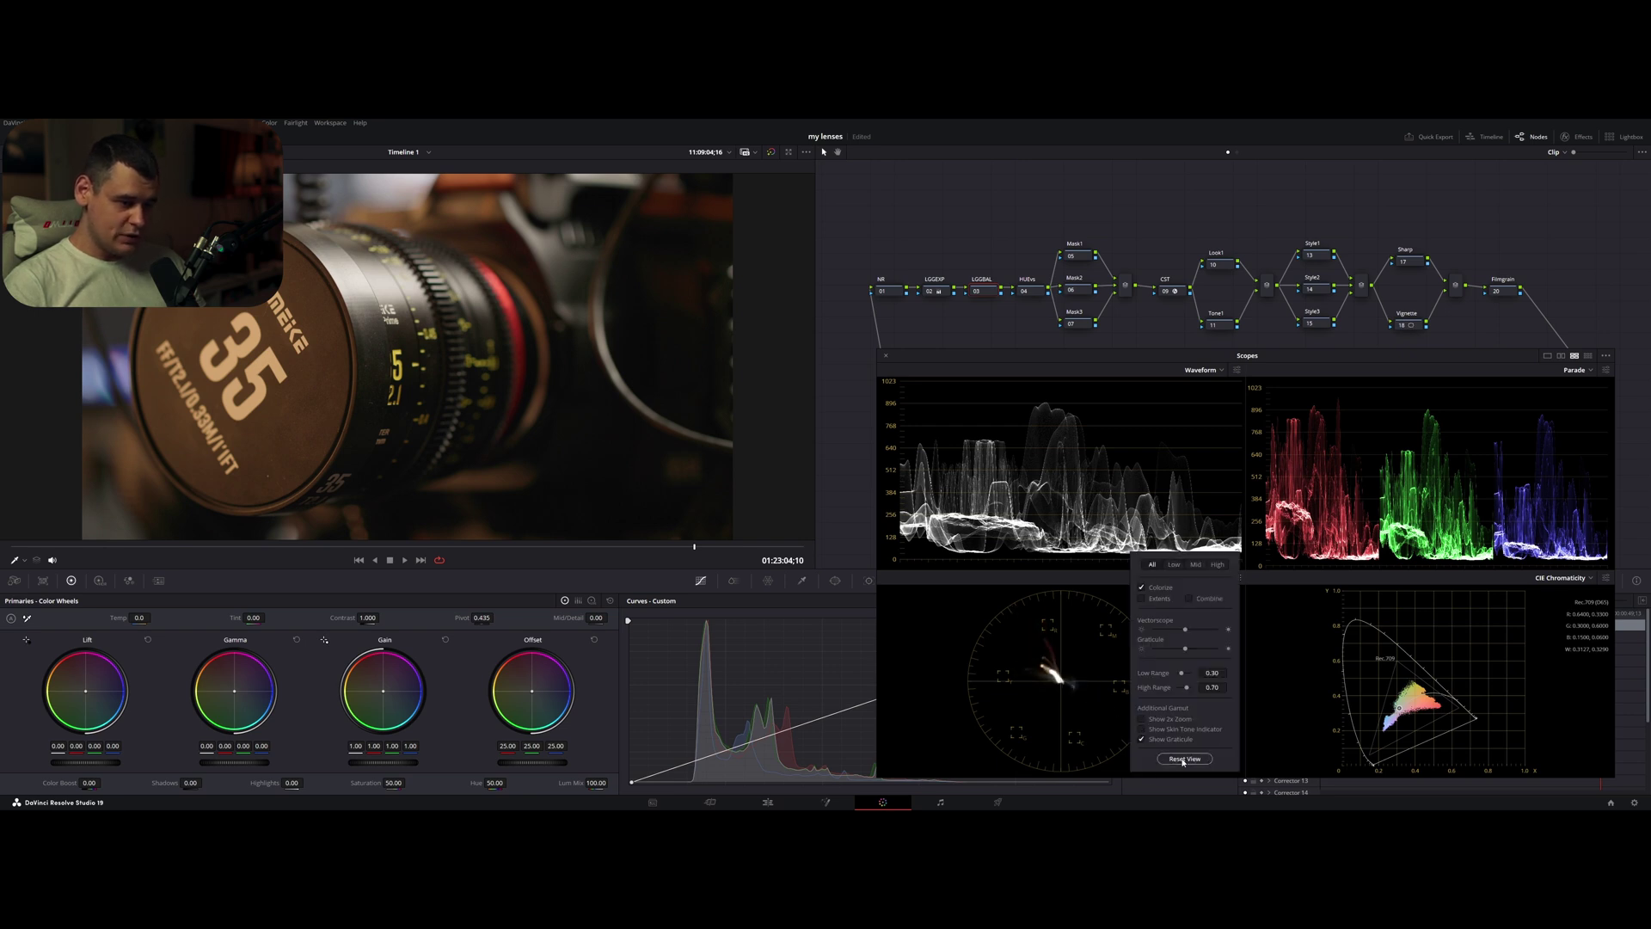
Balance the LGGBAL node against the vectorscope's low, mid and high ranges with 2x zoom and skin tone indicator enabled, then close the floating scopes
click(1141, 720)
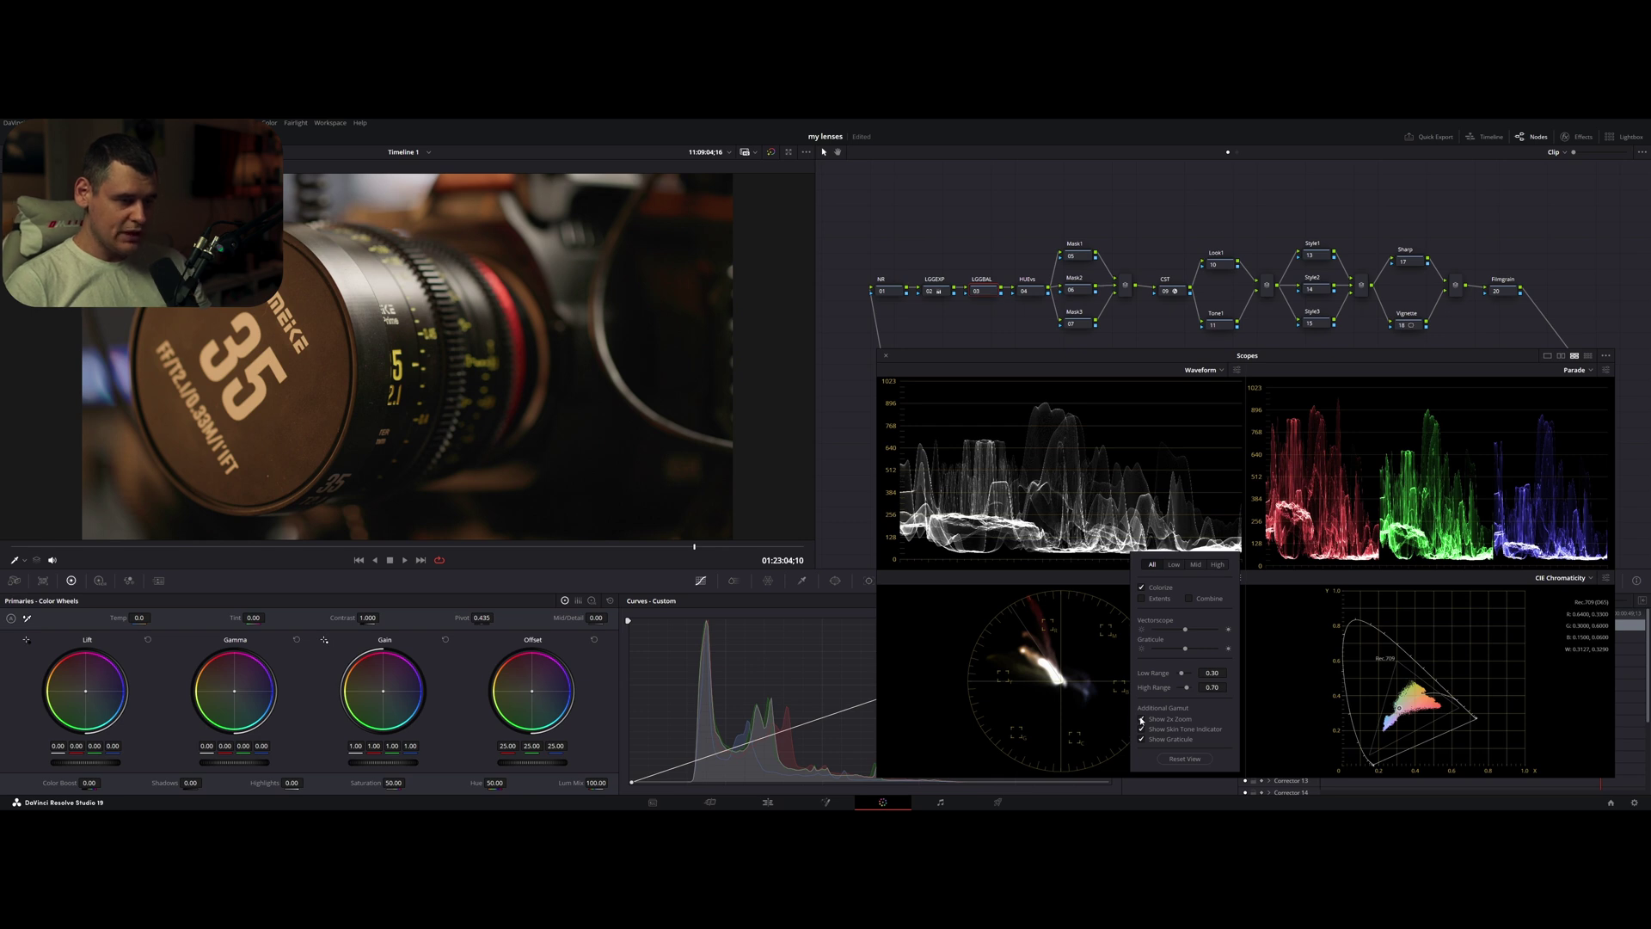
click(1175, 565)
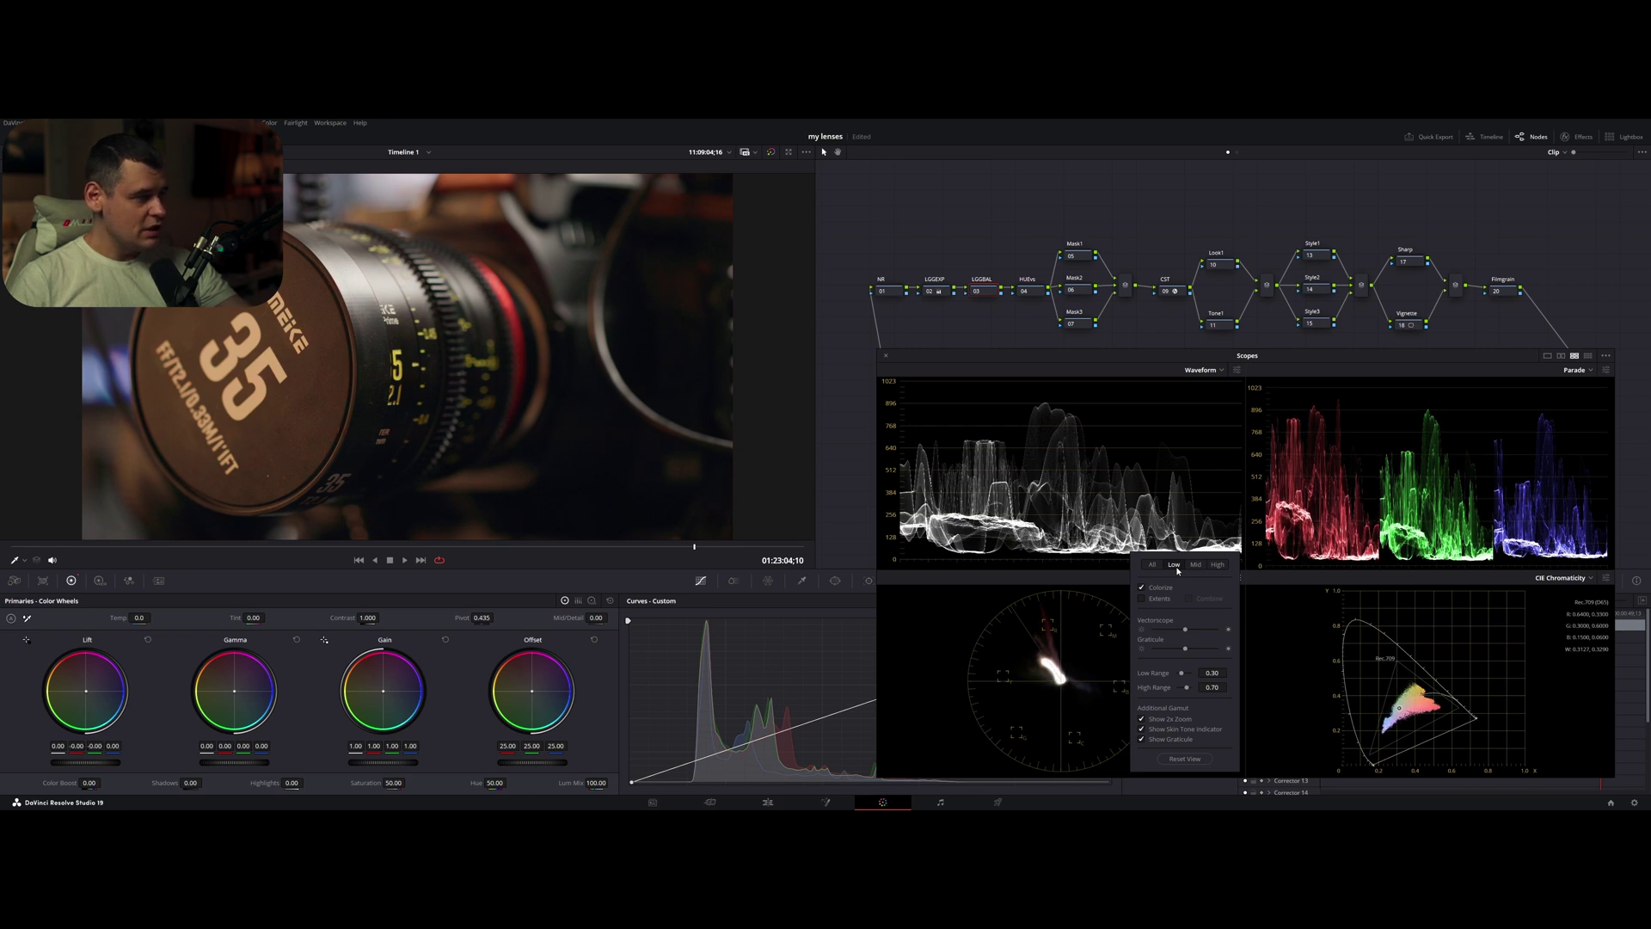
click(1195, 565)
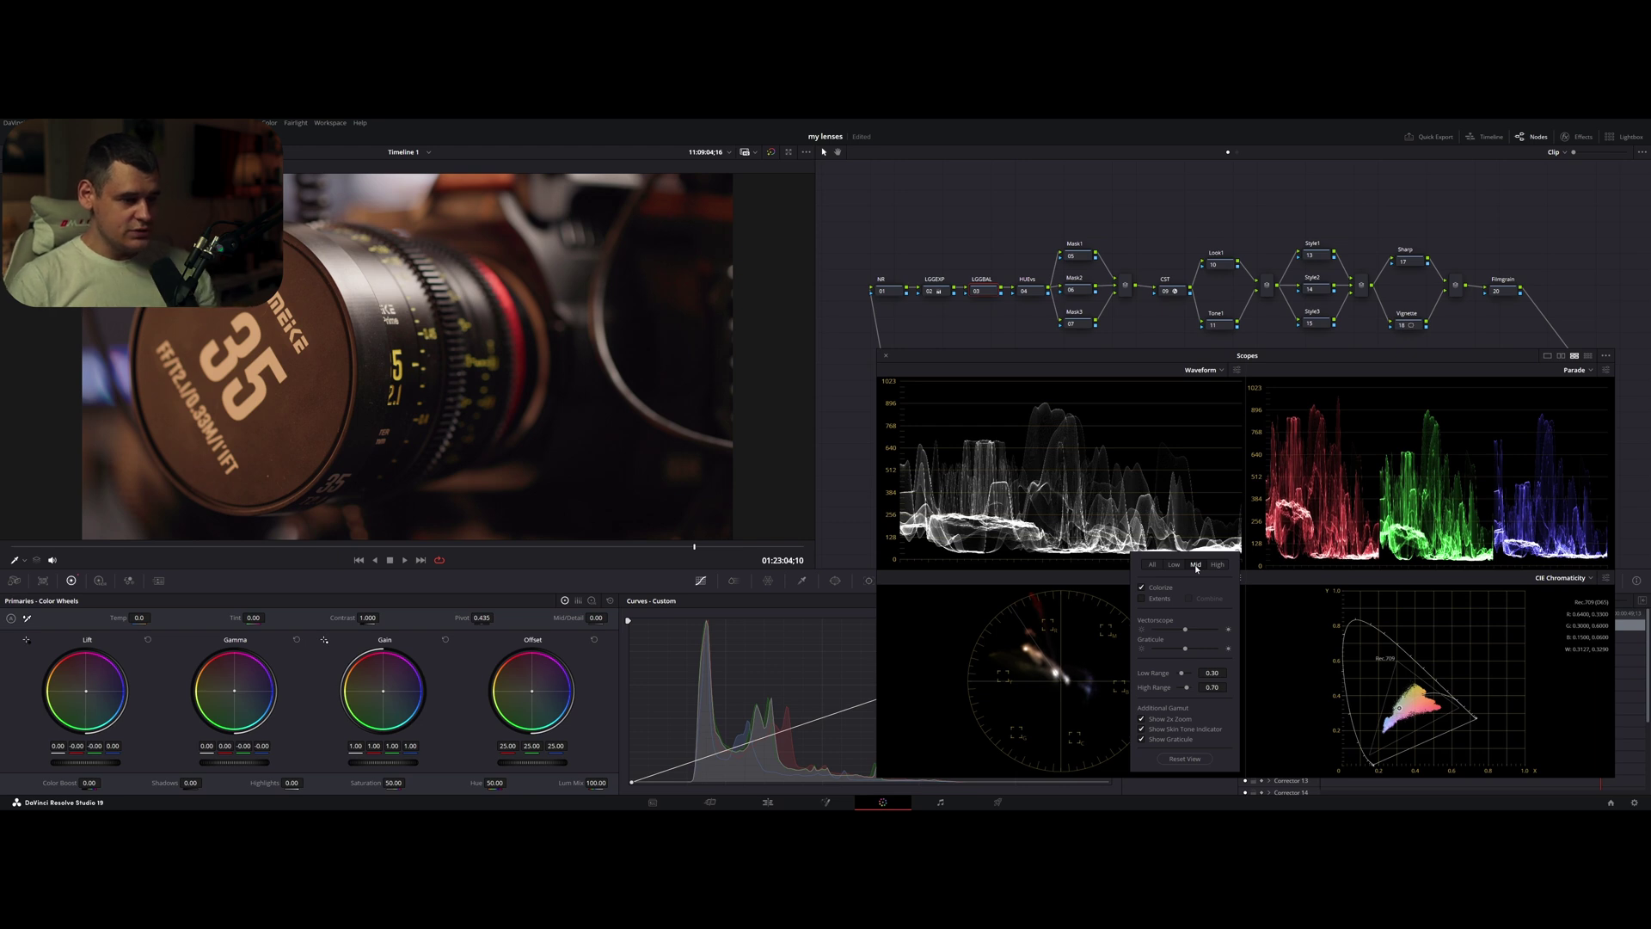
click(1219, 566)
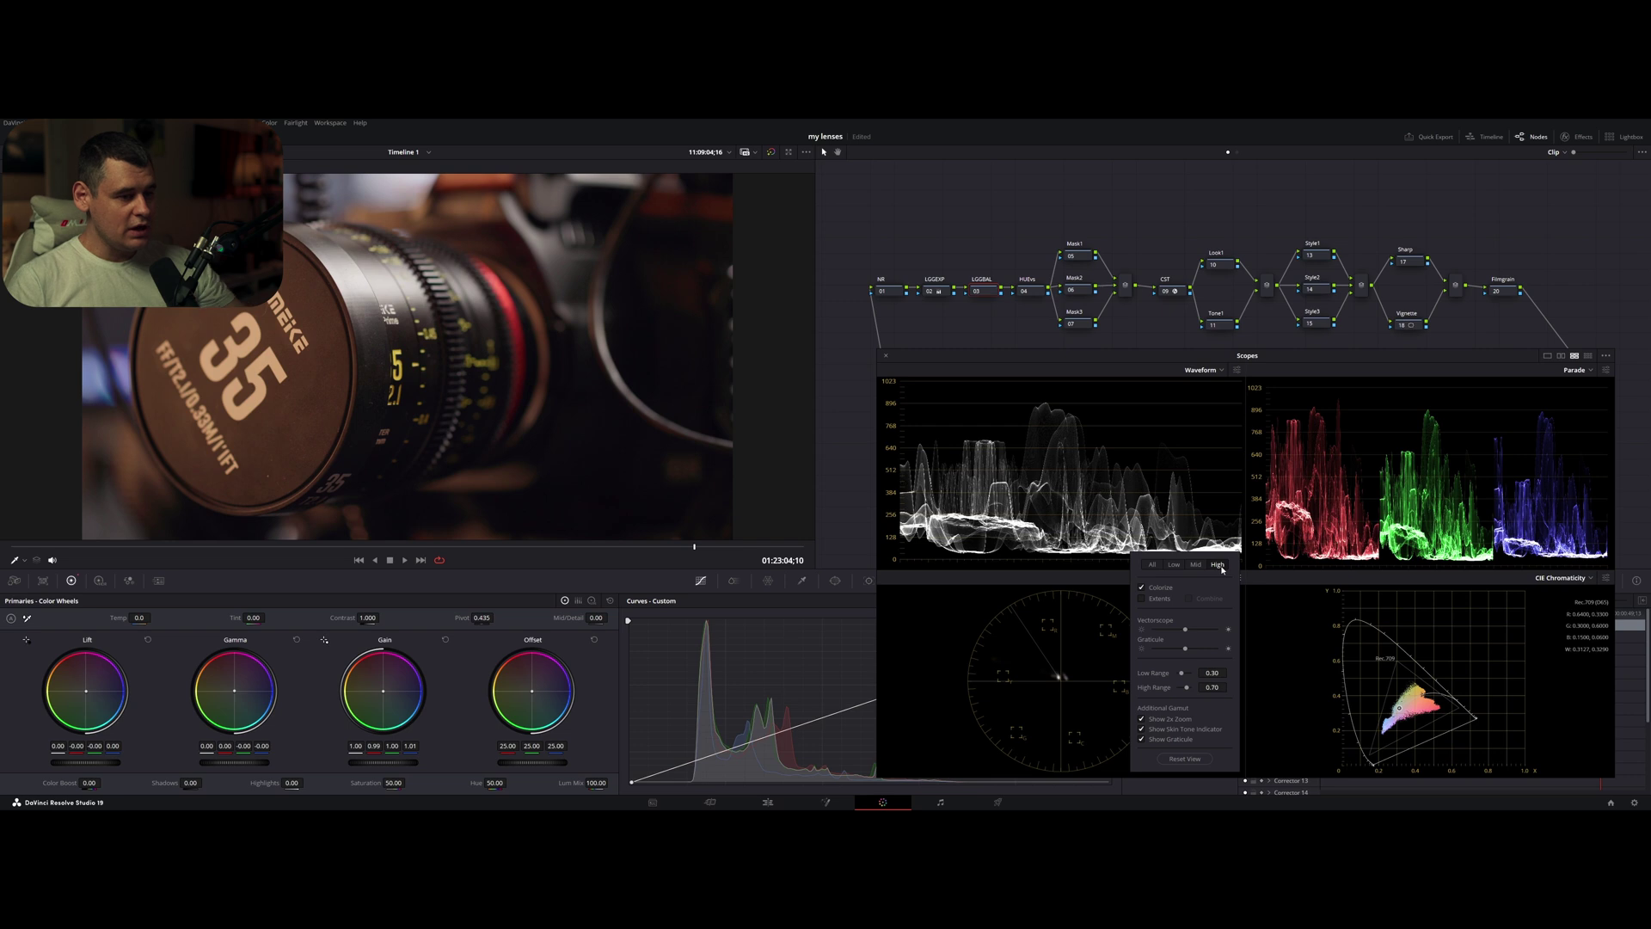
click(1150, 565)
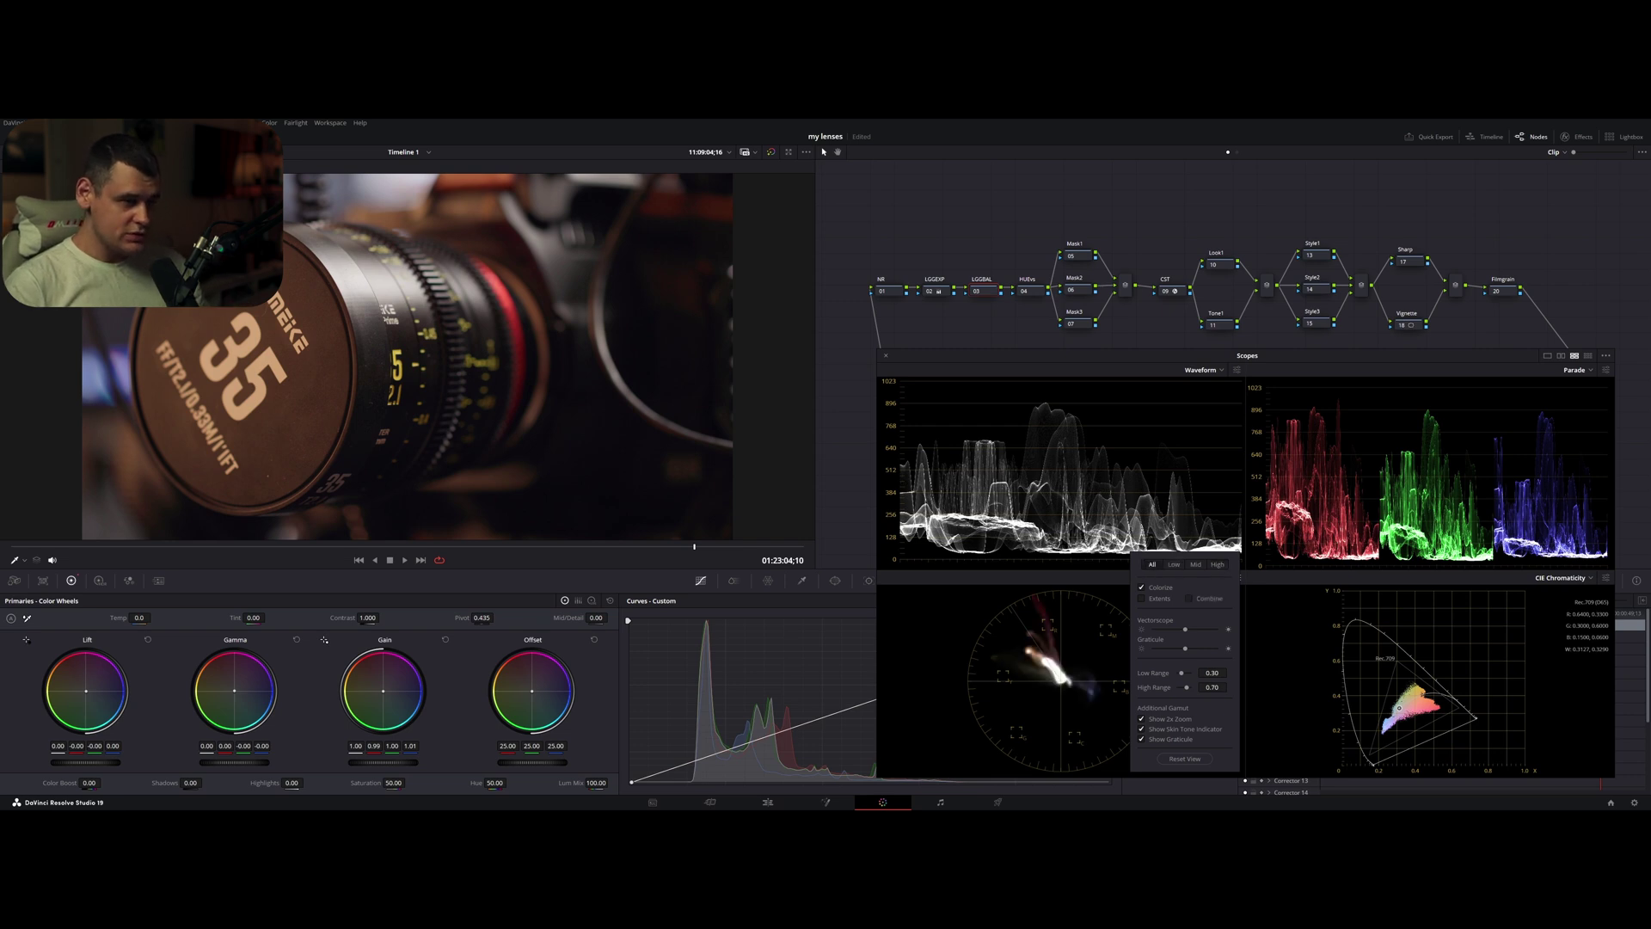
click(883, 357)
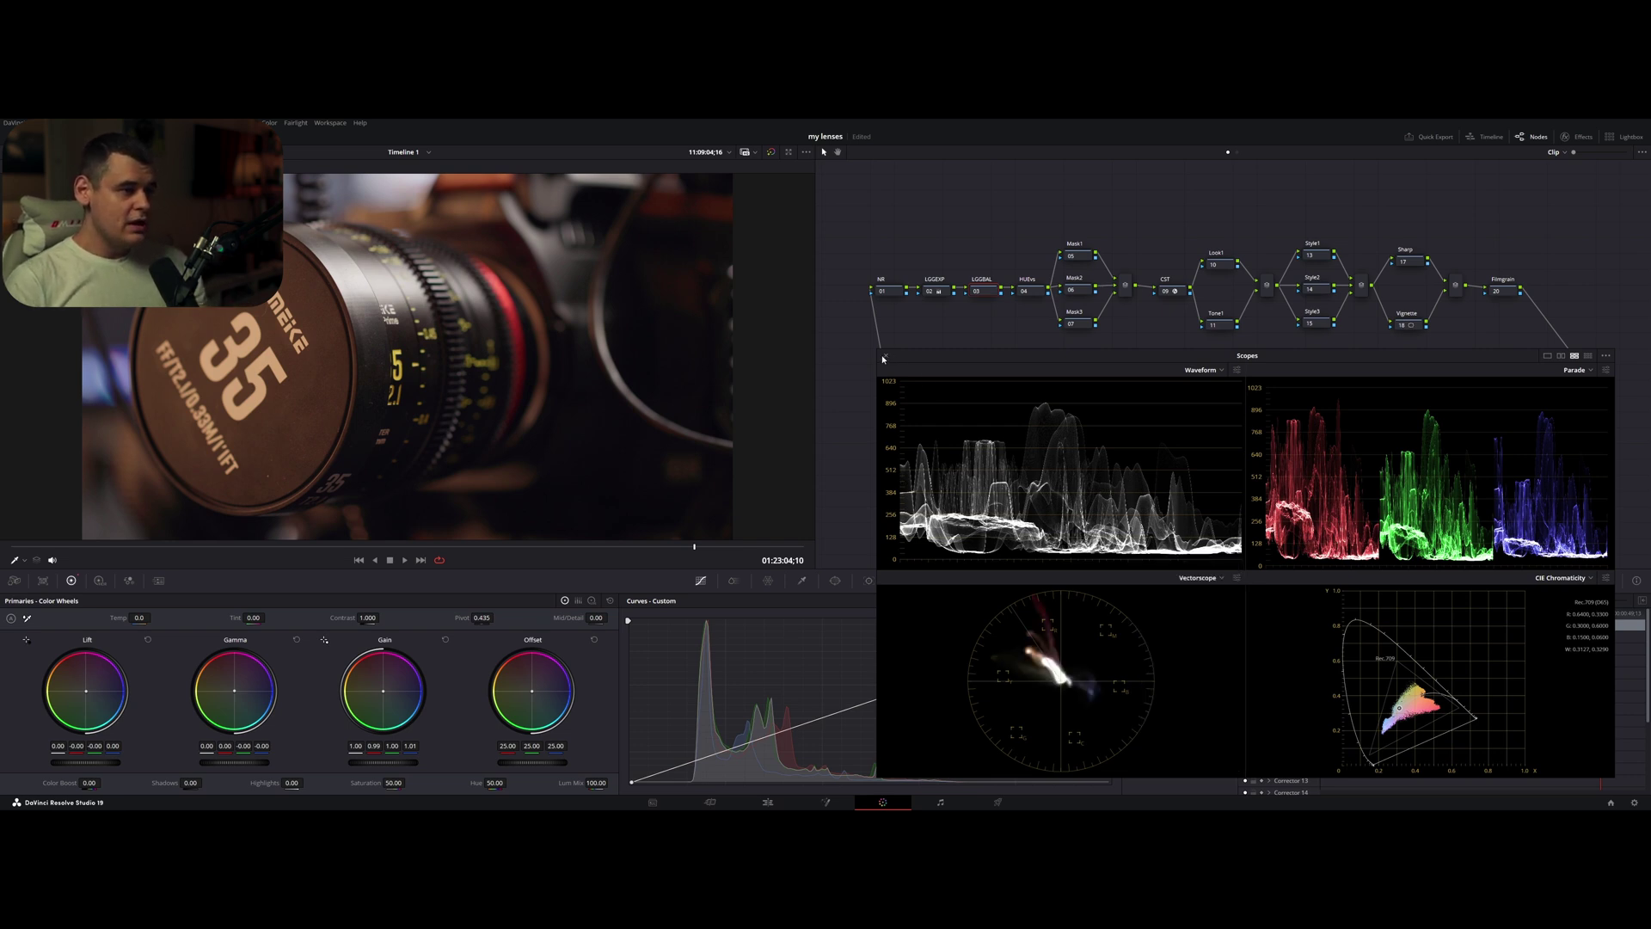
click(884, 356)
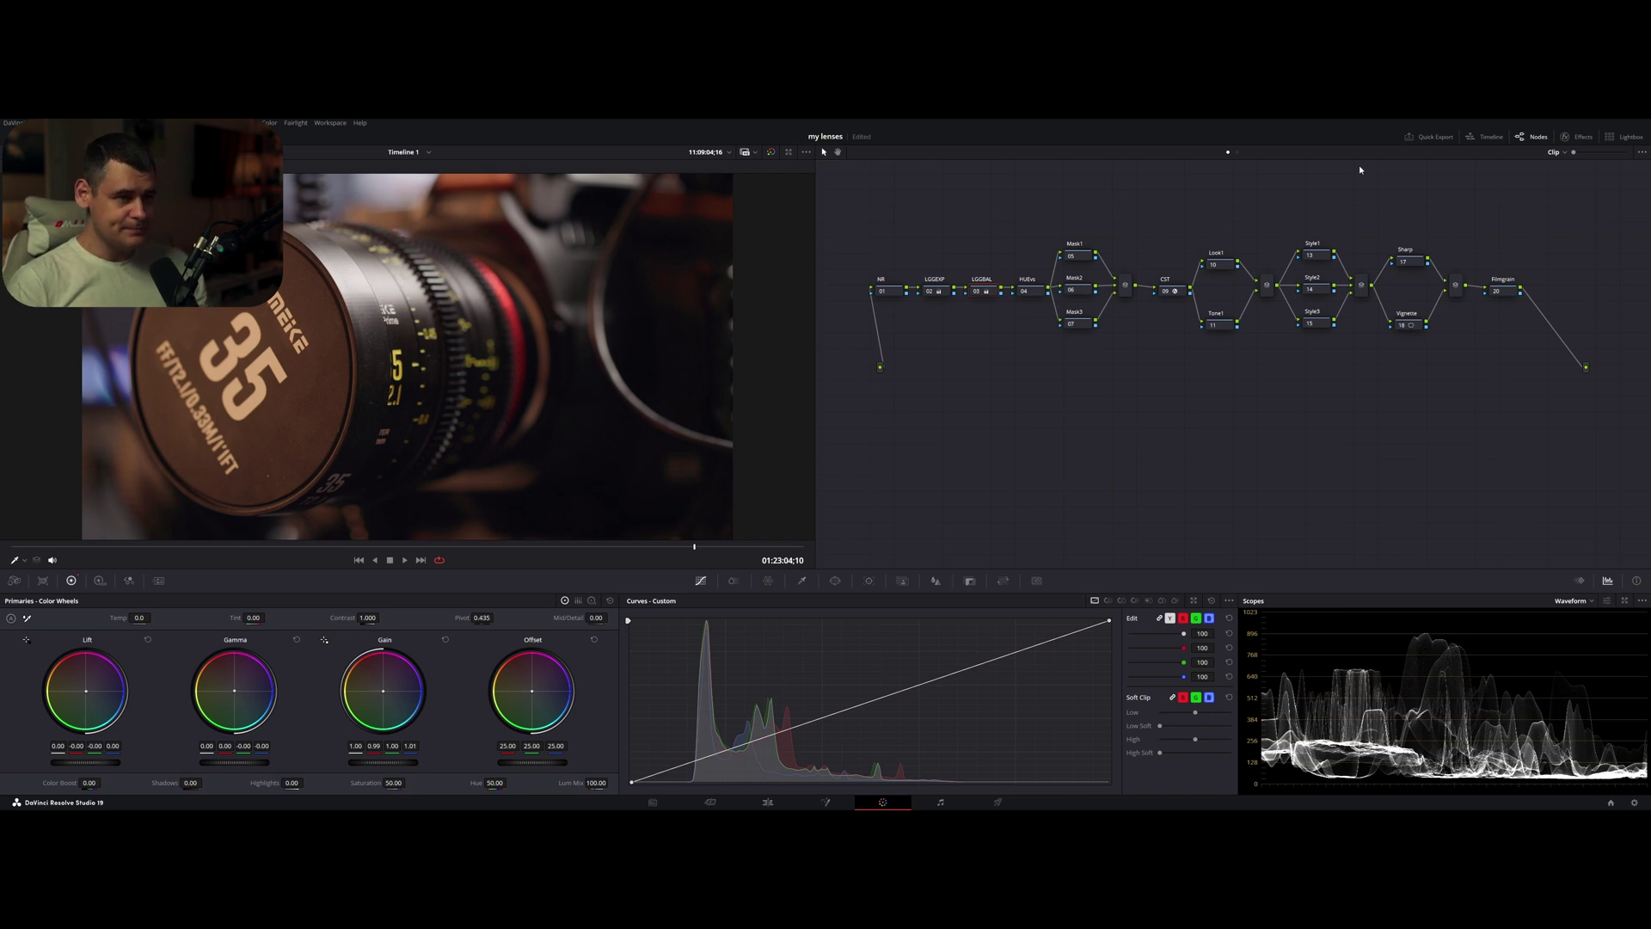
Grade the Look1 node with warmer color wheels, and add a circular window to Tone1 with a lowered log-wheel low range
click(1225, 267)
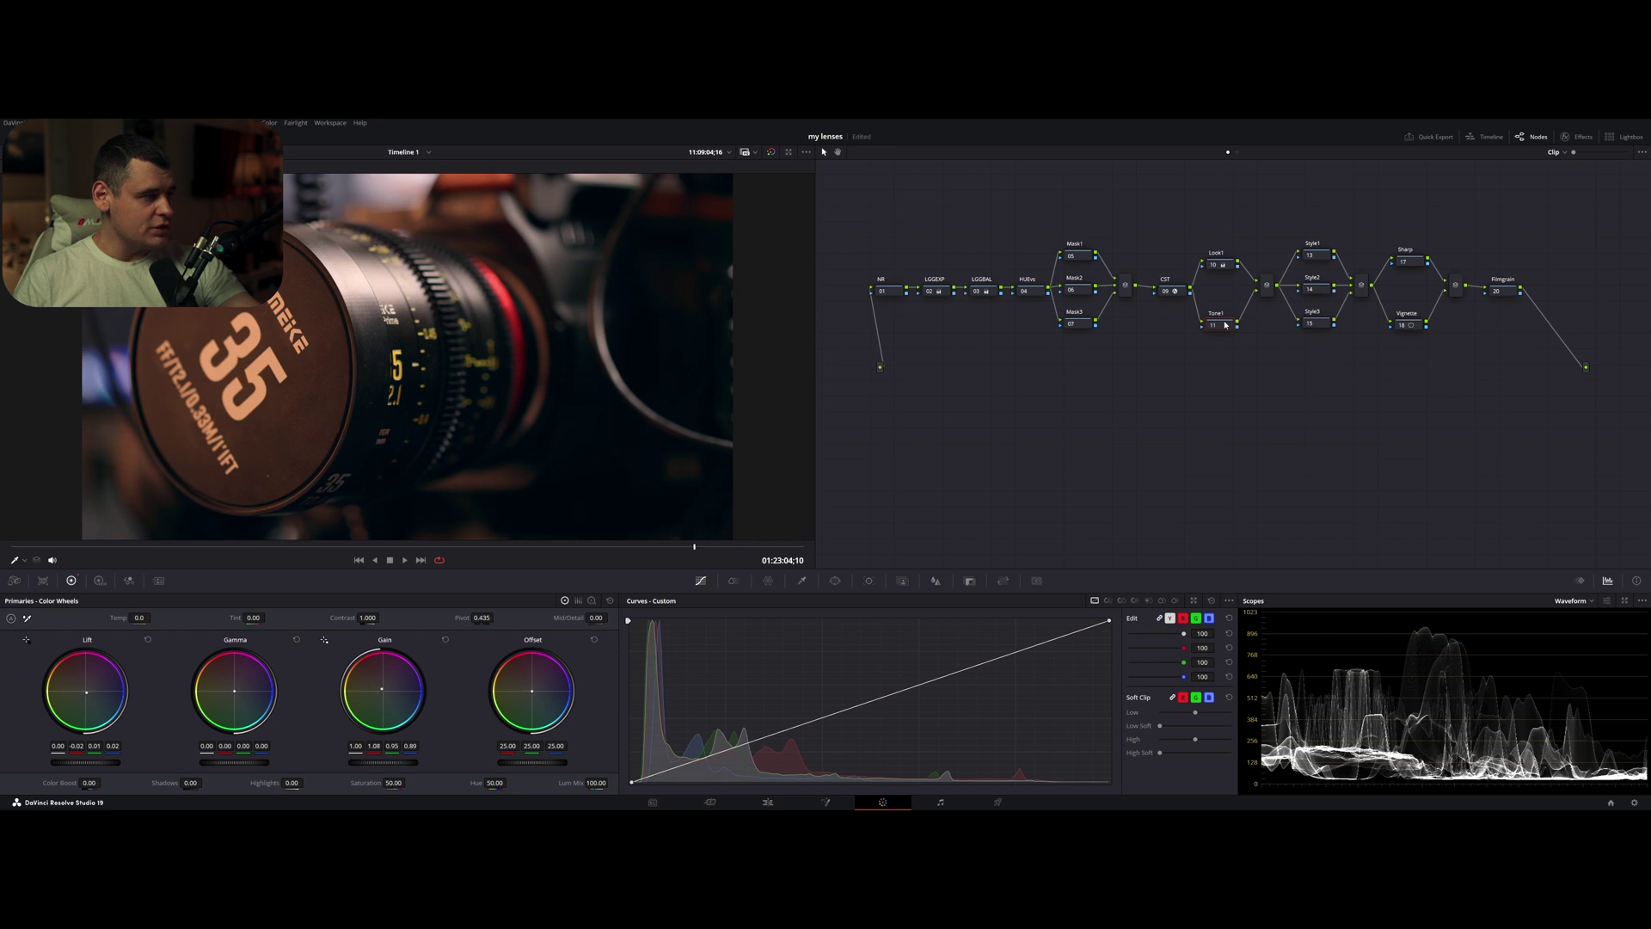
key(alt+c)
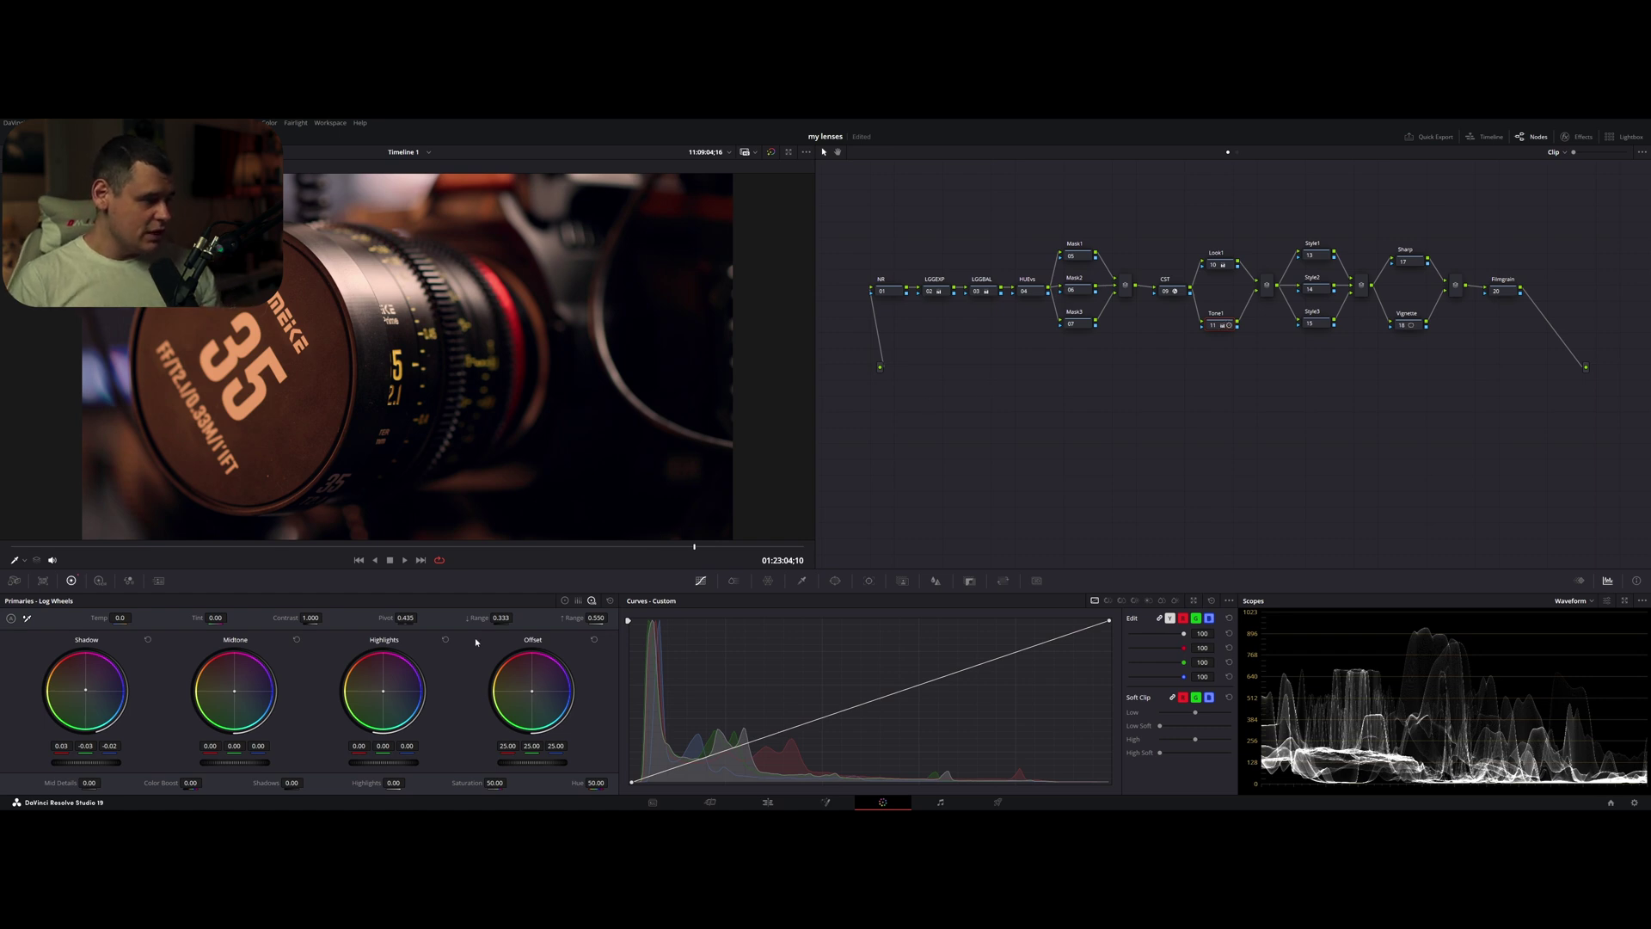
drag(500, 617, 423, 617)
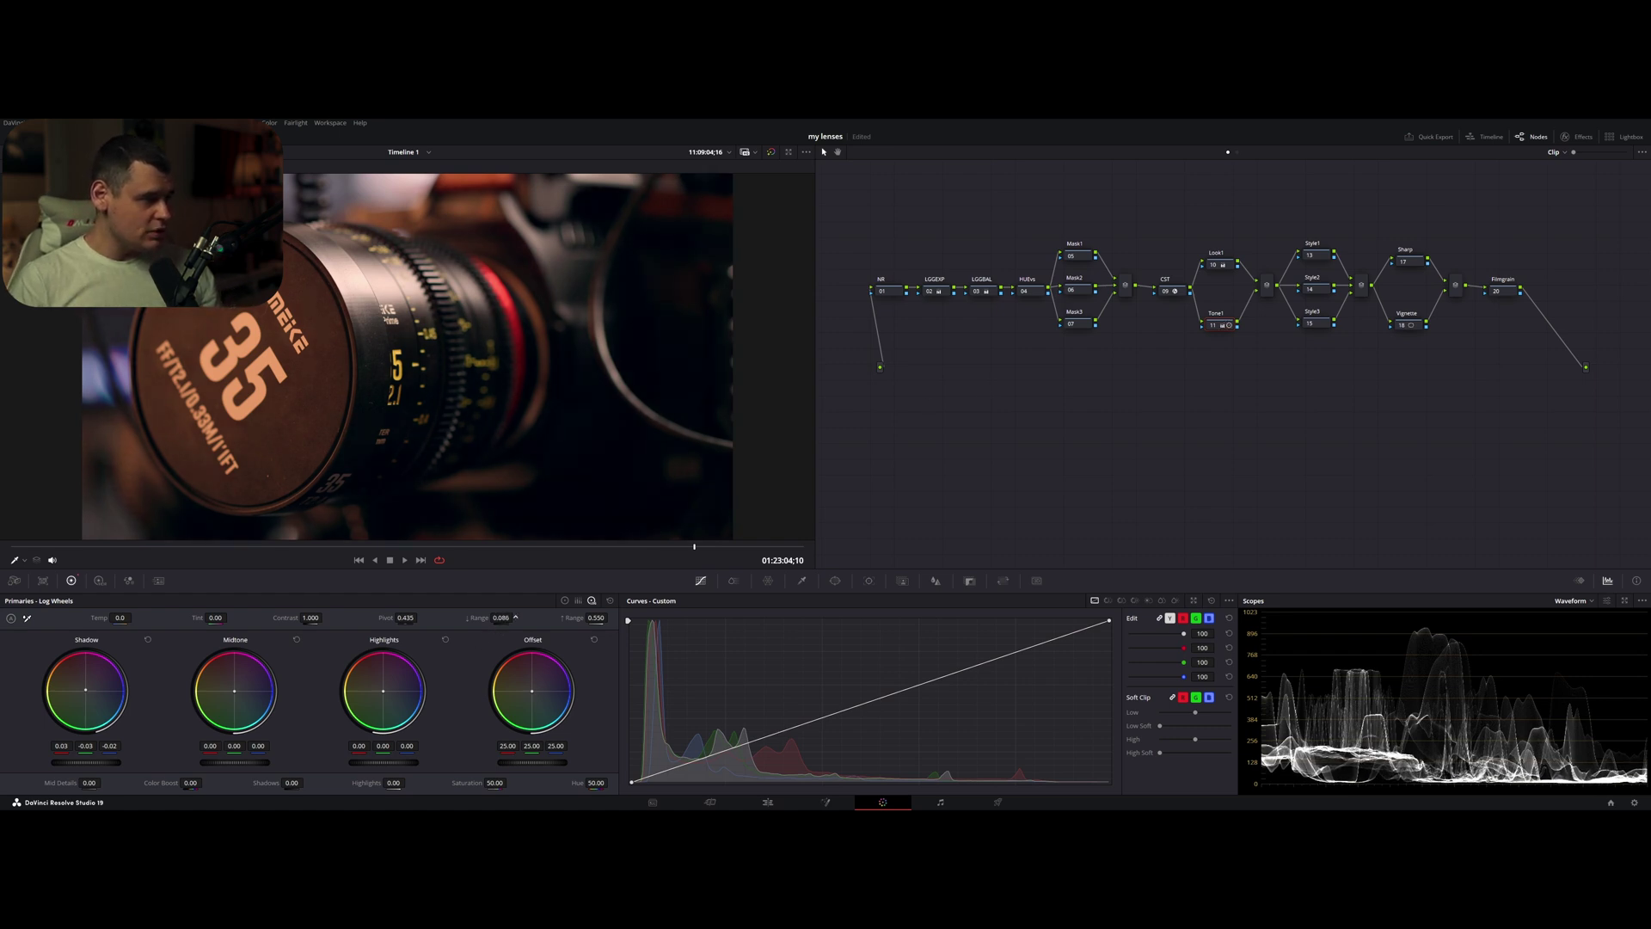
click(565, 601)
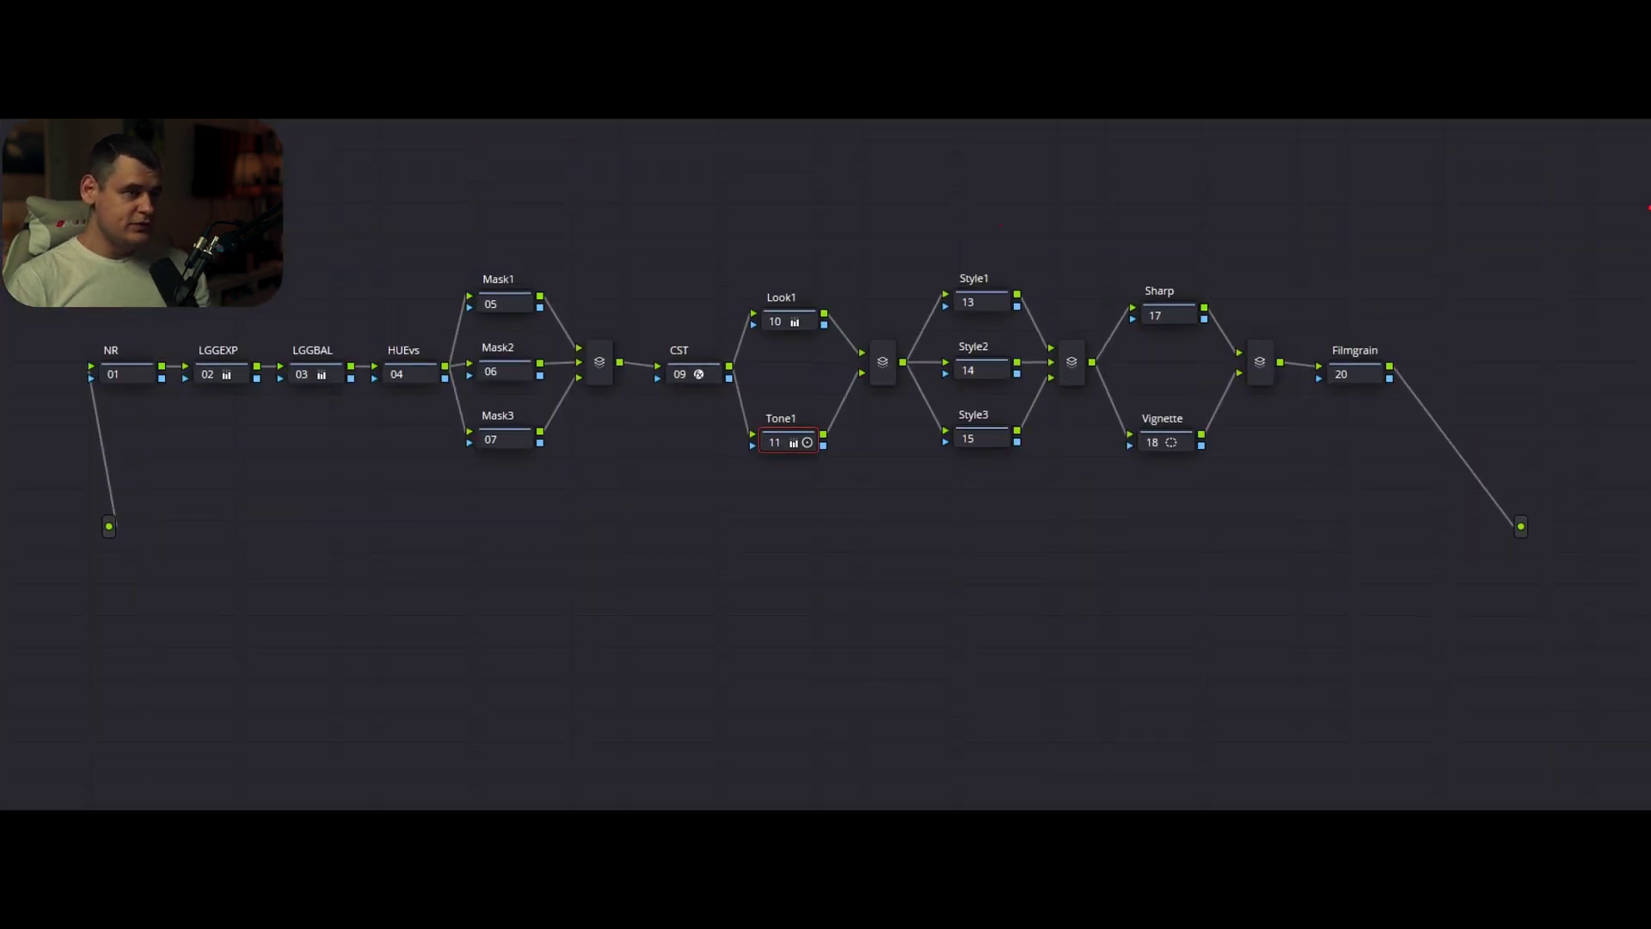
mouse_move(991, 251)
mouse_down()
mouse_move(938, 310)
mouse_move(924, 389)
mouse_move(991, 465)
mouse_up()
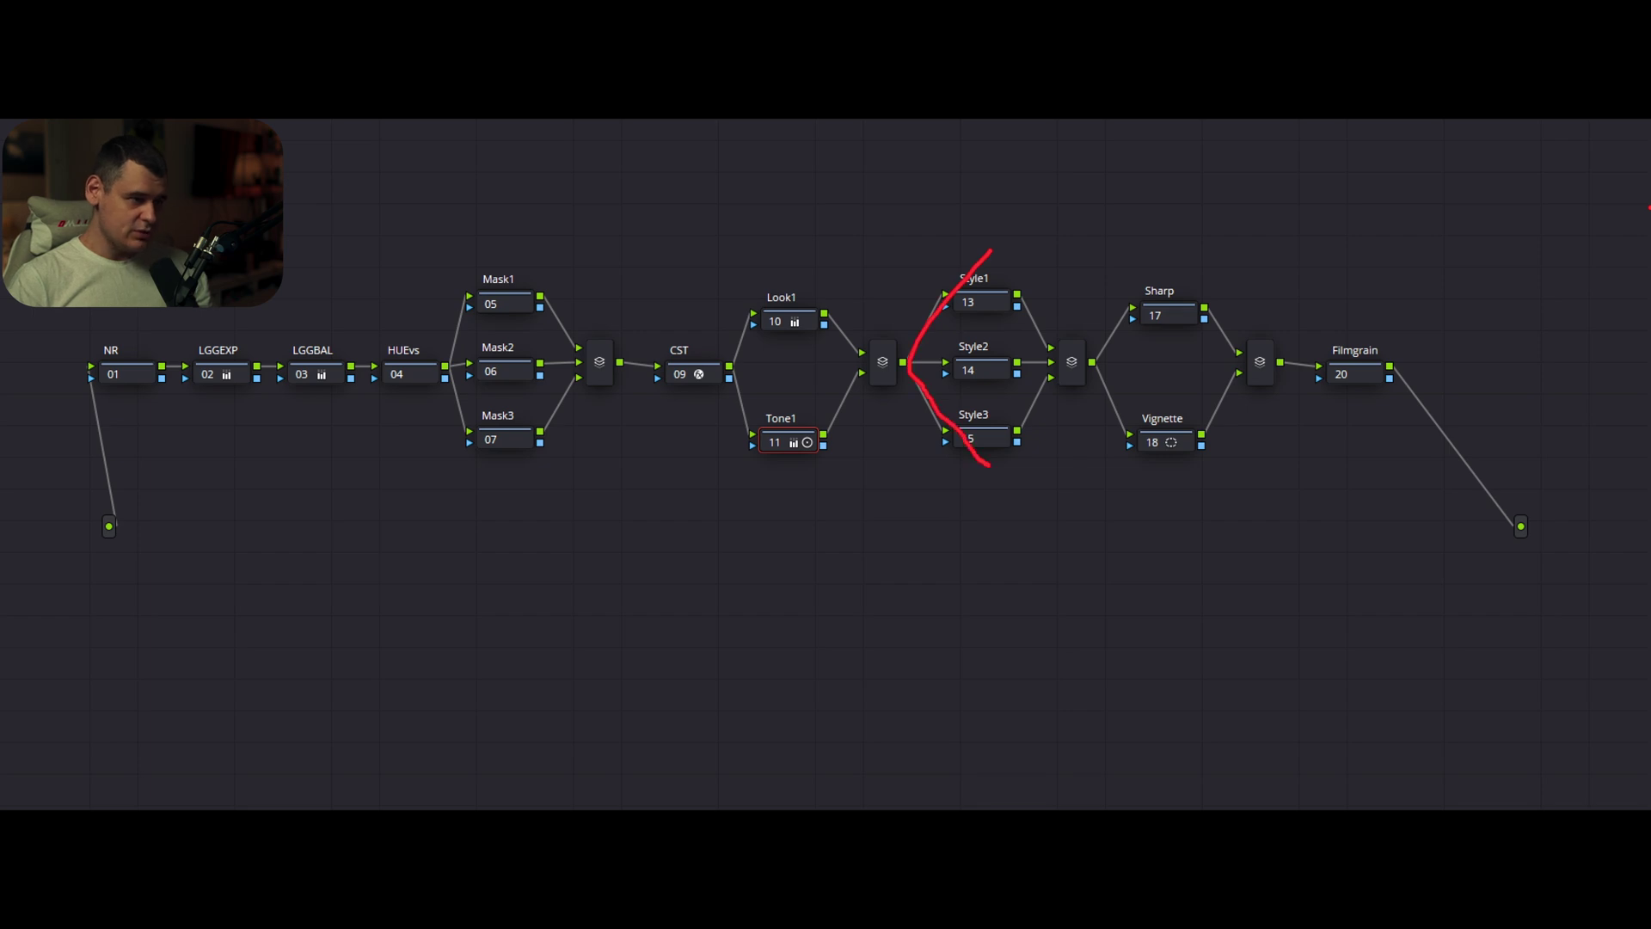
mouse_move(1197, 255)
mouse_down()
mouse_move(1145, 256)
mouse_move(1119, 279)
mouse_move(1122, 323)
mouse_move(1154, 339)
mouse_move(1084, 429)
mouse_move(1128, 505)
mouse_up()
mouse_move(1483, 365)
mouse_down()
mouse_move(1410, 312)
mouse_move(1236, 408)
mouse_up()
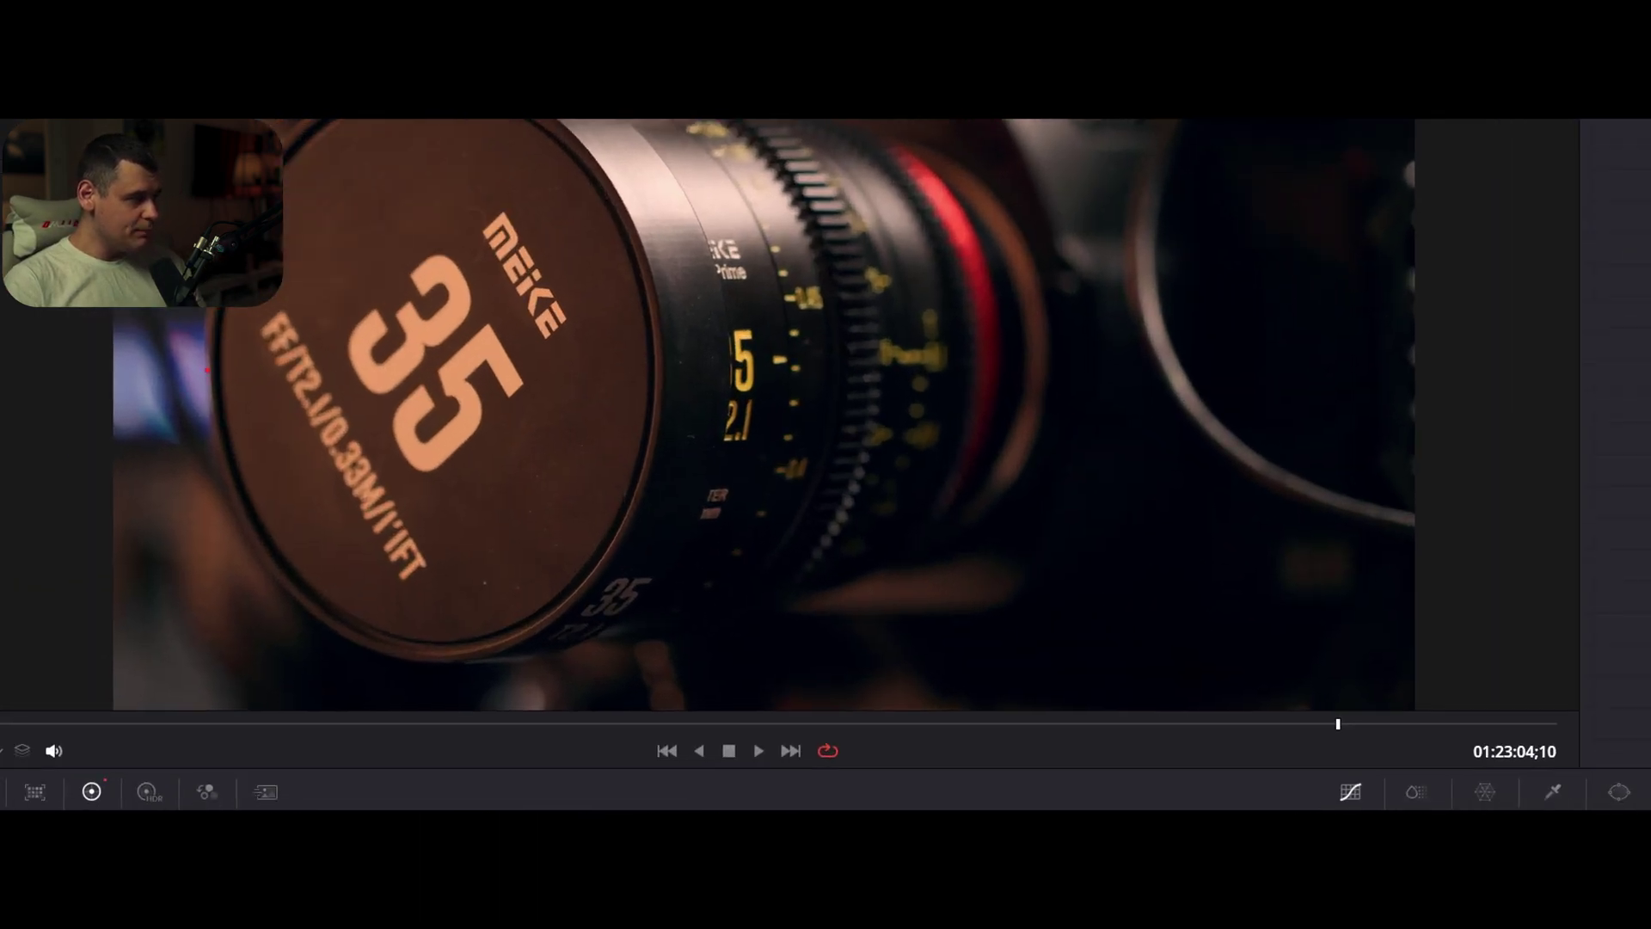
mouse_move(33, 312)
mouse_down()
mouse_move(85, 564)
mouse_move(248, 514)
mouse_up()
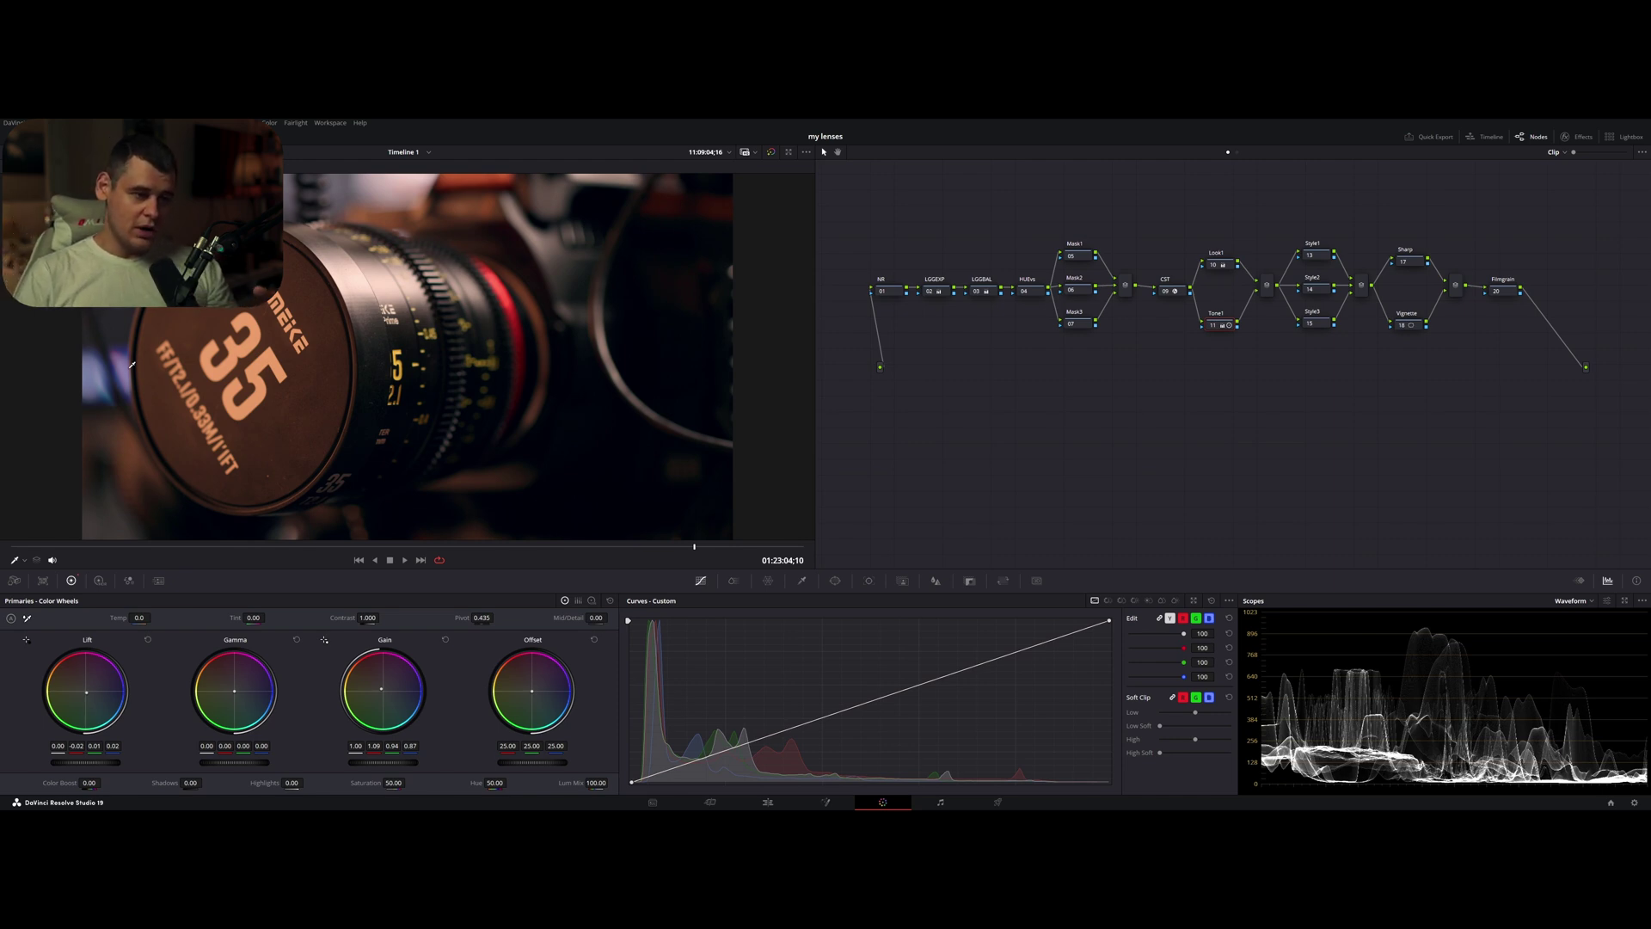
Delete all nodes from the clip's node tree and add one new serial node
key(ctrl+a)
key(Delete)
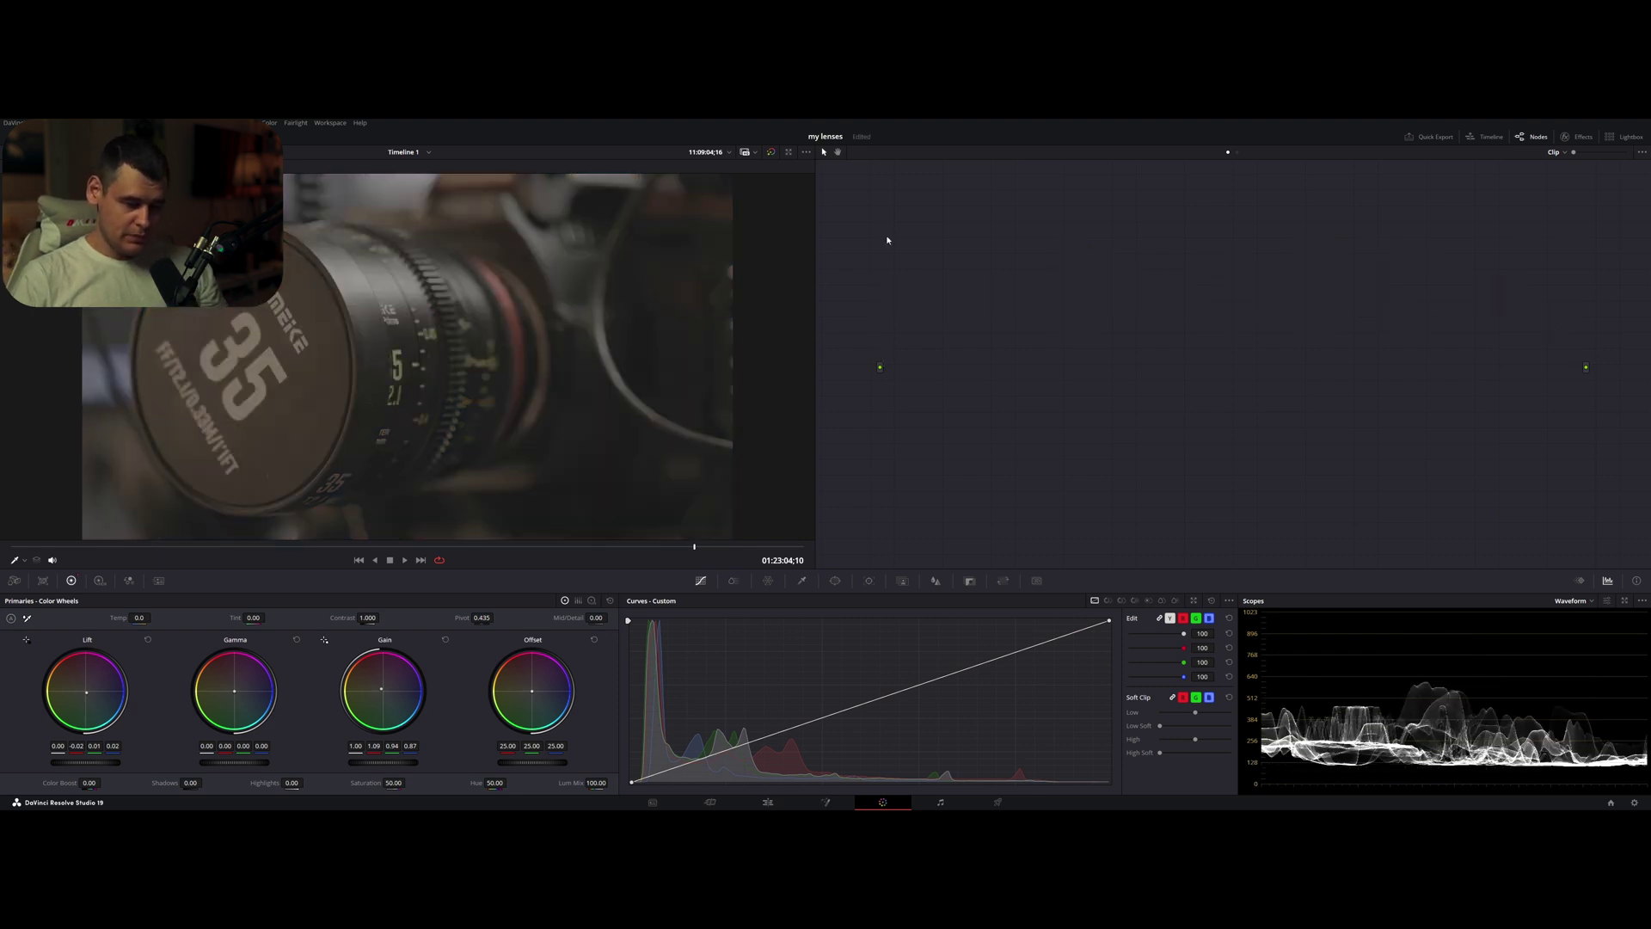
key(alt+s)
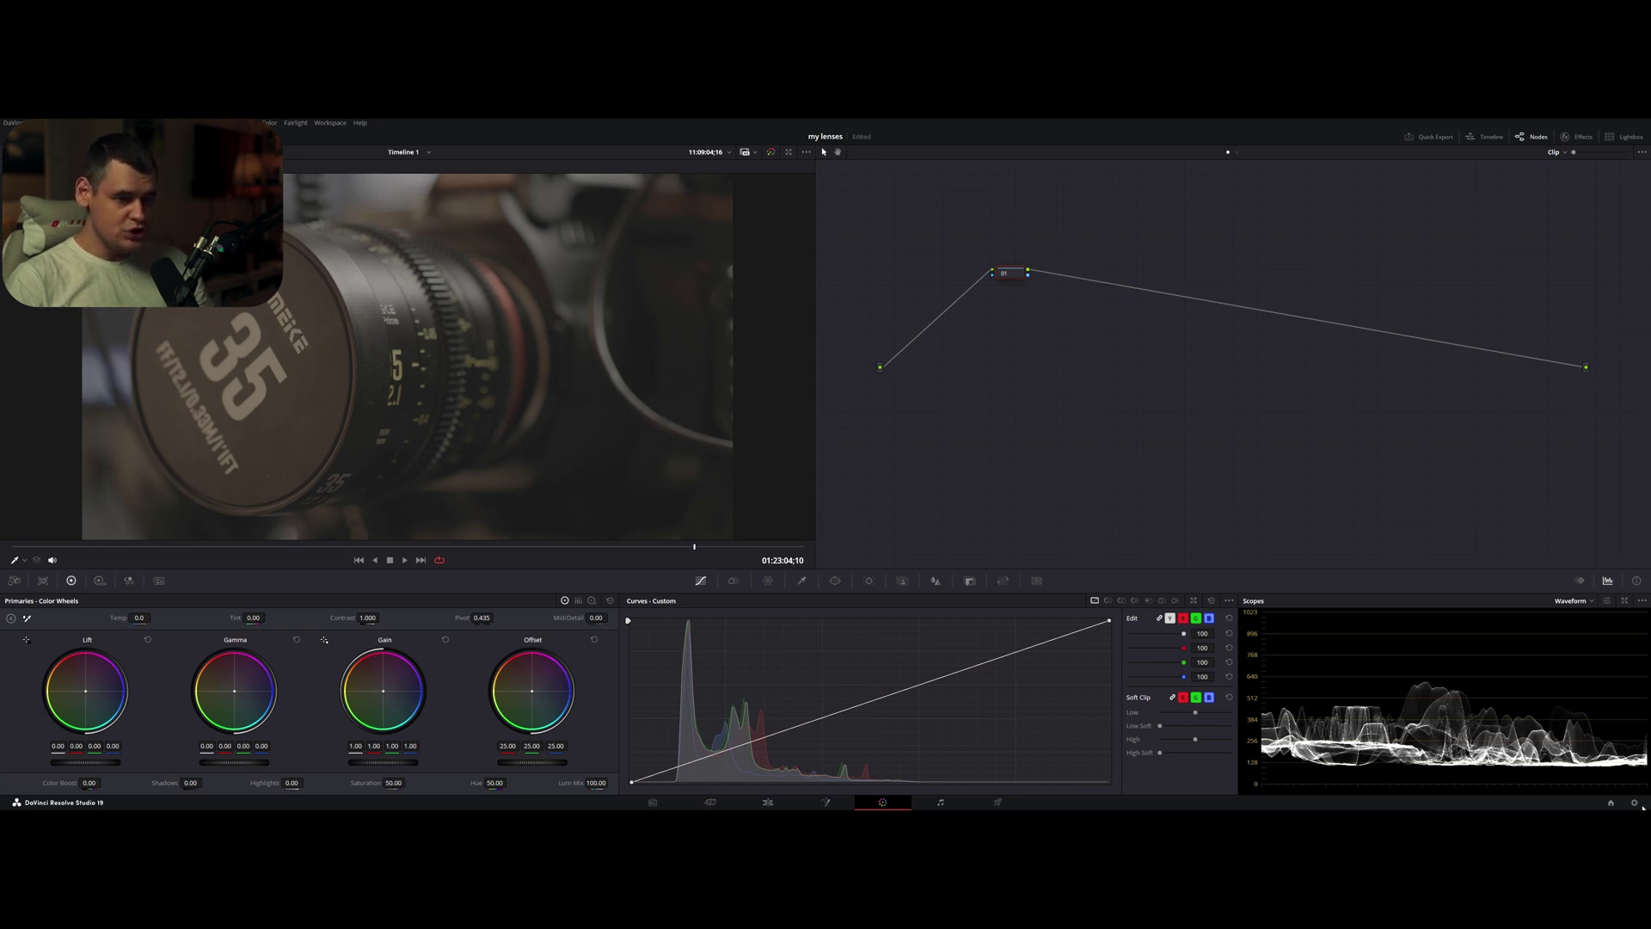
Set the project's timeline color space to DaVinci WG/Intermediate and output color space to Rec.709 Gamma 2.4, and save the settings
click(1634, 802)
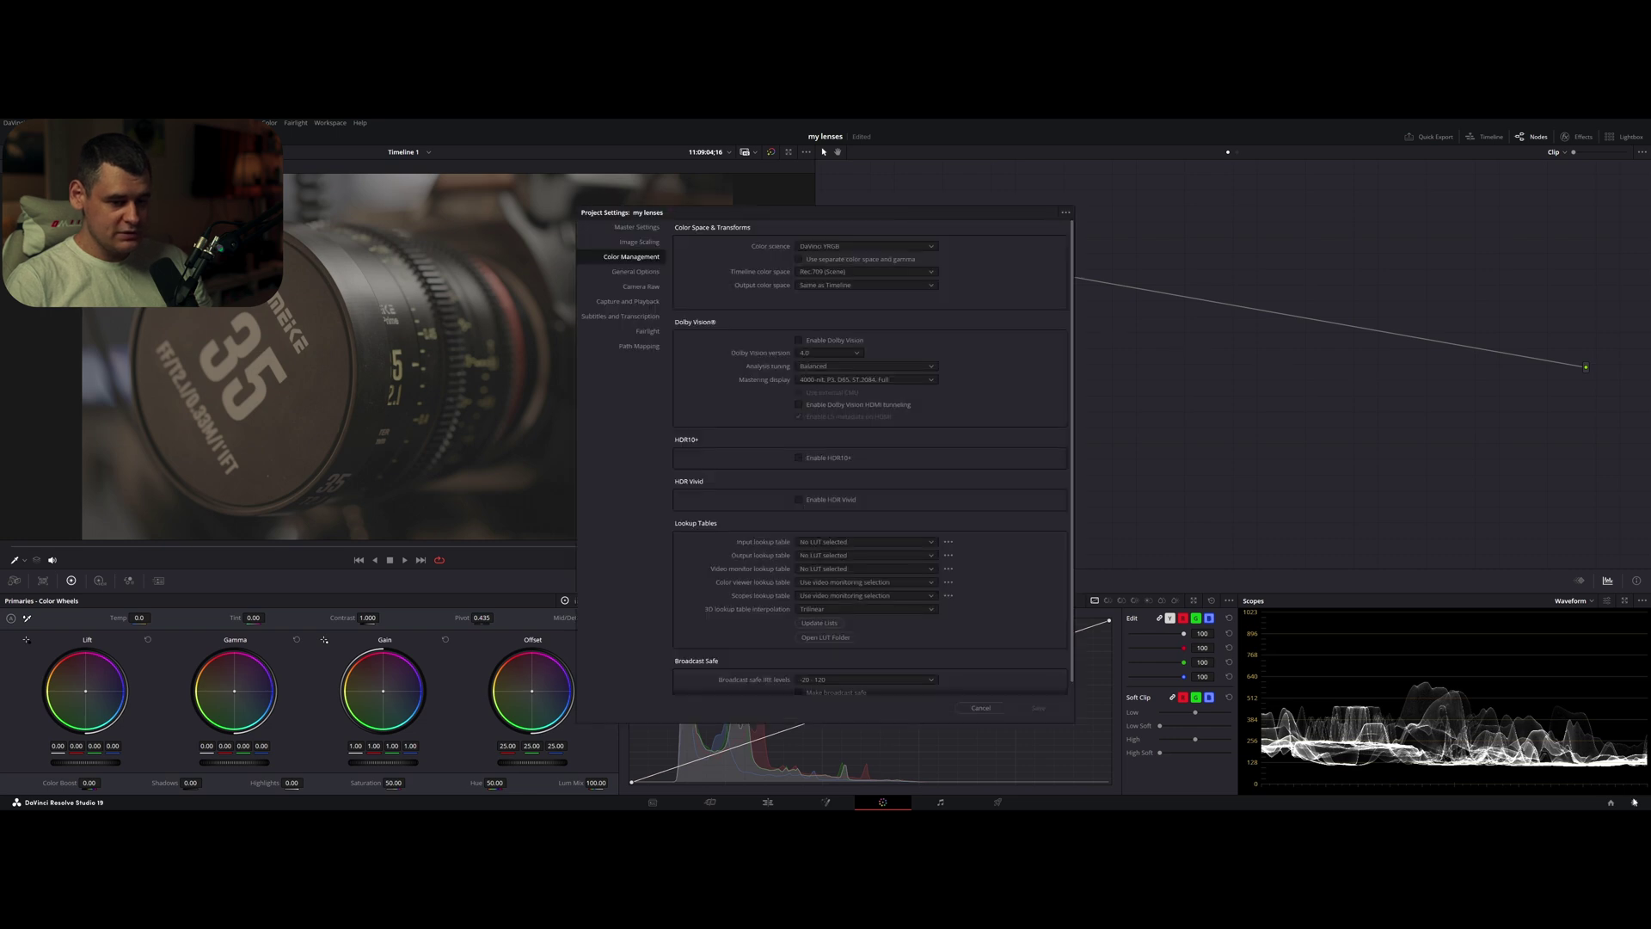
click(896, 271)
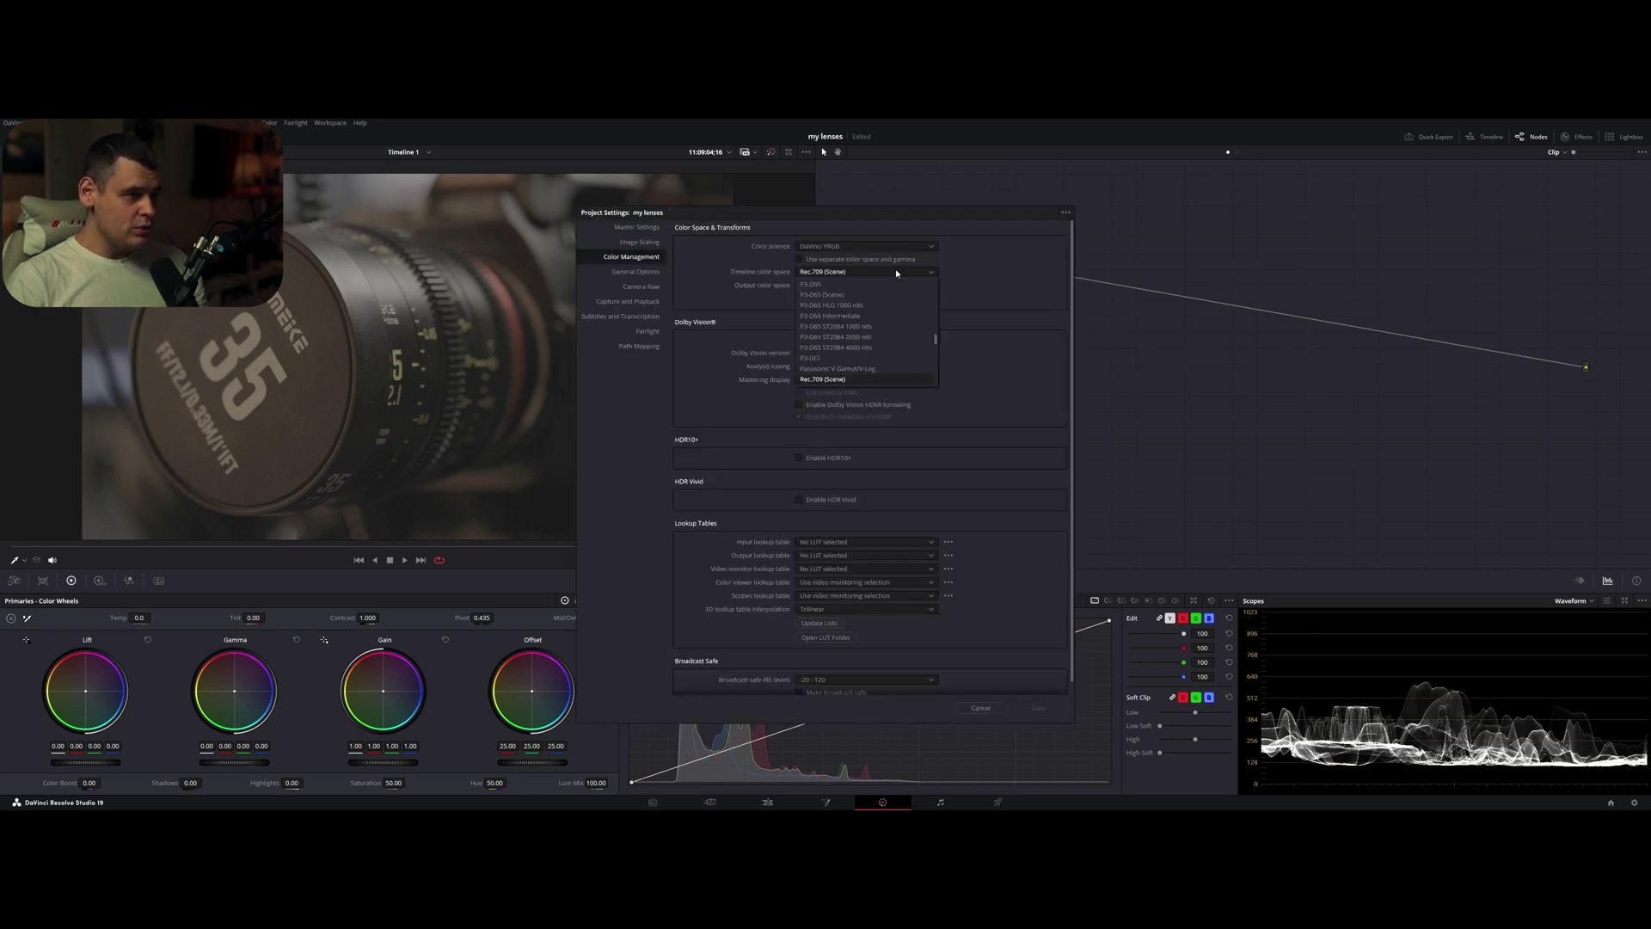
key(d)
click(893, 283)
click(896, 285)
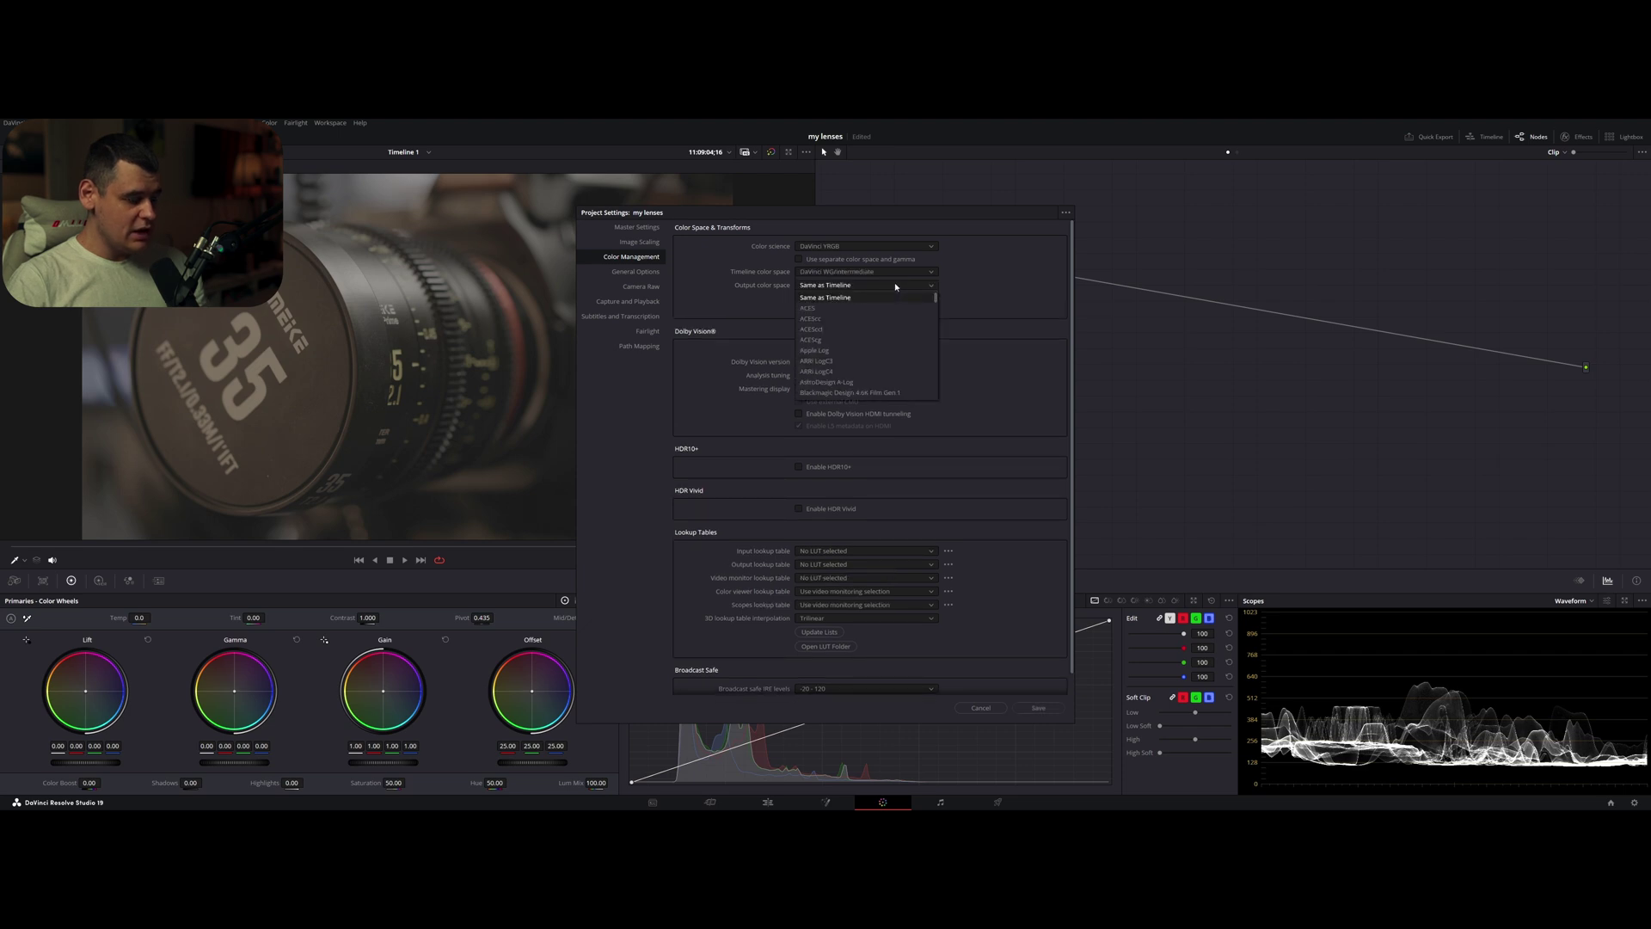
scroll(886, 354, down, 2)
click(855, 375)
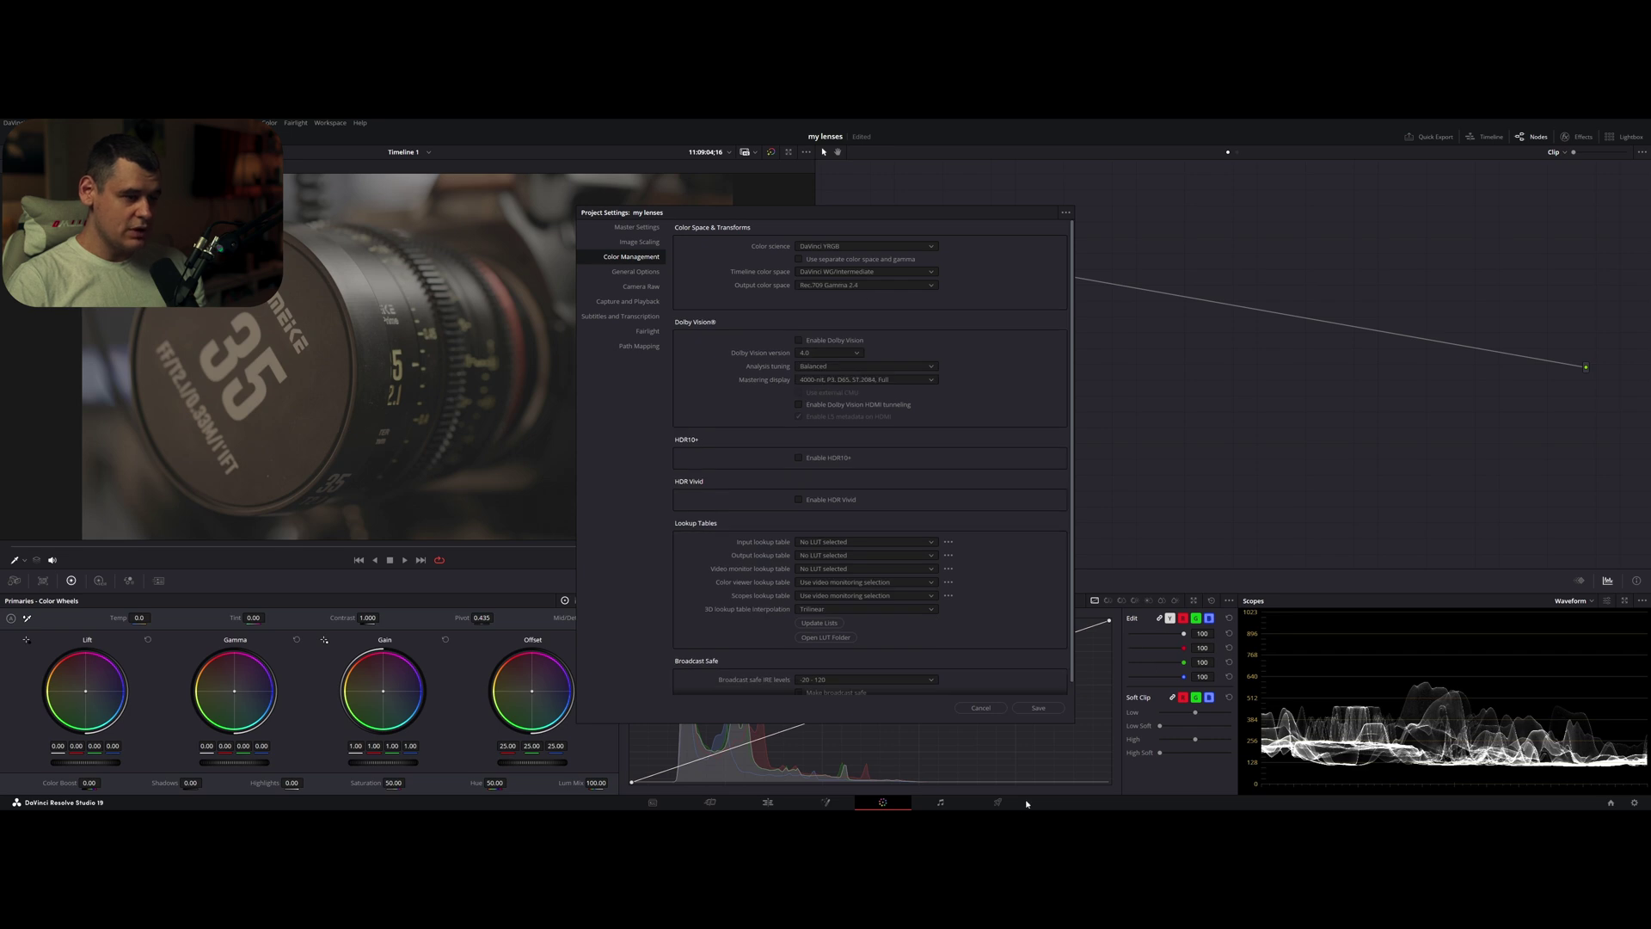
click(1035, 708)
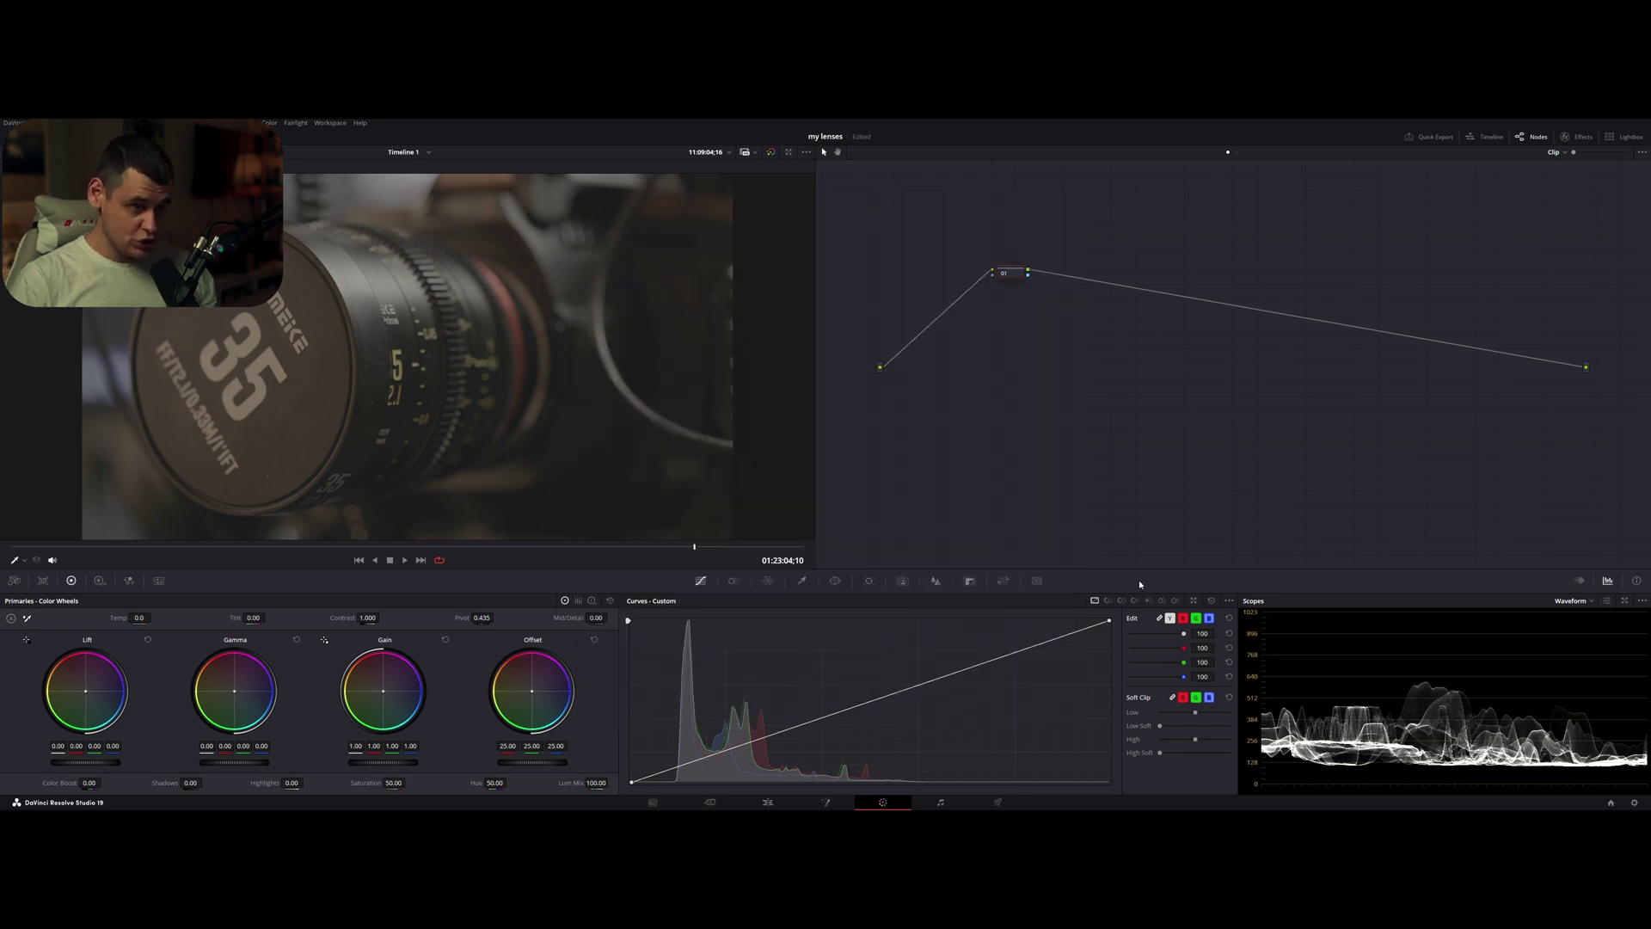
Apply a Color Space Transform to the node with Canon Cinema Gamut as input color space and Canon Log 2 as input gamma
click(1578, 136)
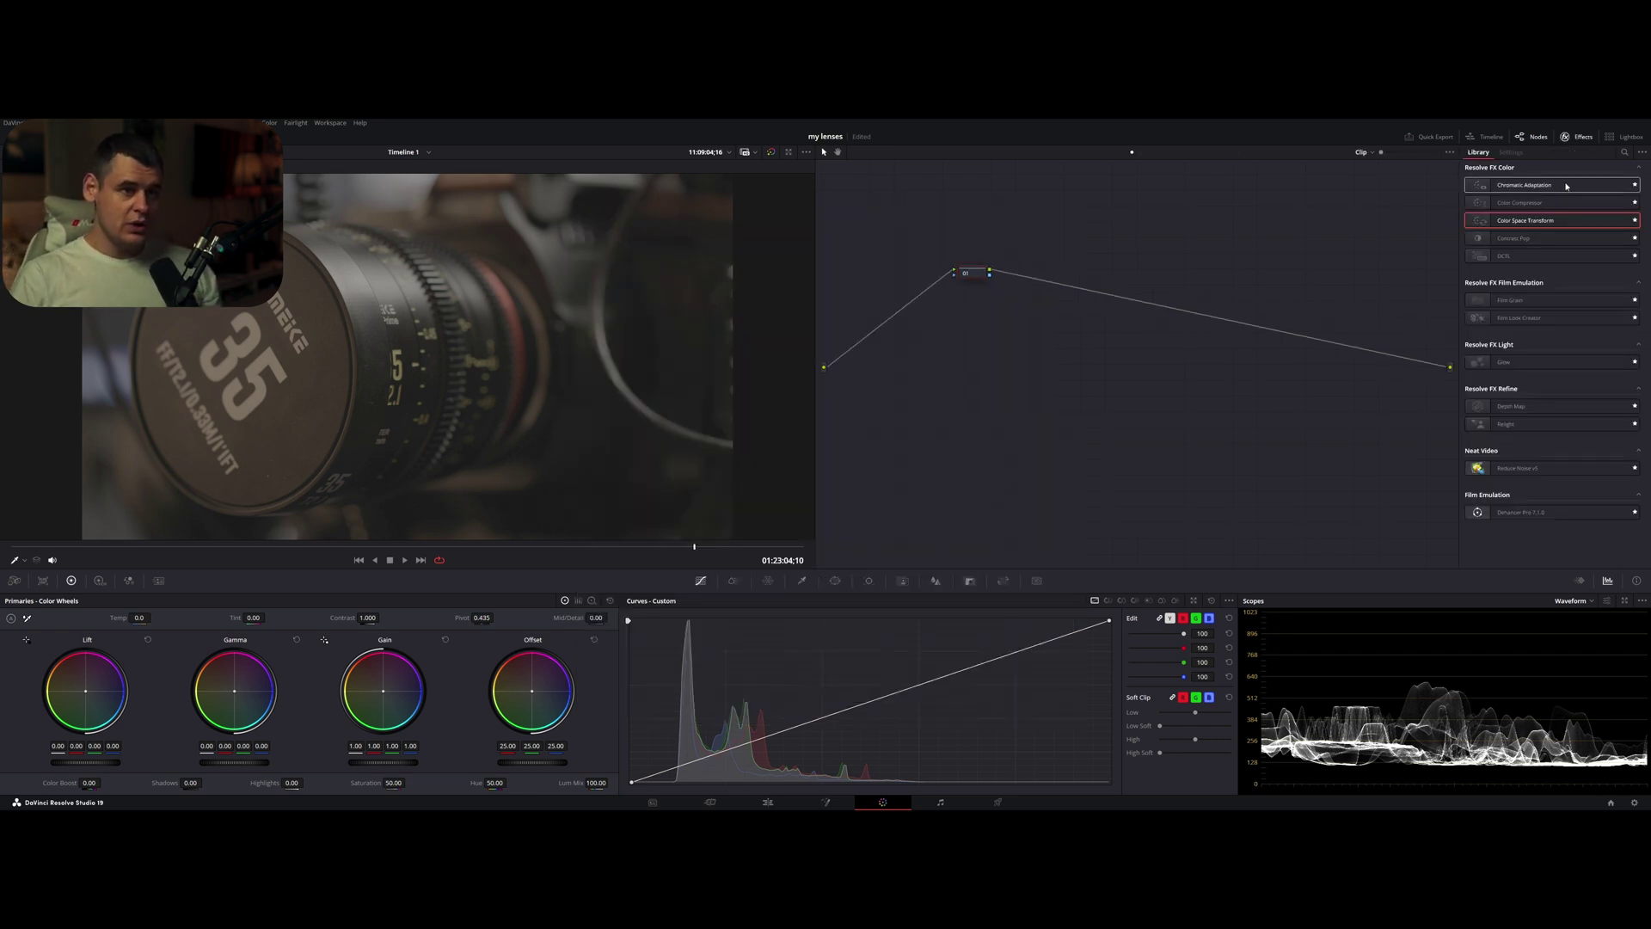
drag(1556, 220, 971, 273)
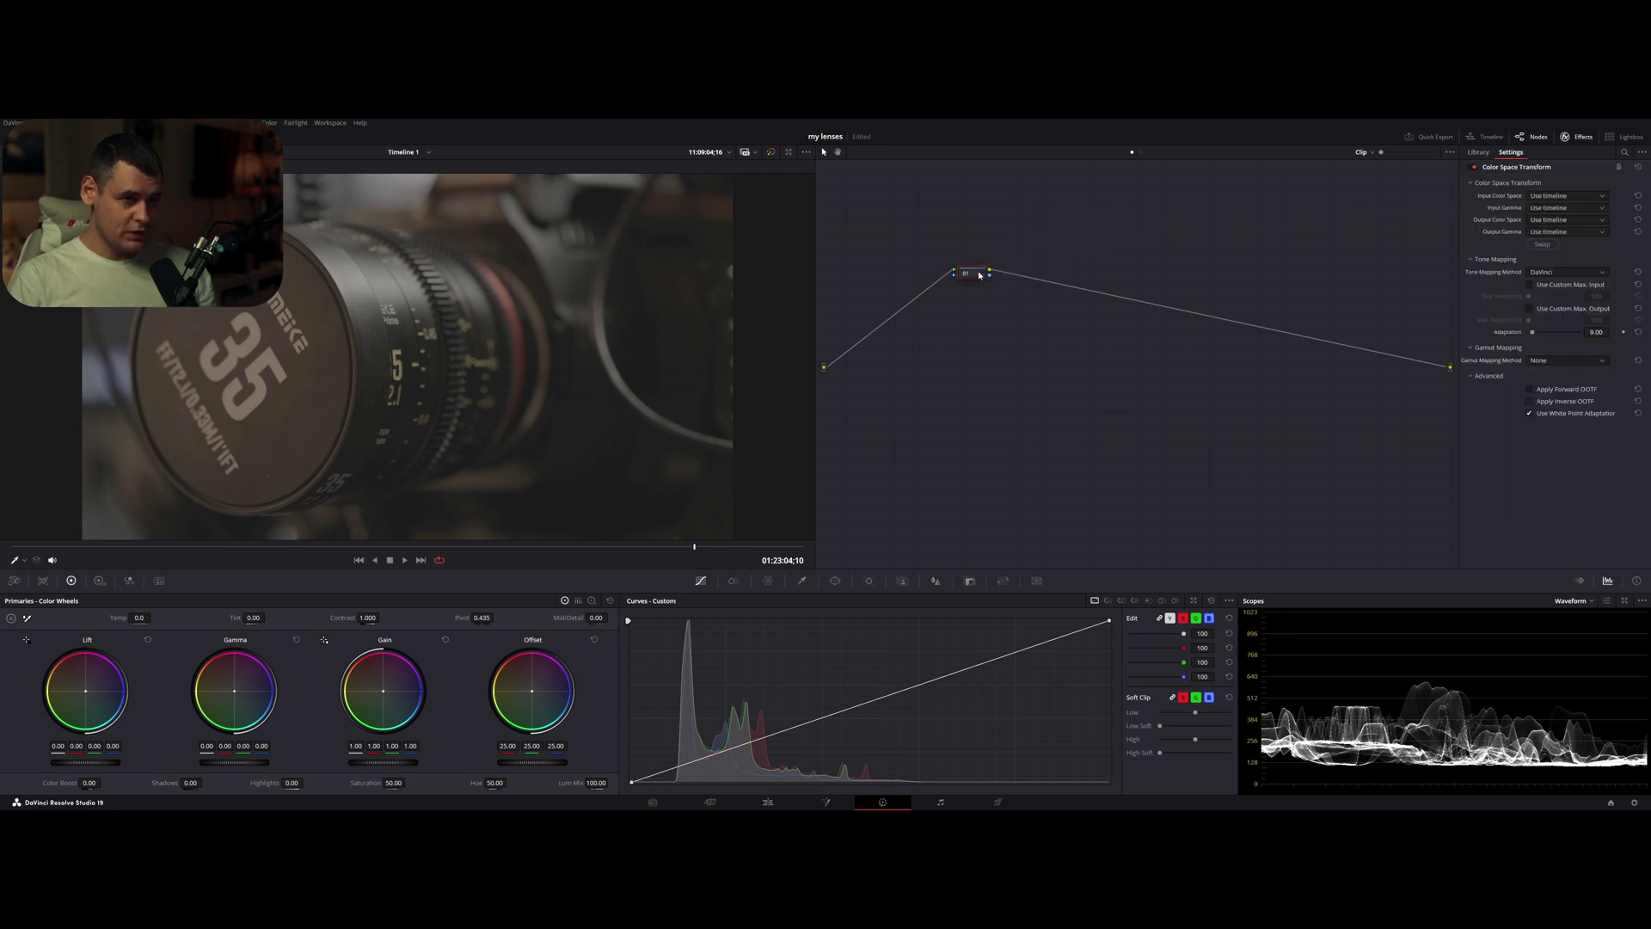
click(1549, 196)
scroll(1545, 267, down, 4)
scroll(1545, 281, down, 3)
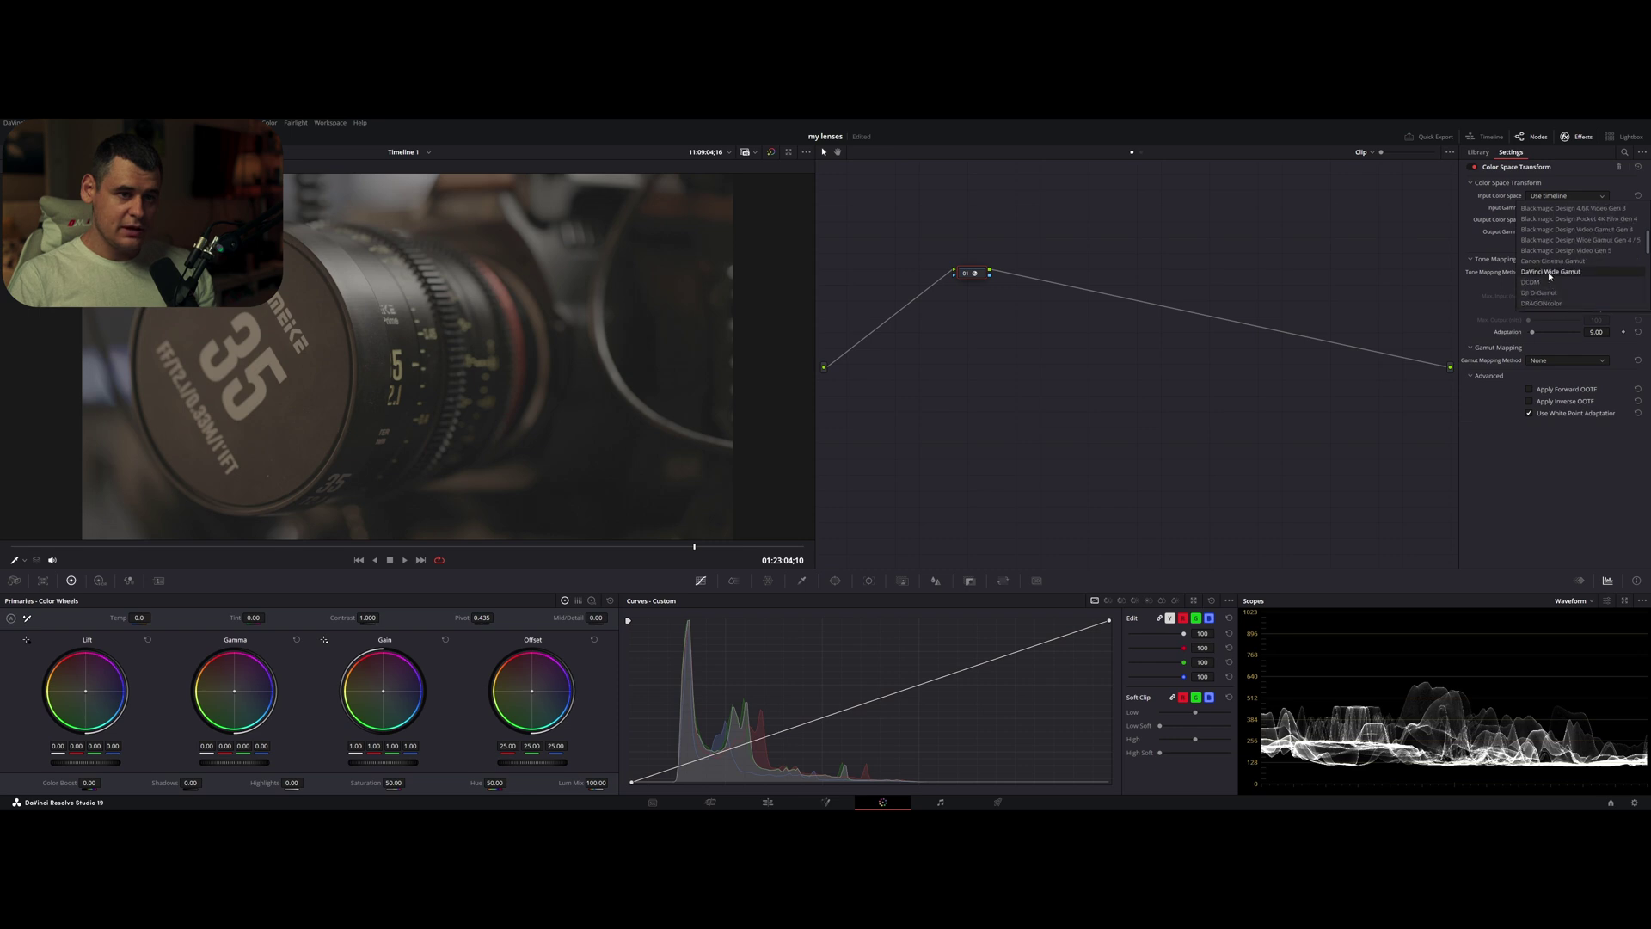
click(1552, 265)
click(1572, 207)
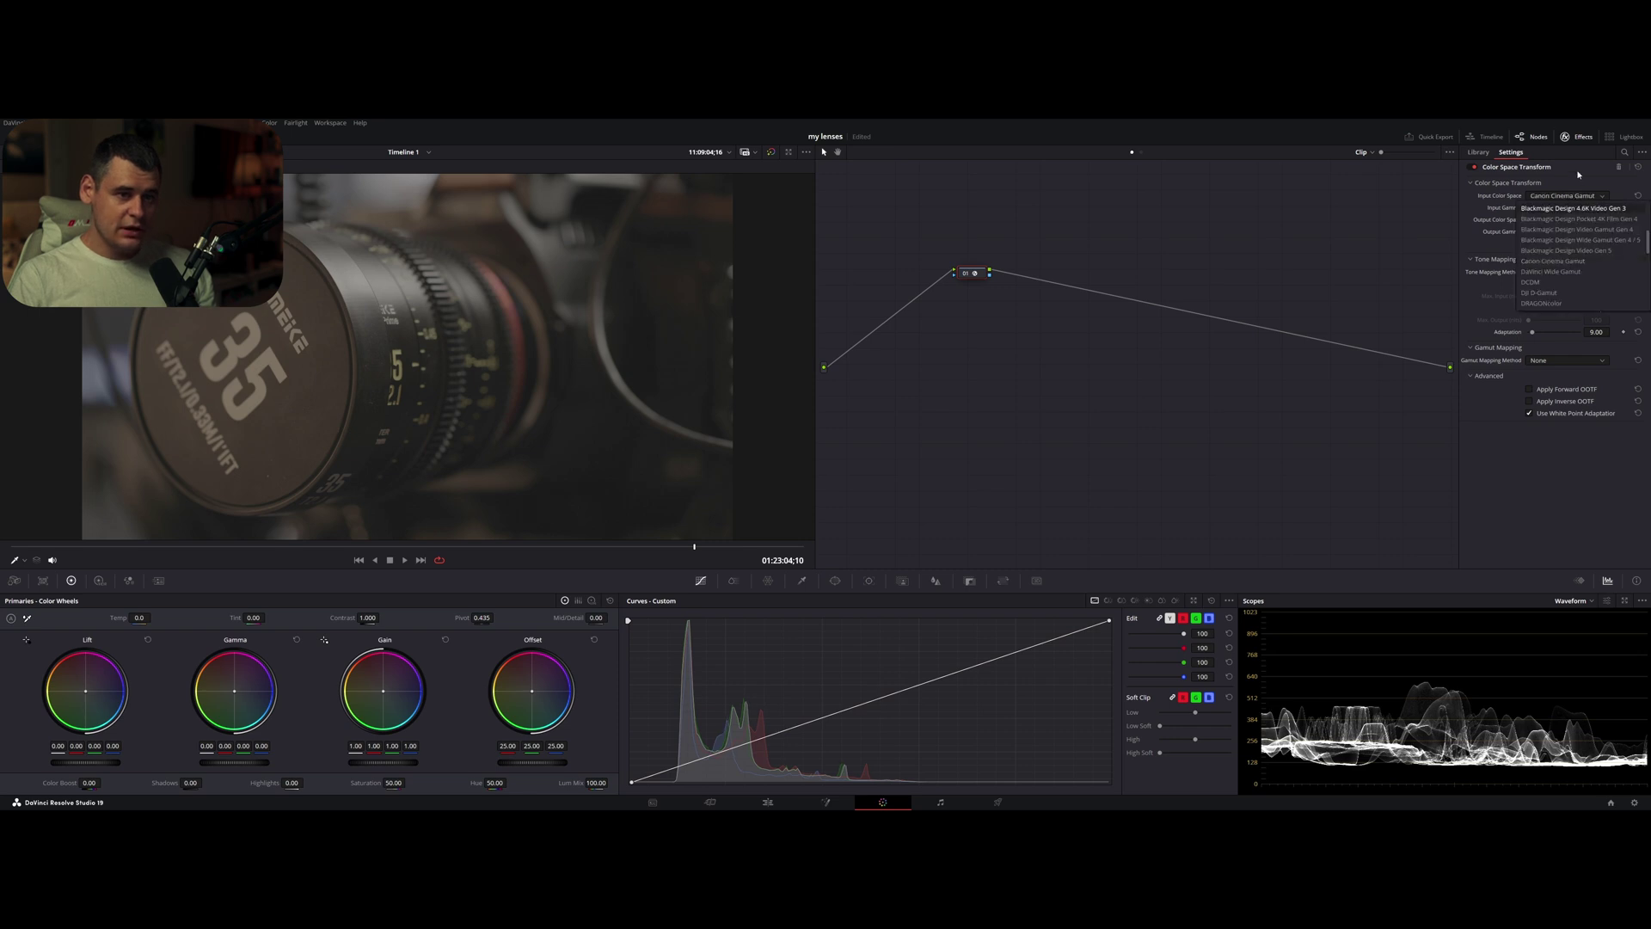
scroll(1578, 215, down, 4)
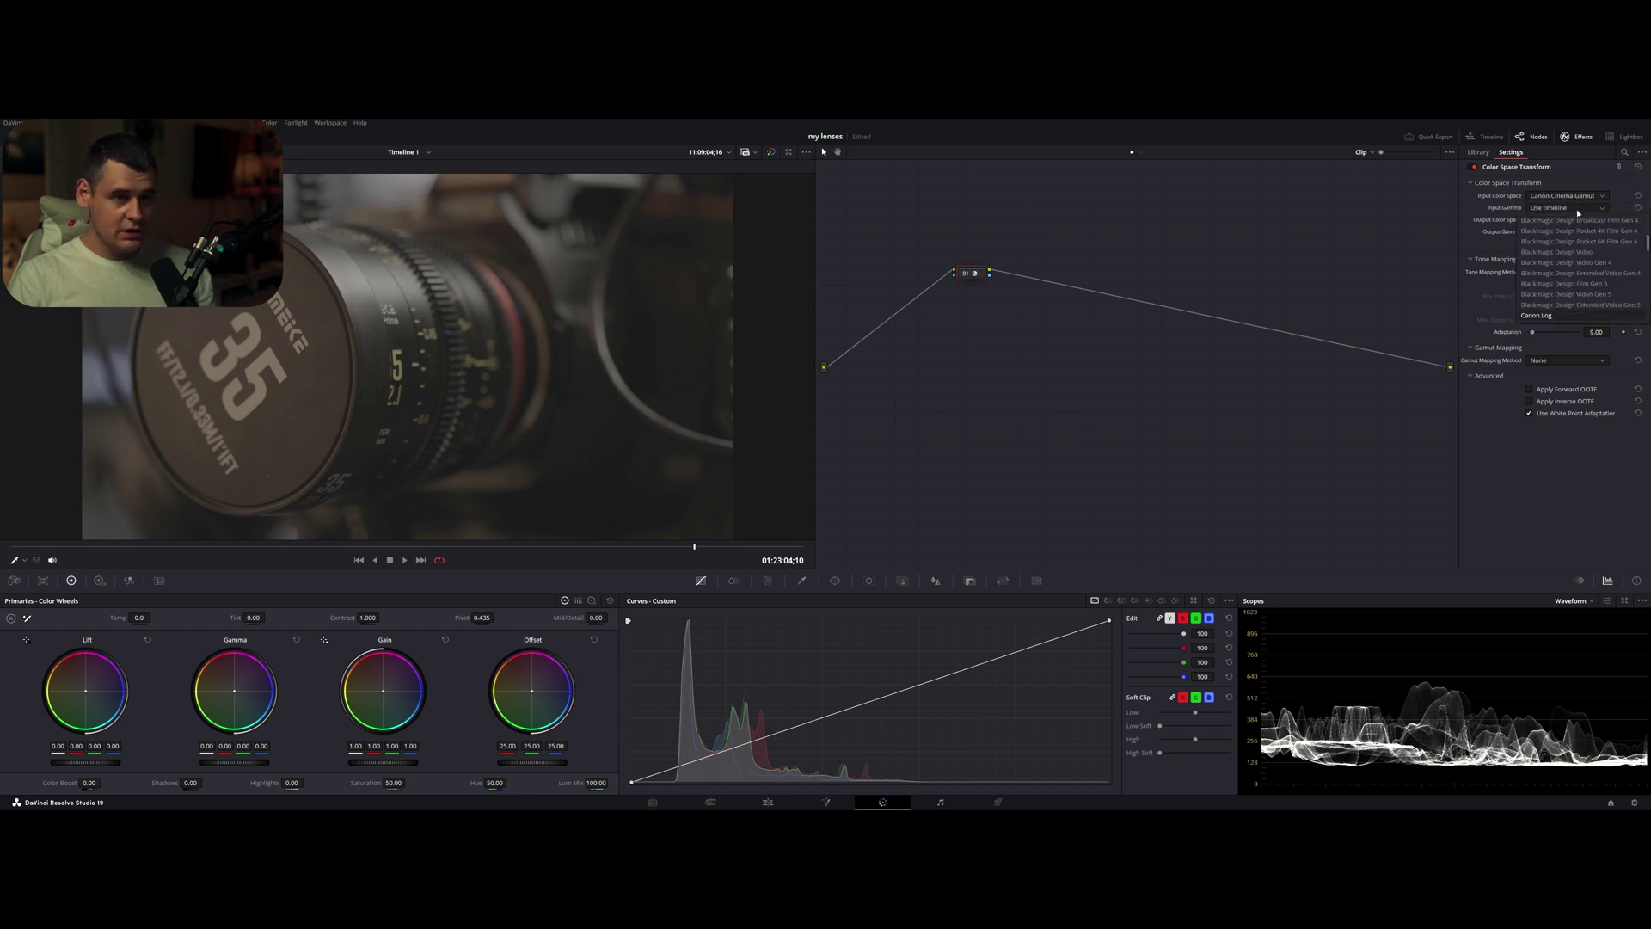
scroll(1574, 228, down, 1)
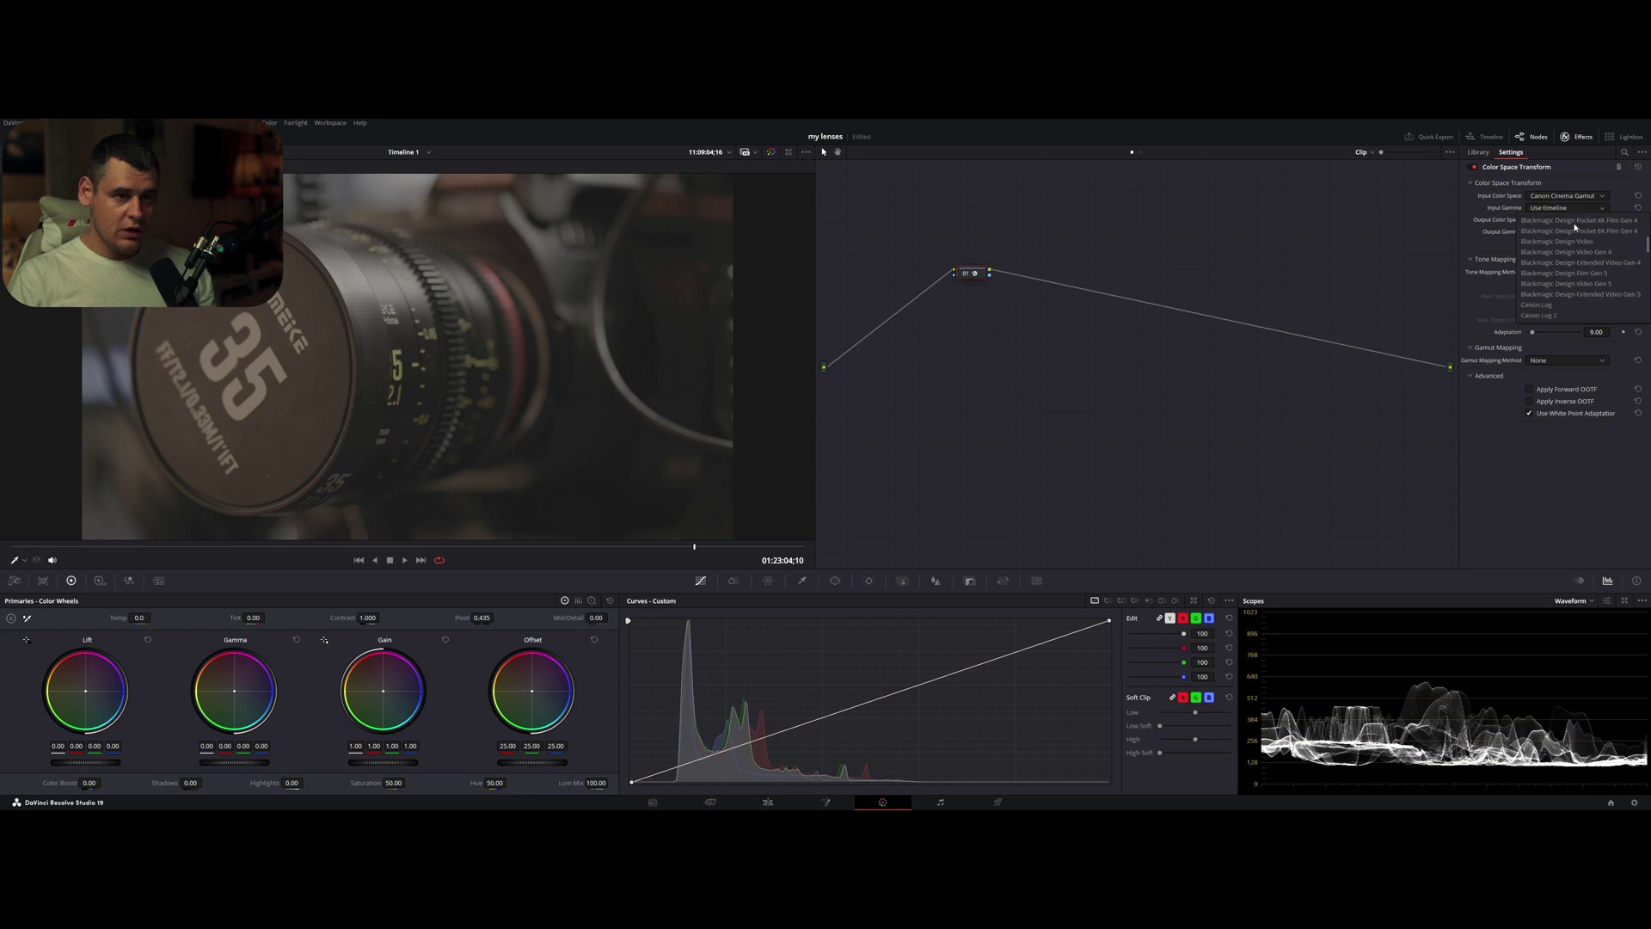
click(1559, 316)
Set the transform's output color space to DaVinci Wide Gamut and its output gamma to DaVinci Intermediate
click(1569, 220)
key(d)
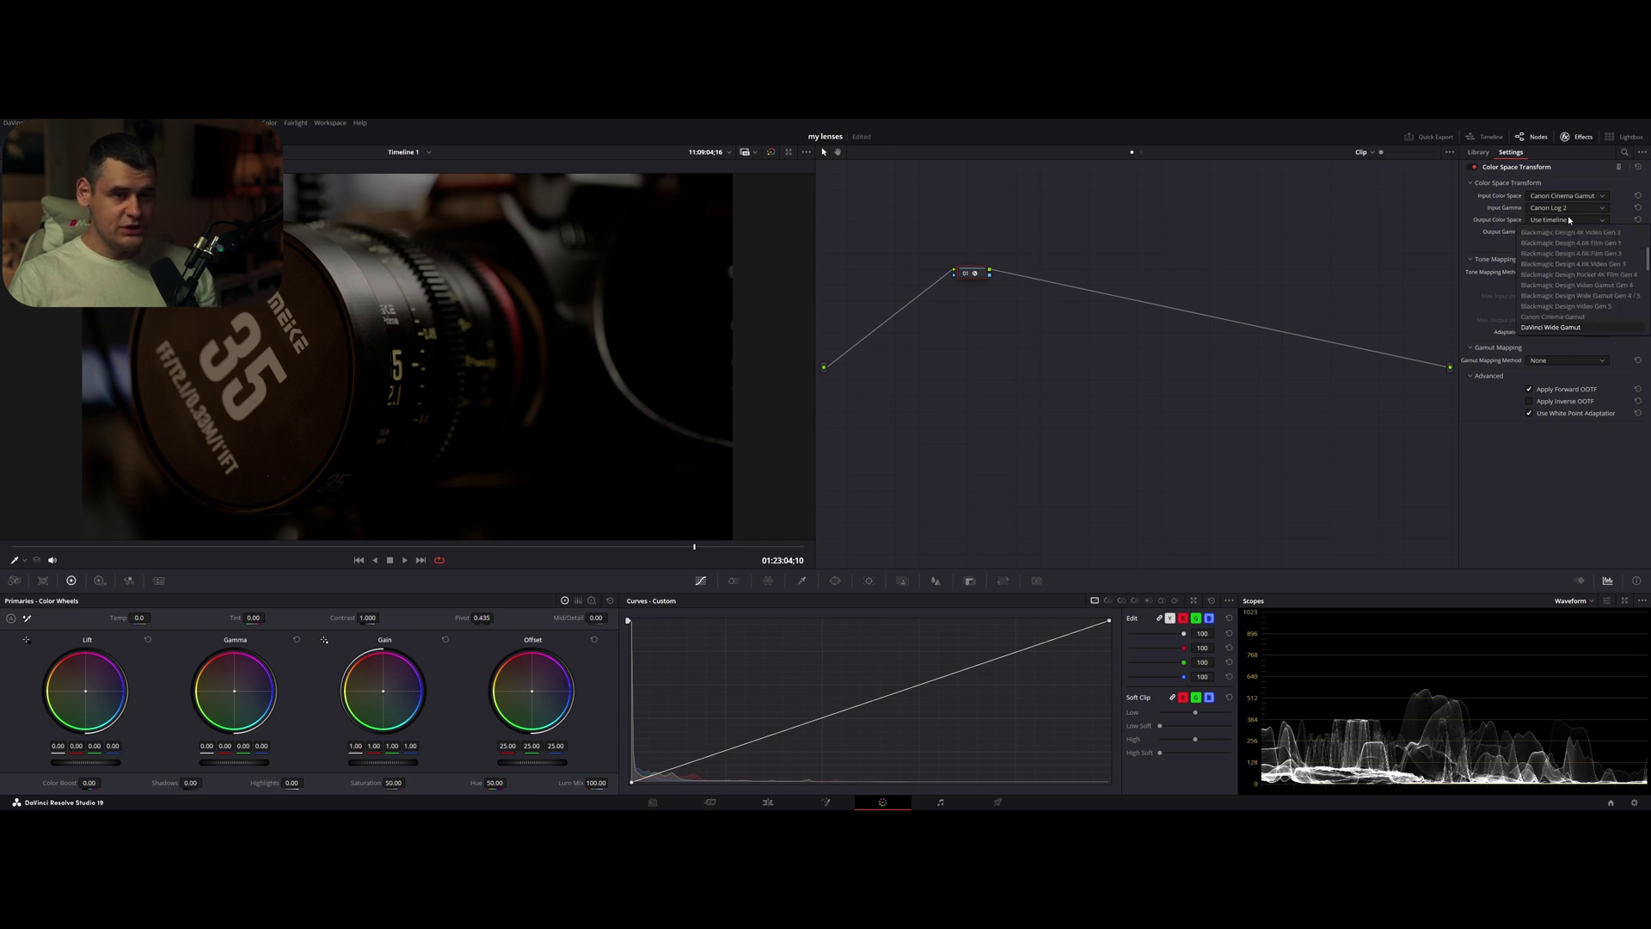
key(Return)
click(1572, 236)
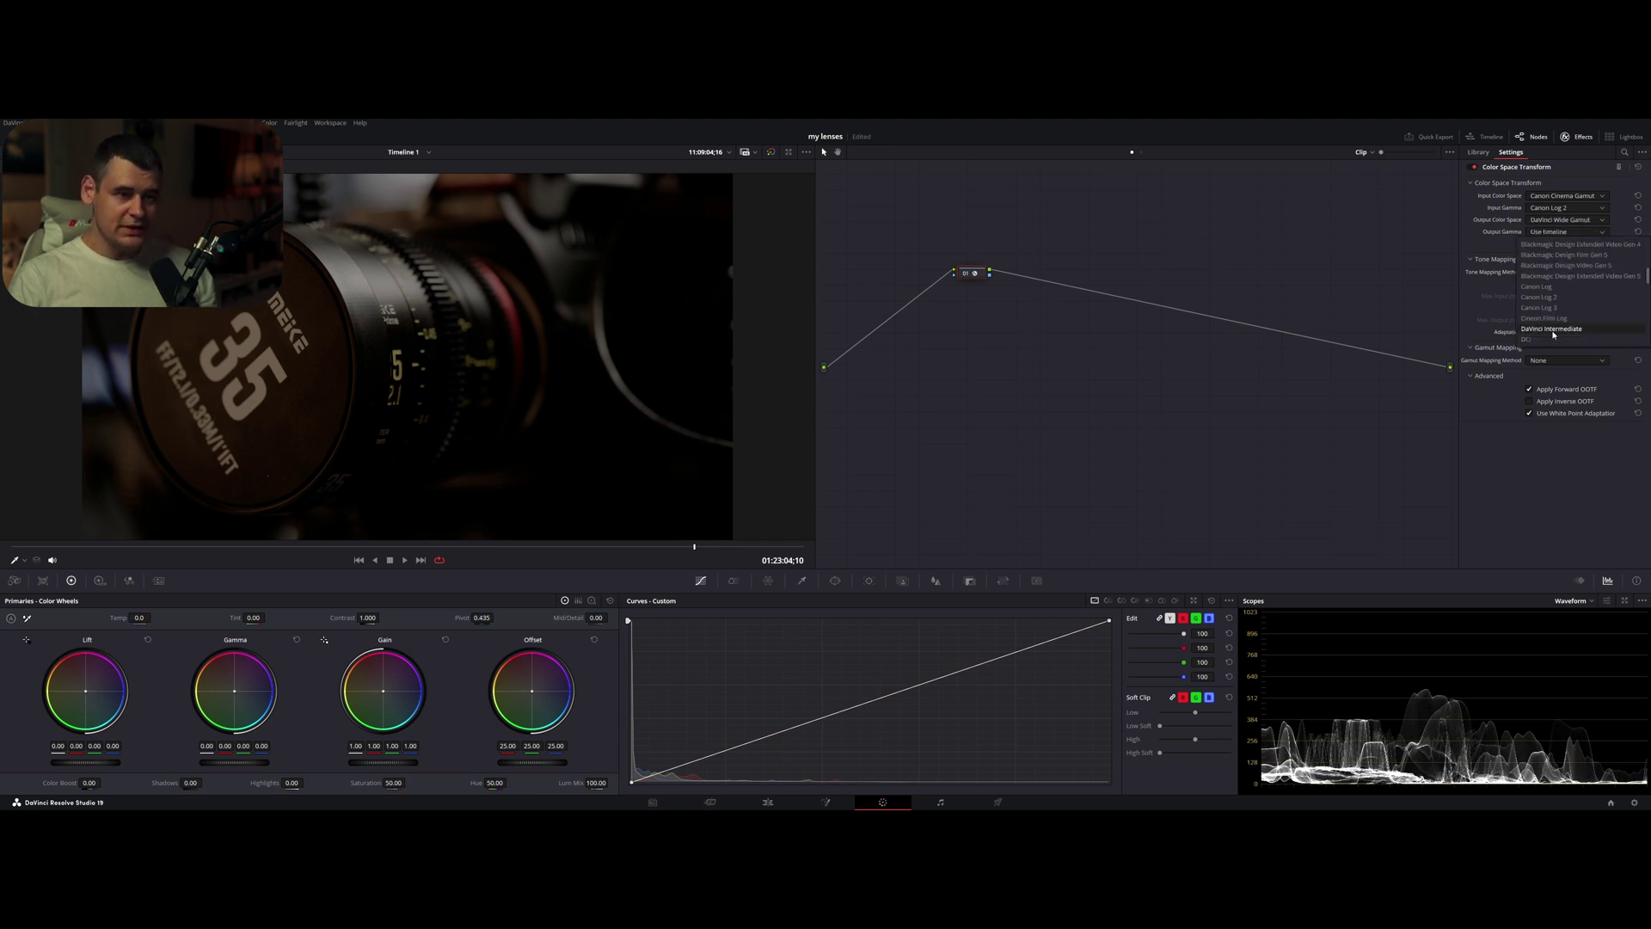
click(1553, 330)
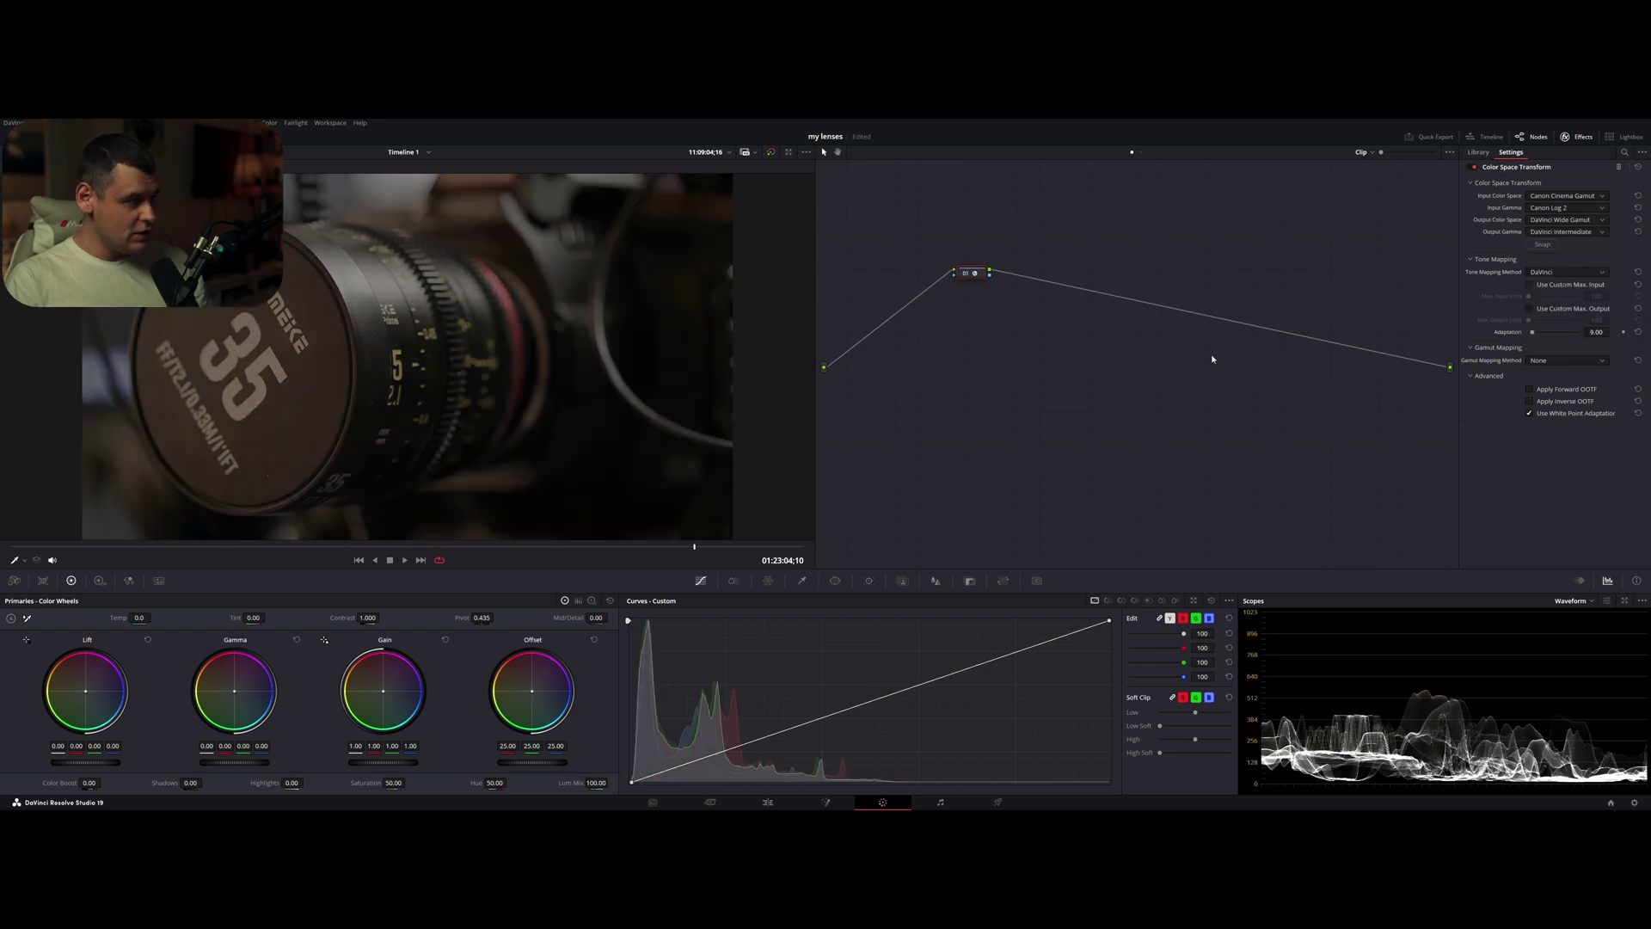
Add a second serial node near the end of the tree, paste the Color Space Transform onto it, and swap its inputs and outputs
key(alt+s)
drag(1019, 273, 1272, 426)
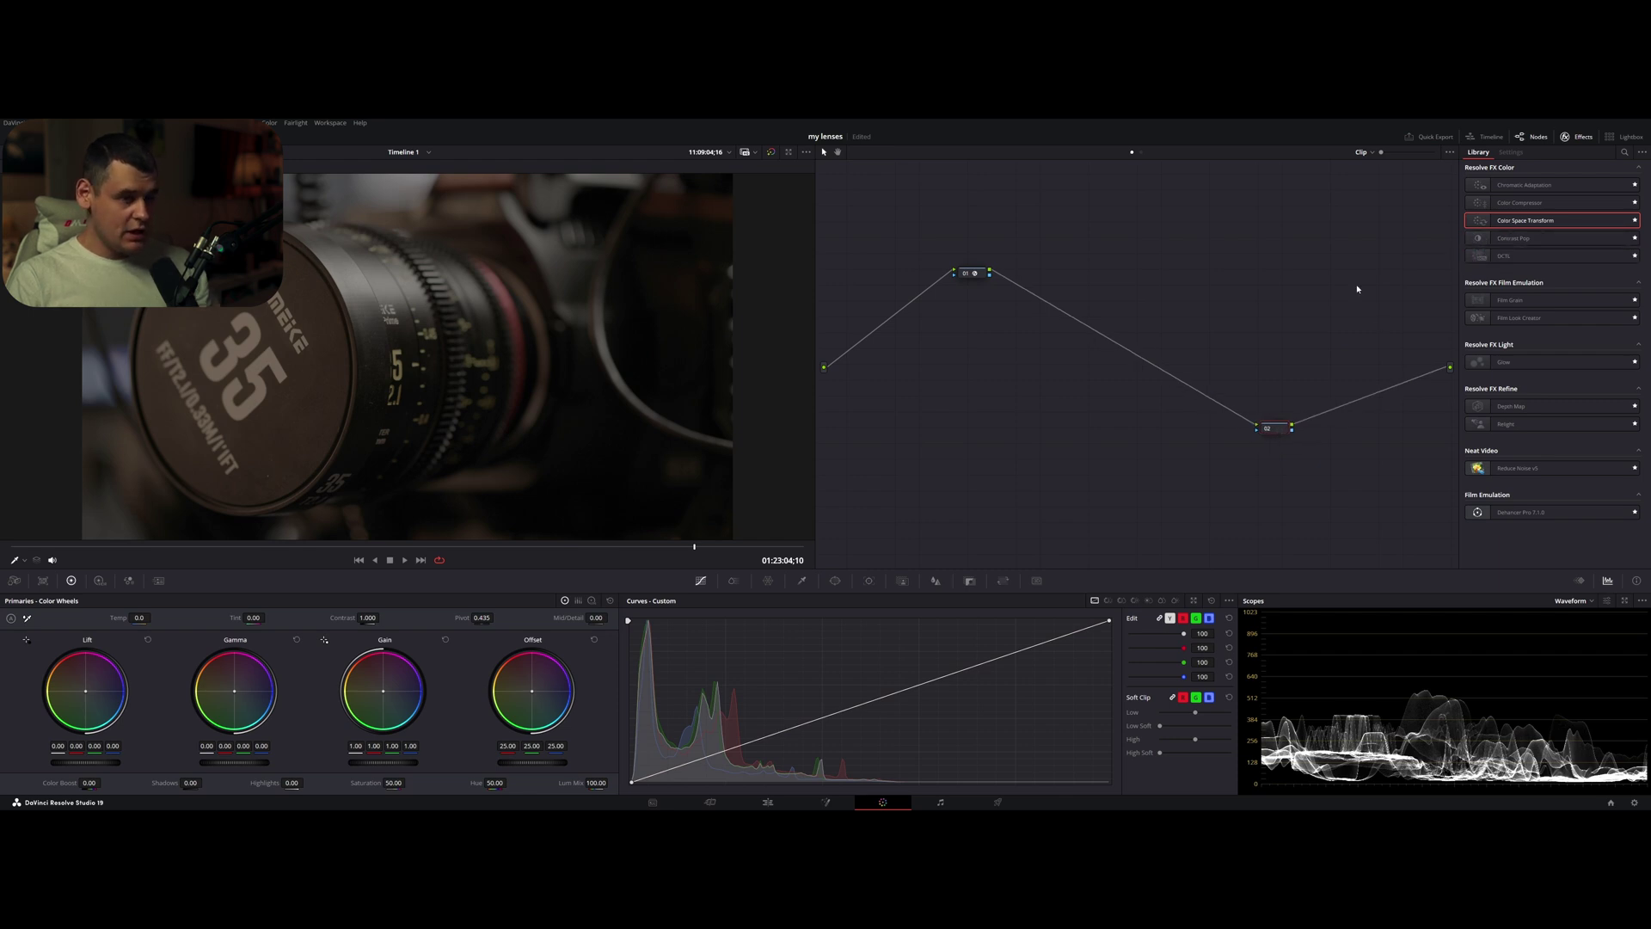
key(ctrl+v)
click(1541, 247)
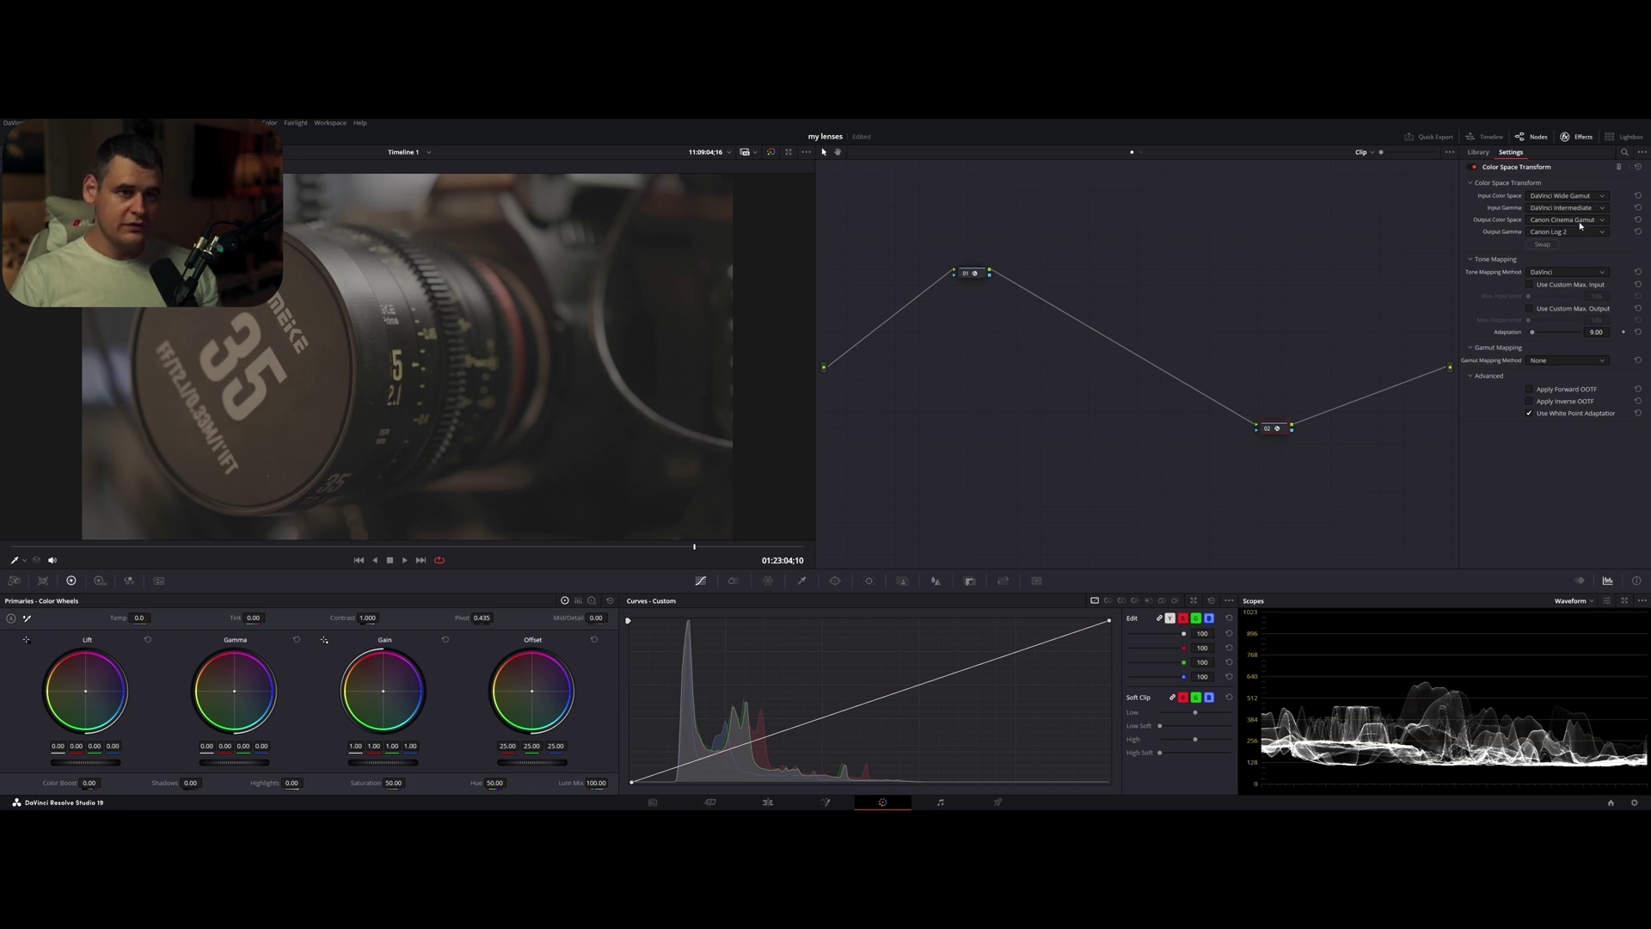
Set the second node's transform to output color space Rec.709 and output gamma Gamma 2.4
click(1579, 221)
key(r)
click(1551, 328)
click(1568, 230)
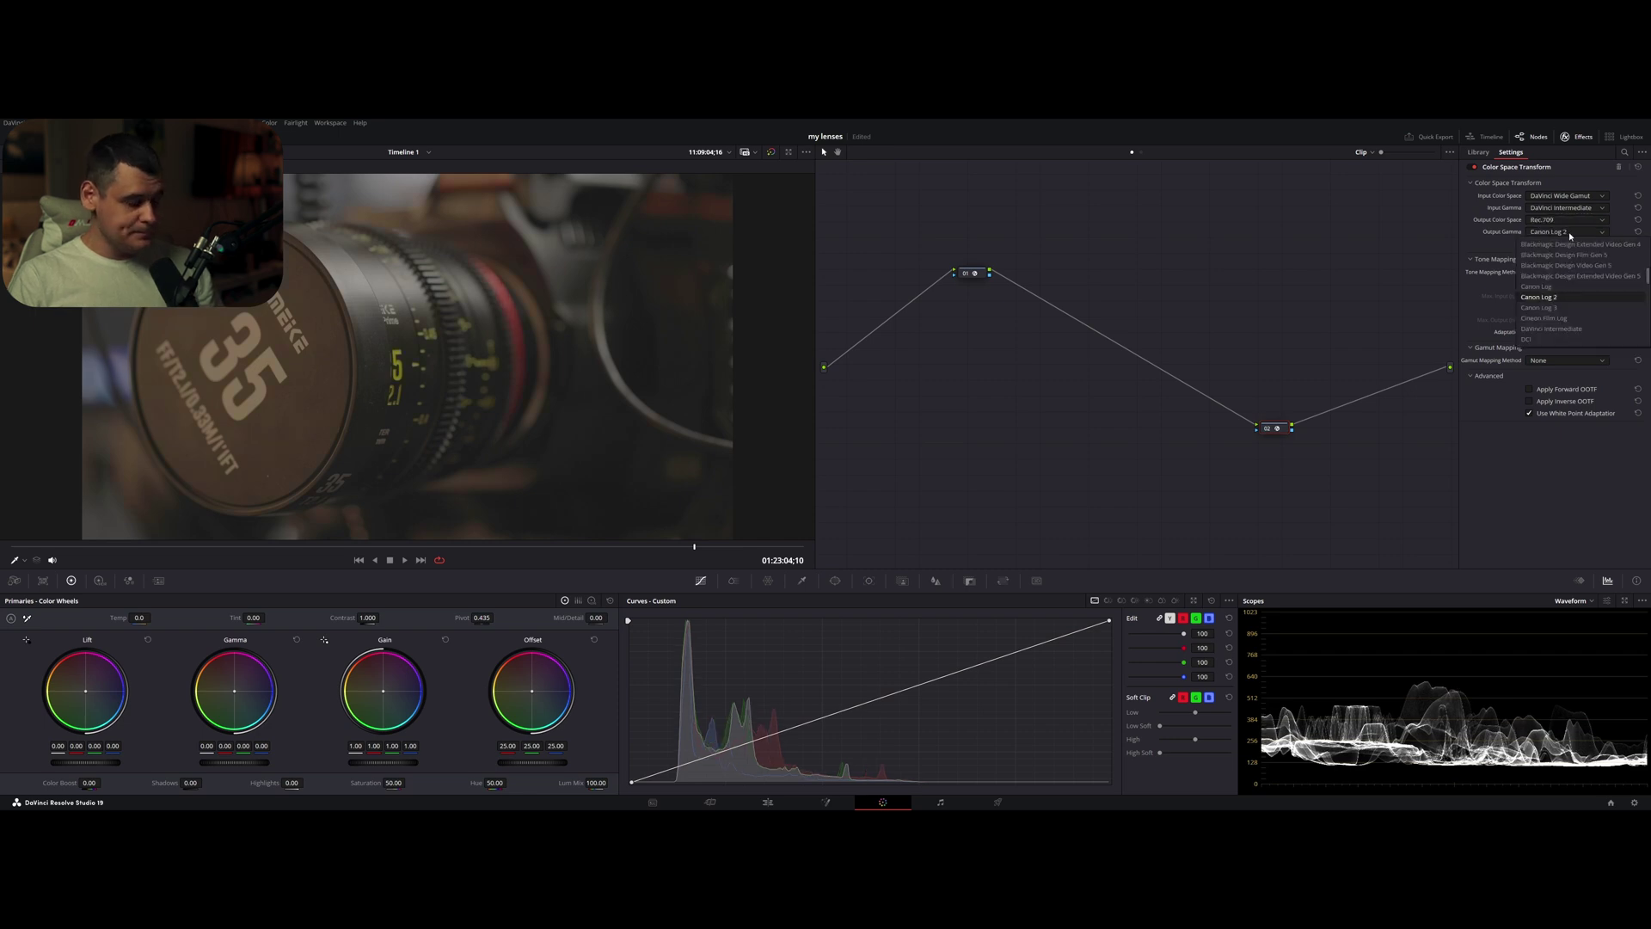
scroll(1552, 284, down, 2)
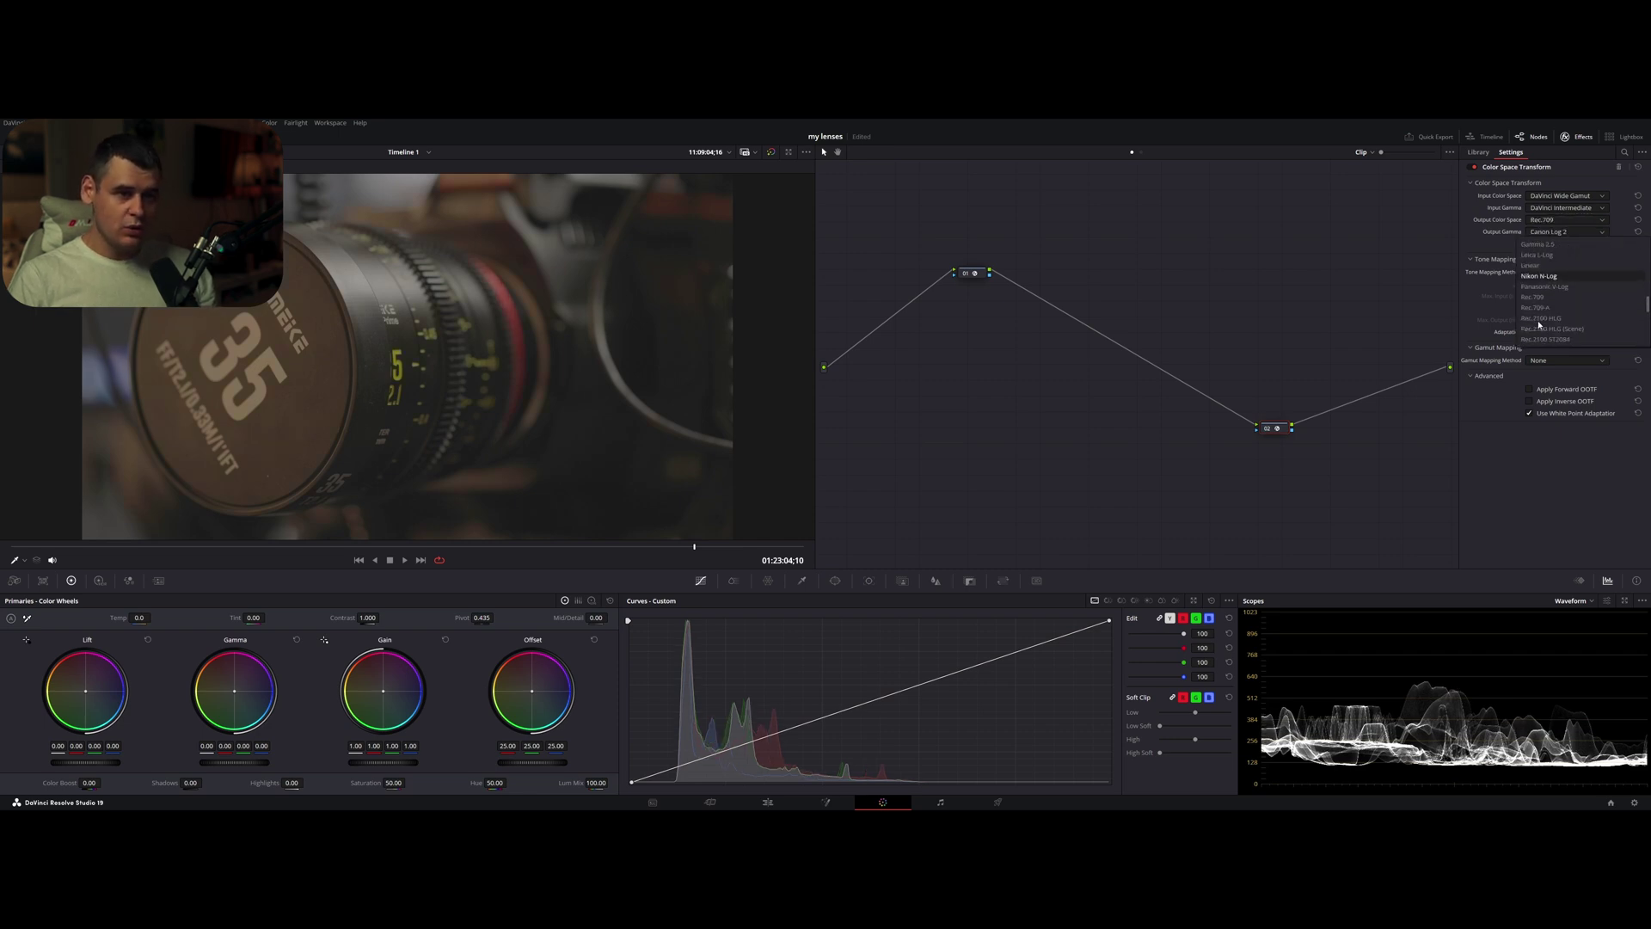
click(1548, 256)
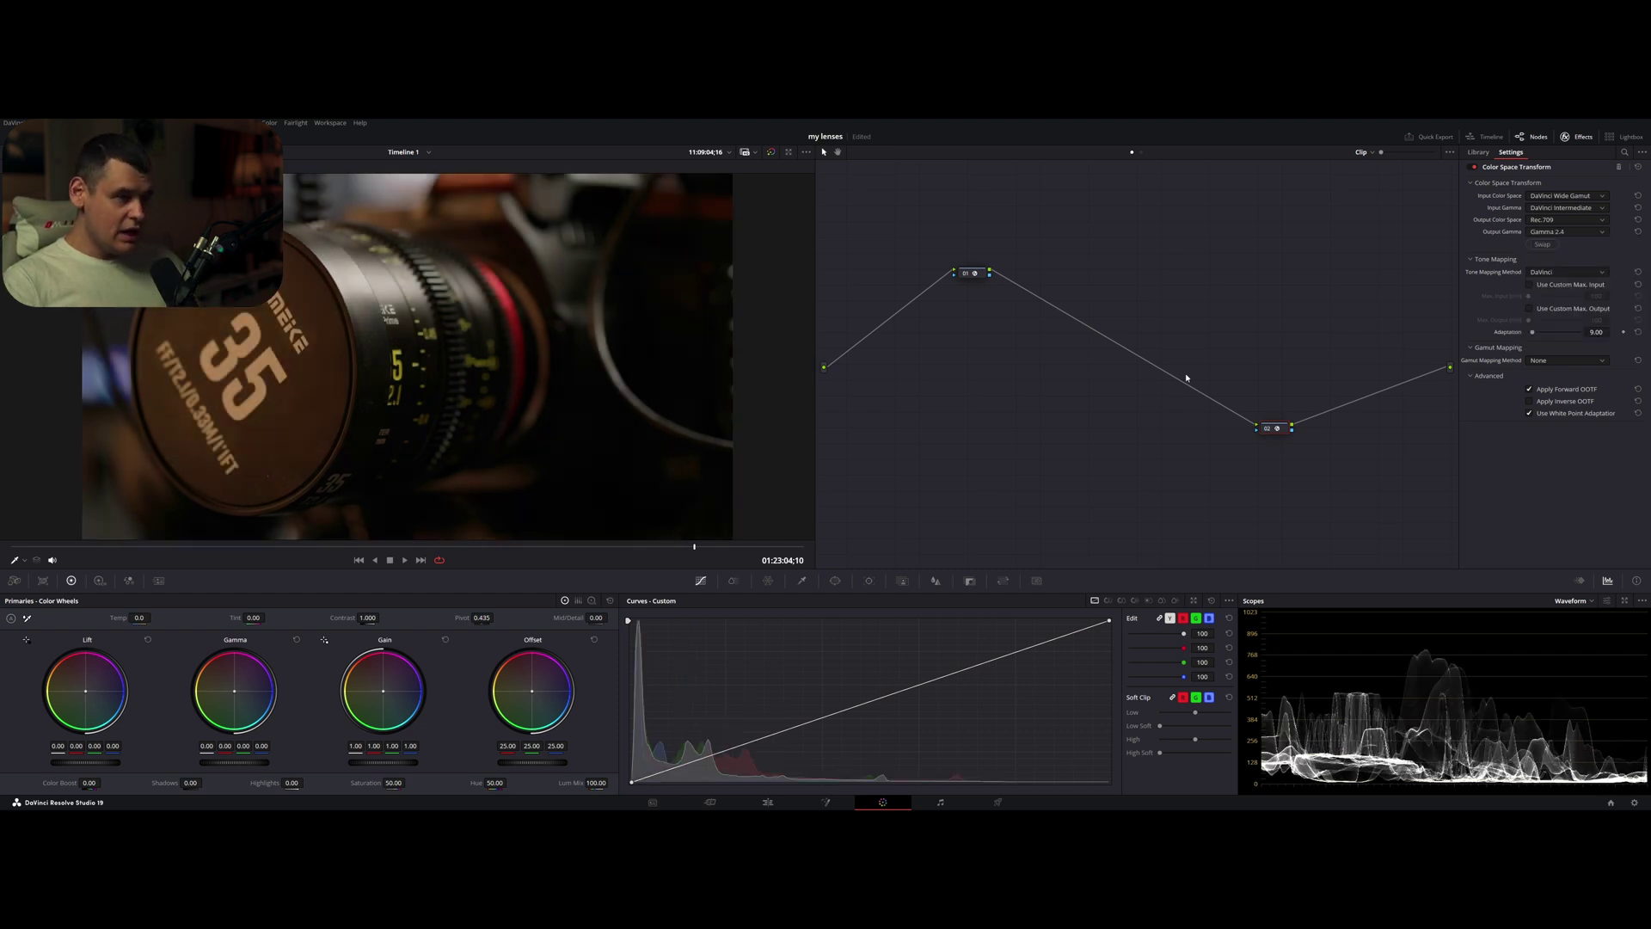
Hide the effects panel, add a serial node after the first transform node, and place it below, between the two transform nodes
click(1571, 137)
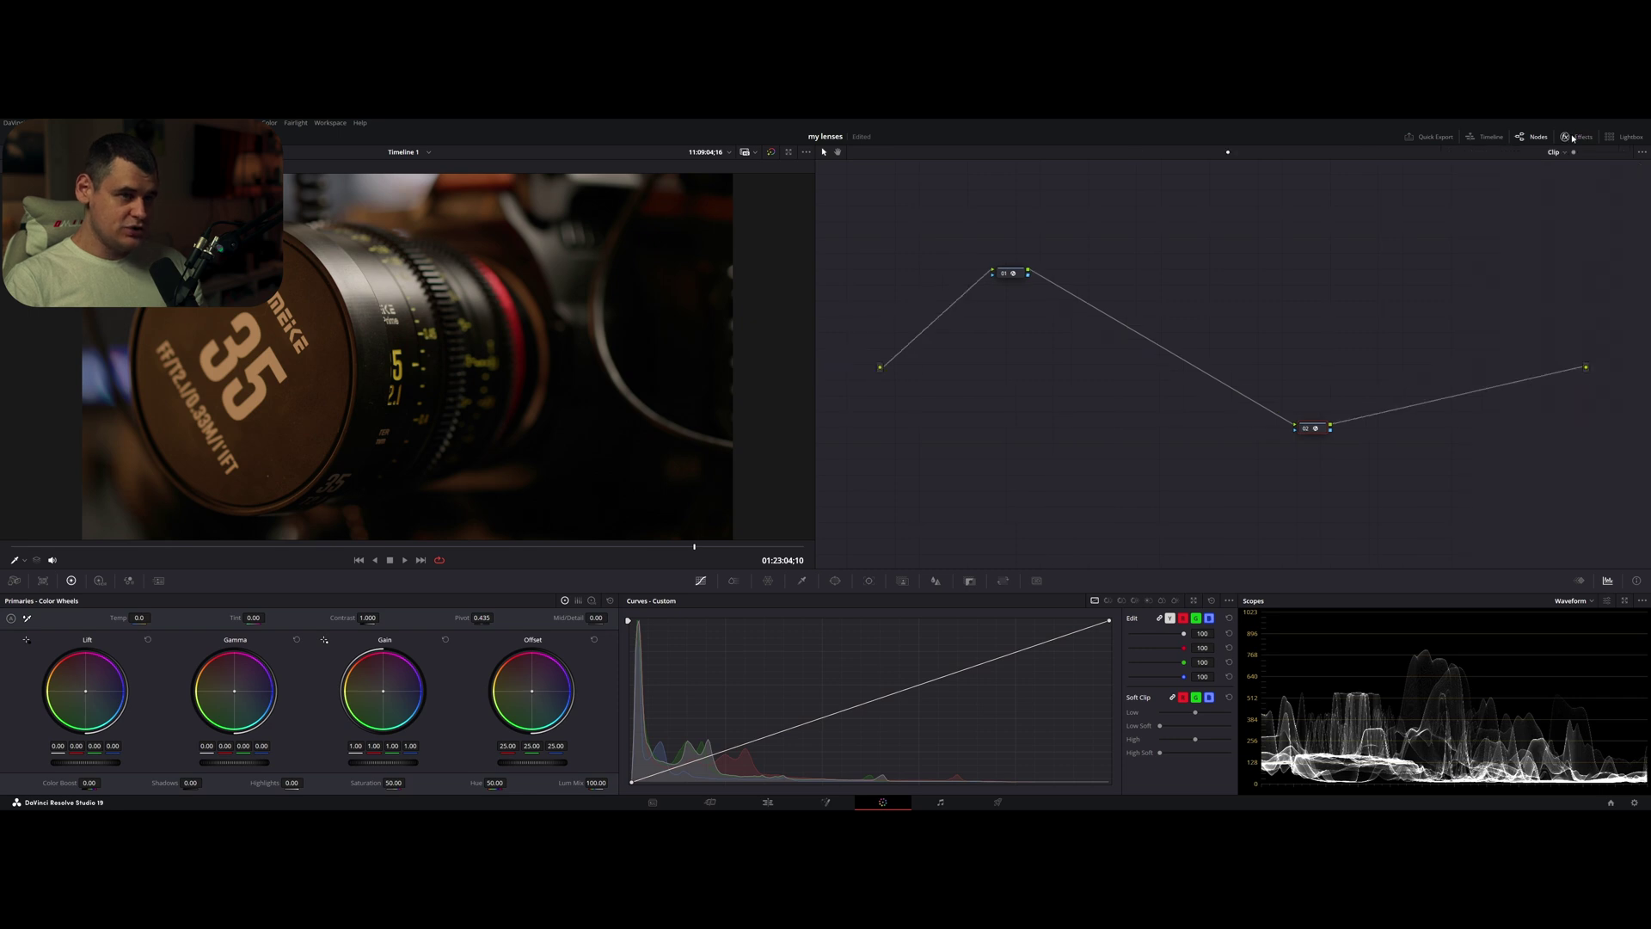
click(1015, 275)
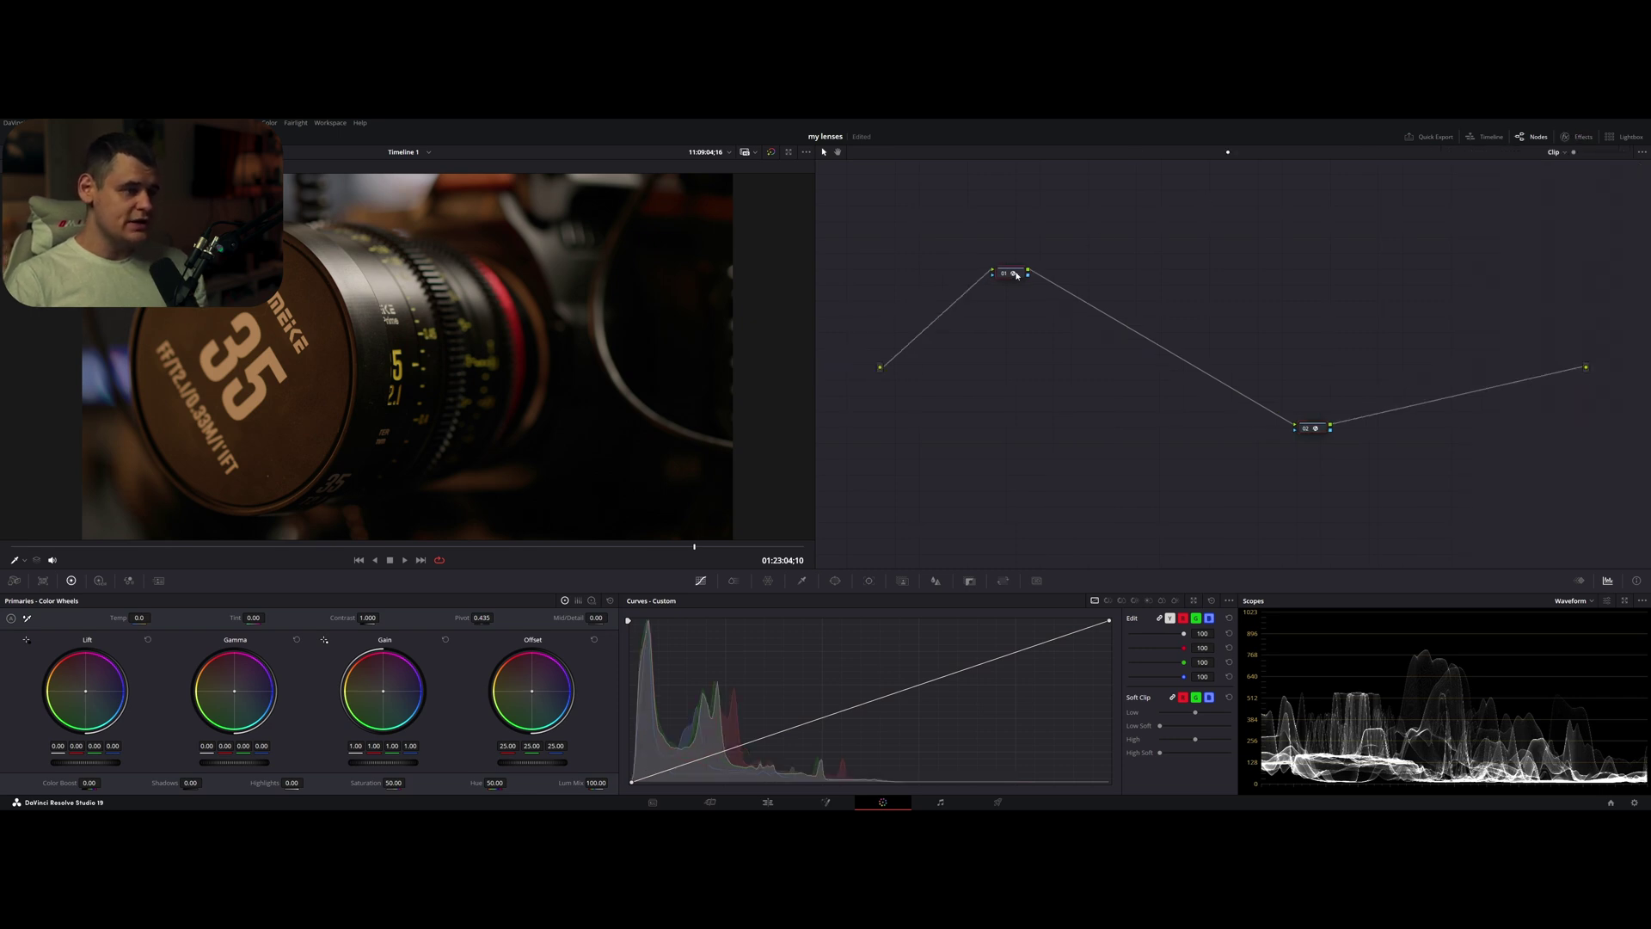
key(alt+s)
drag(1064, 276, 954, 433)
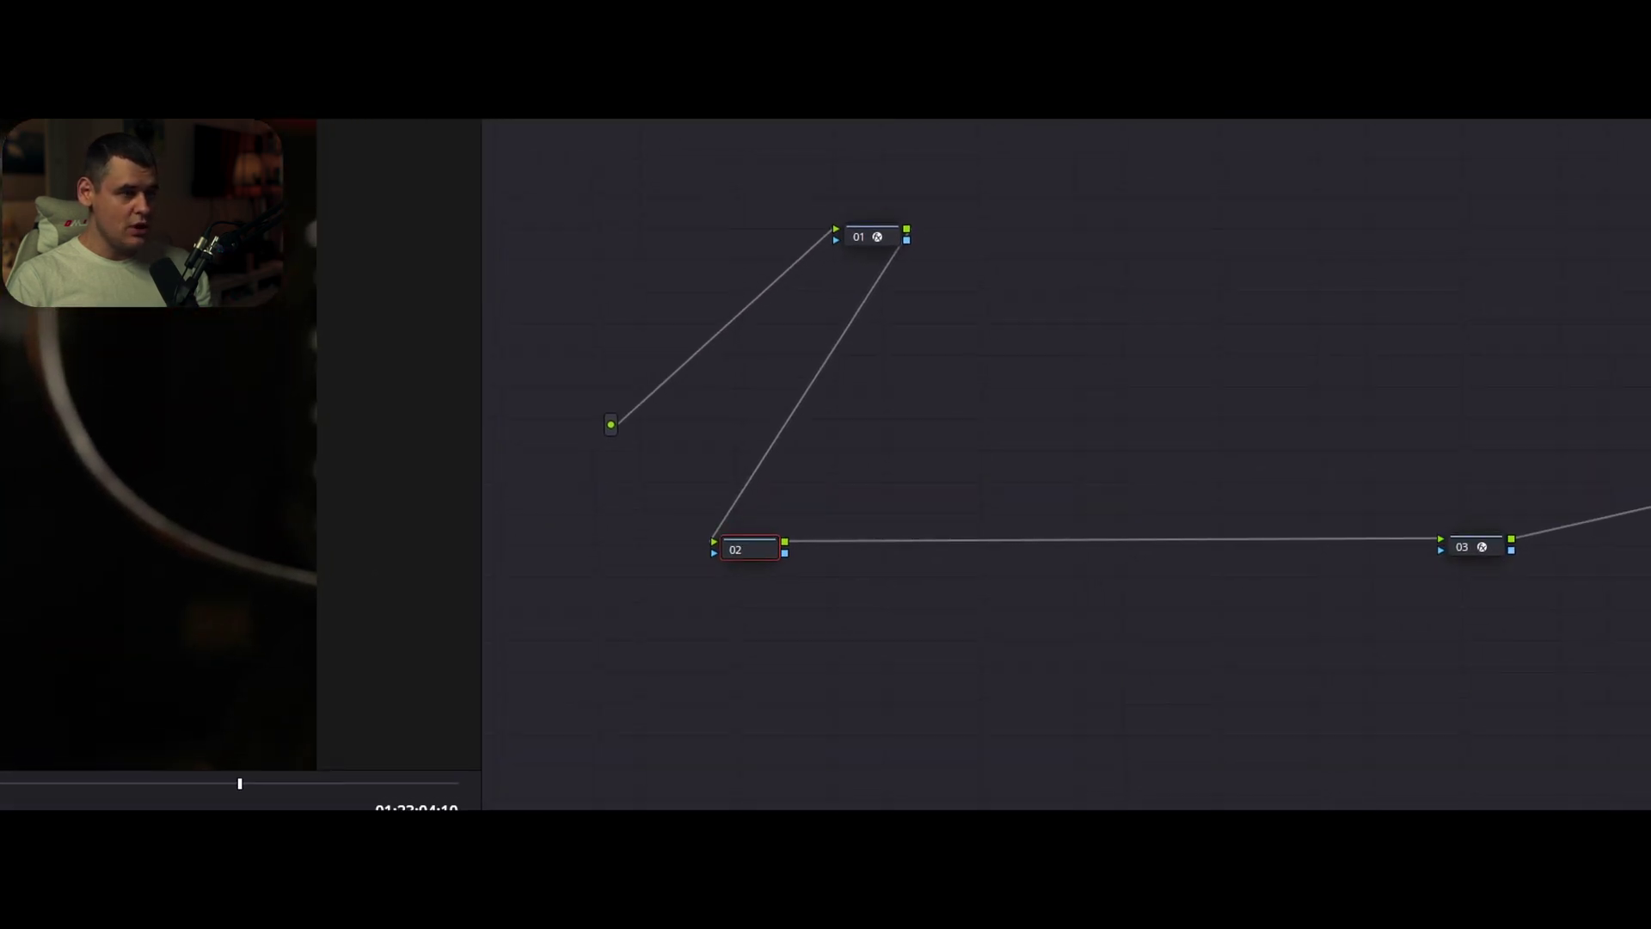
mouse_move(973, 166)
mouse_down()
mouse_move(776, 226)
mouse_move(744, 289)
mouse_move(640, 372)
mouse_move(682, 369)
mouse_move(621, 489)
mouse_move(660, 619)
mouse_move(1006, 638)
mouse_move(1575, 550)
mouse_move(1424, 314)
mouse_move(1065, 159)
mouse_move(925, 164)
mouse_up()
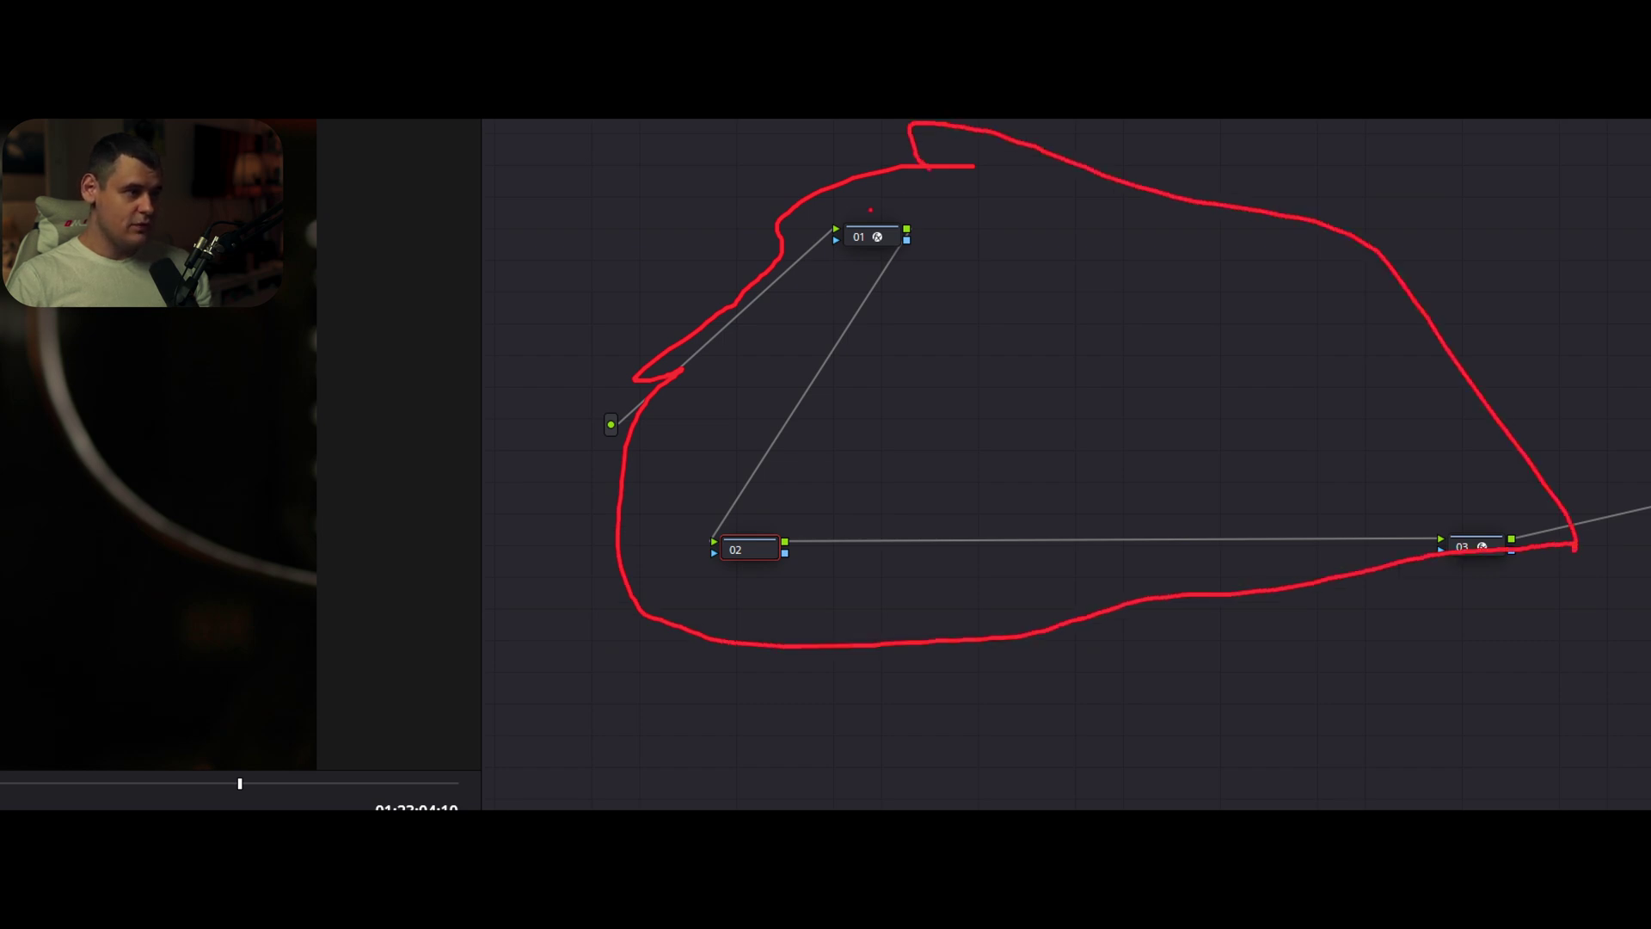
mouse_move(869, 243)
mouse_down()
mouse_move(1007, 235)
mouse_move(969, 221)
mouse_move(1006, 234)
mouse_move(973, 243)
mouse_up()
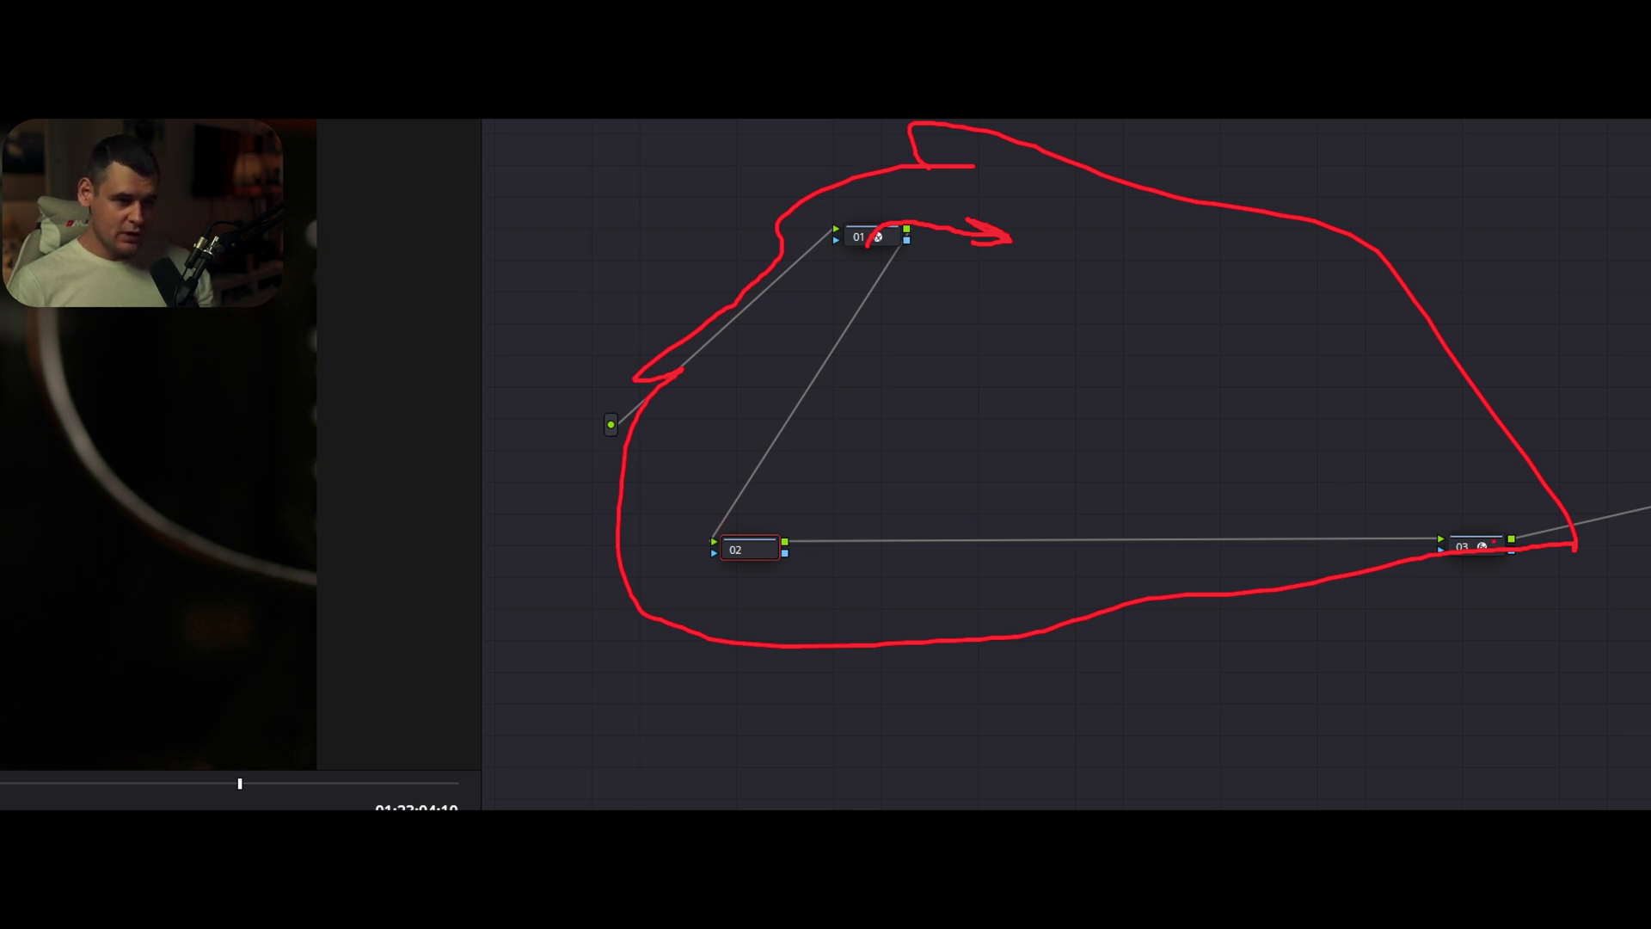
mouse_move(1501, 546)
mouse_down()
mouse_move(1542, 567)
mouse_move(1529, 554)
mouse_move(1560, 607)
mouse_move(1522, 595)
mouse_move(1568, 672)
mouse_up()
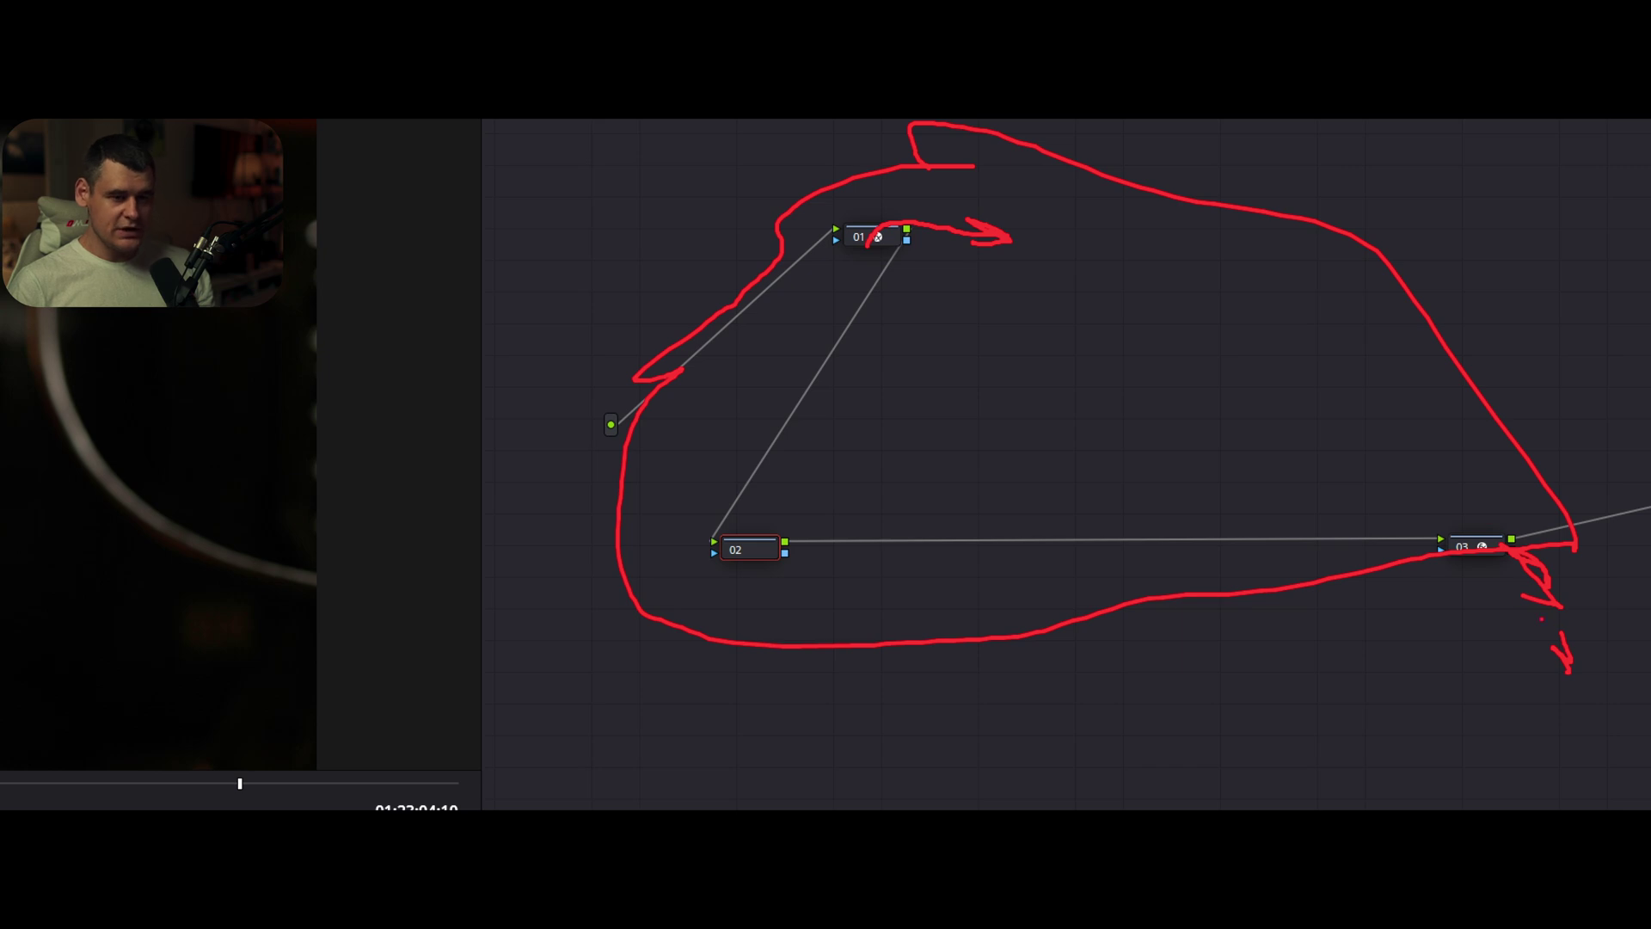
mouse_move(1504, 520)
mouse_down()
mouse_move(1458, 522)
mouse_move(1438, 549)
mouse_up()
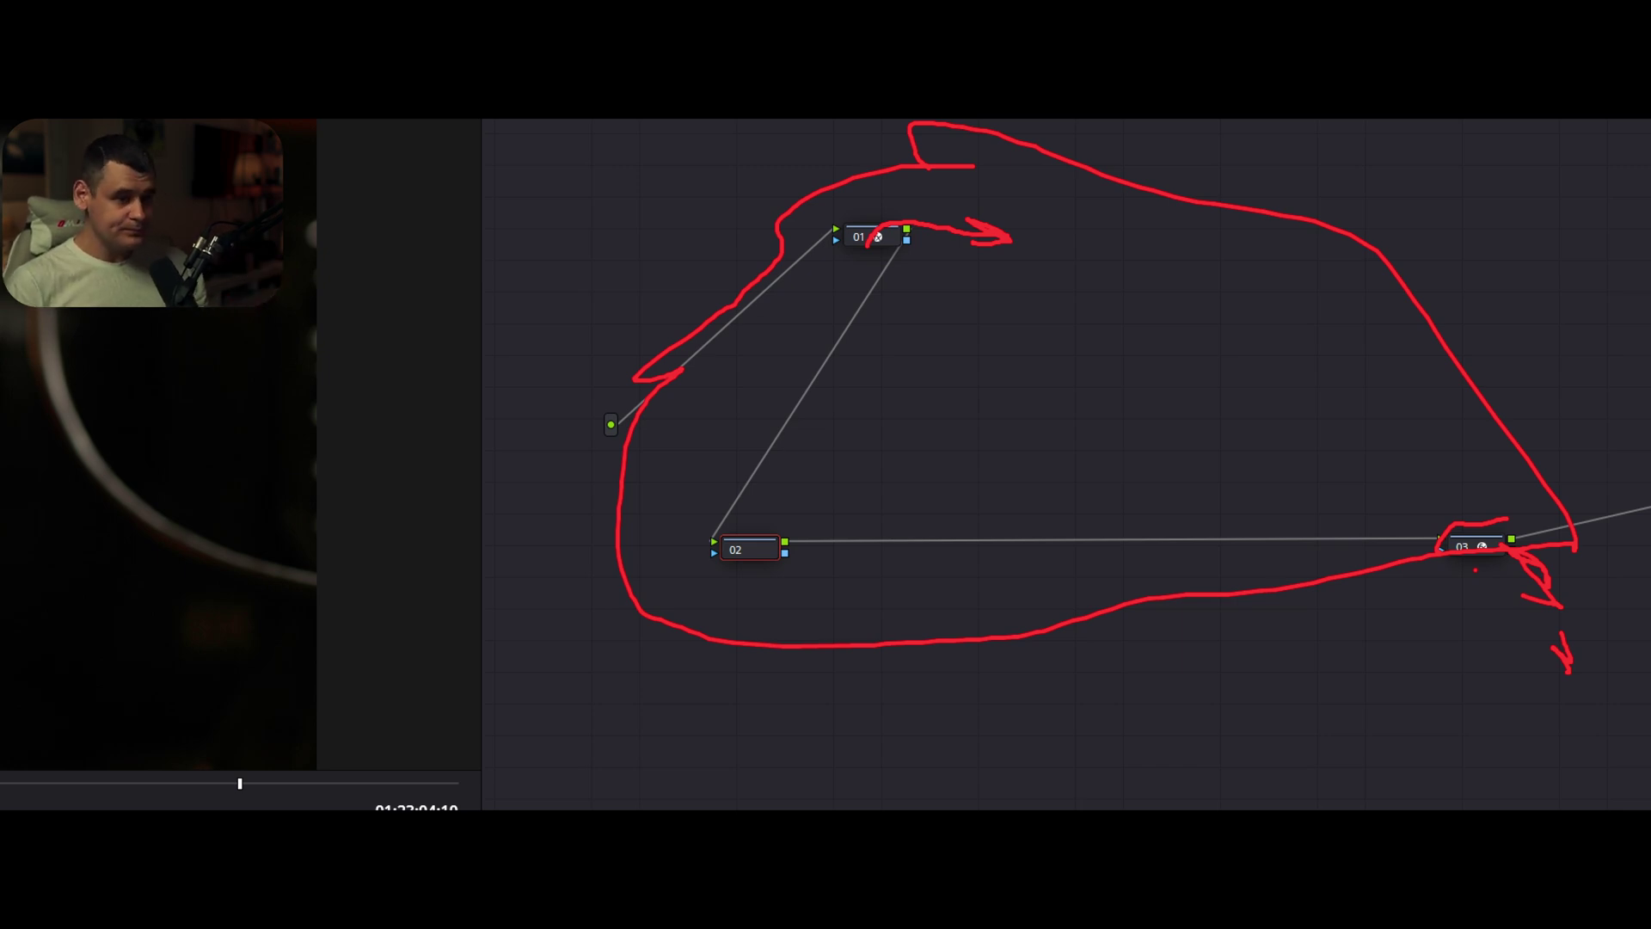
mouse_move(1089, 409)
mouse_down()
mouse_move(1071, 571)
mouse_move(1236, 498)
mouse_move(1016, 337)
mouse_move(940, 651)
mouse_move(1156, 592)
mouse_move(1079, 341)
mouse_move(961, 606)
mouse_move(1124, 593)
mouse_up()
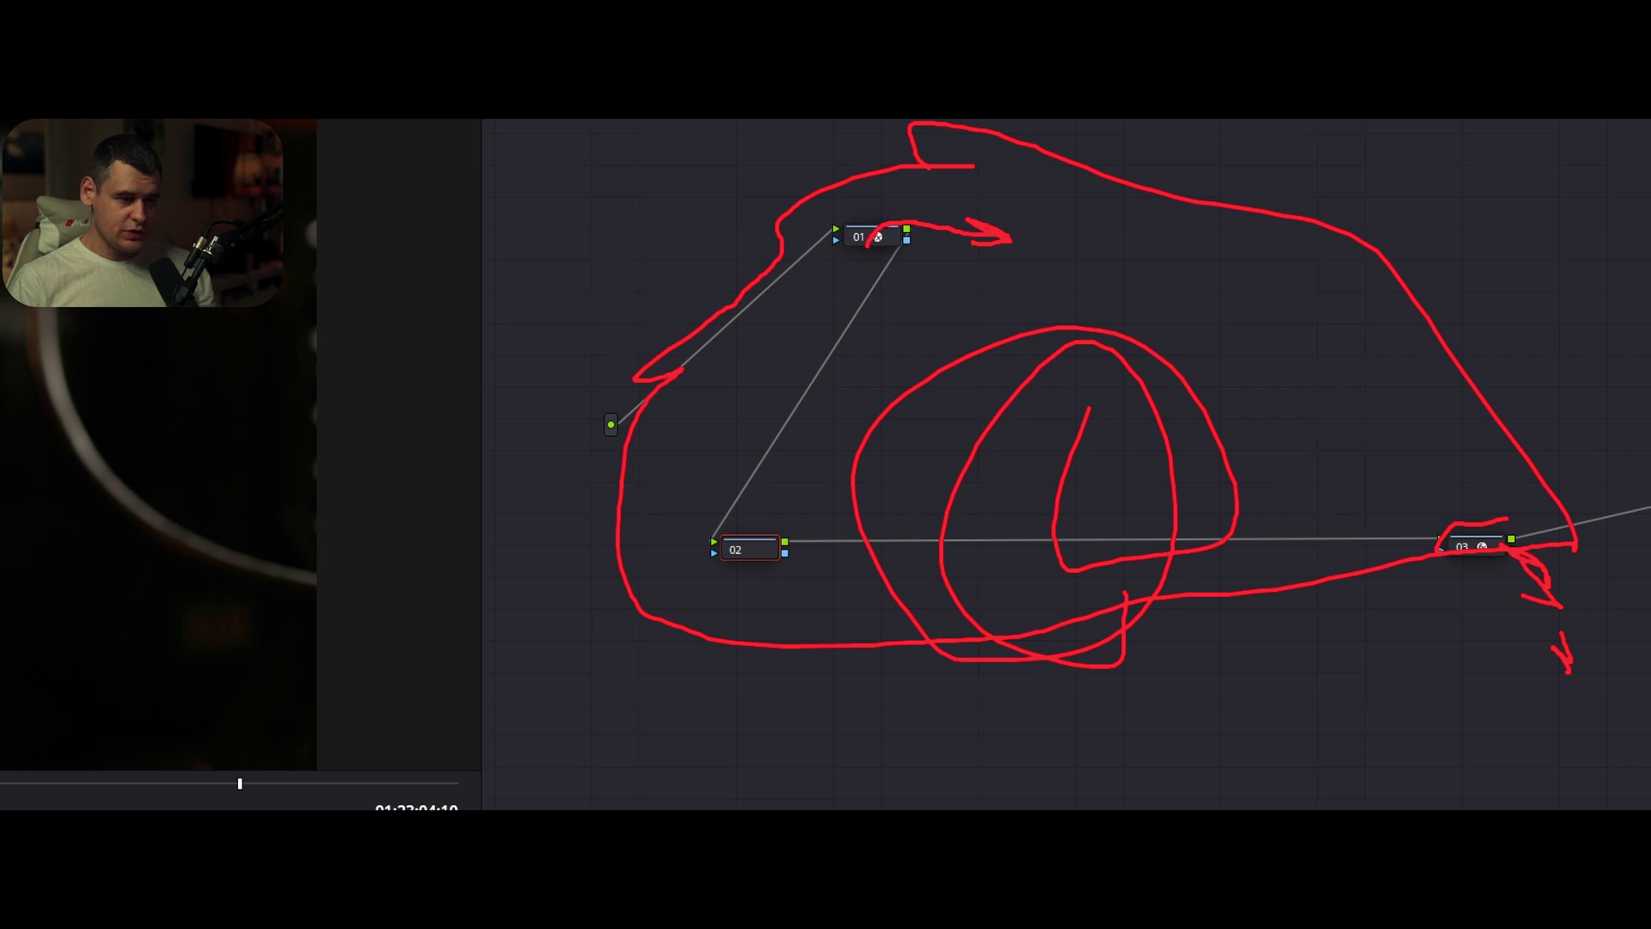
key(Escape)
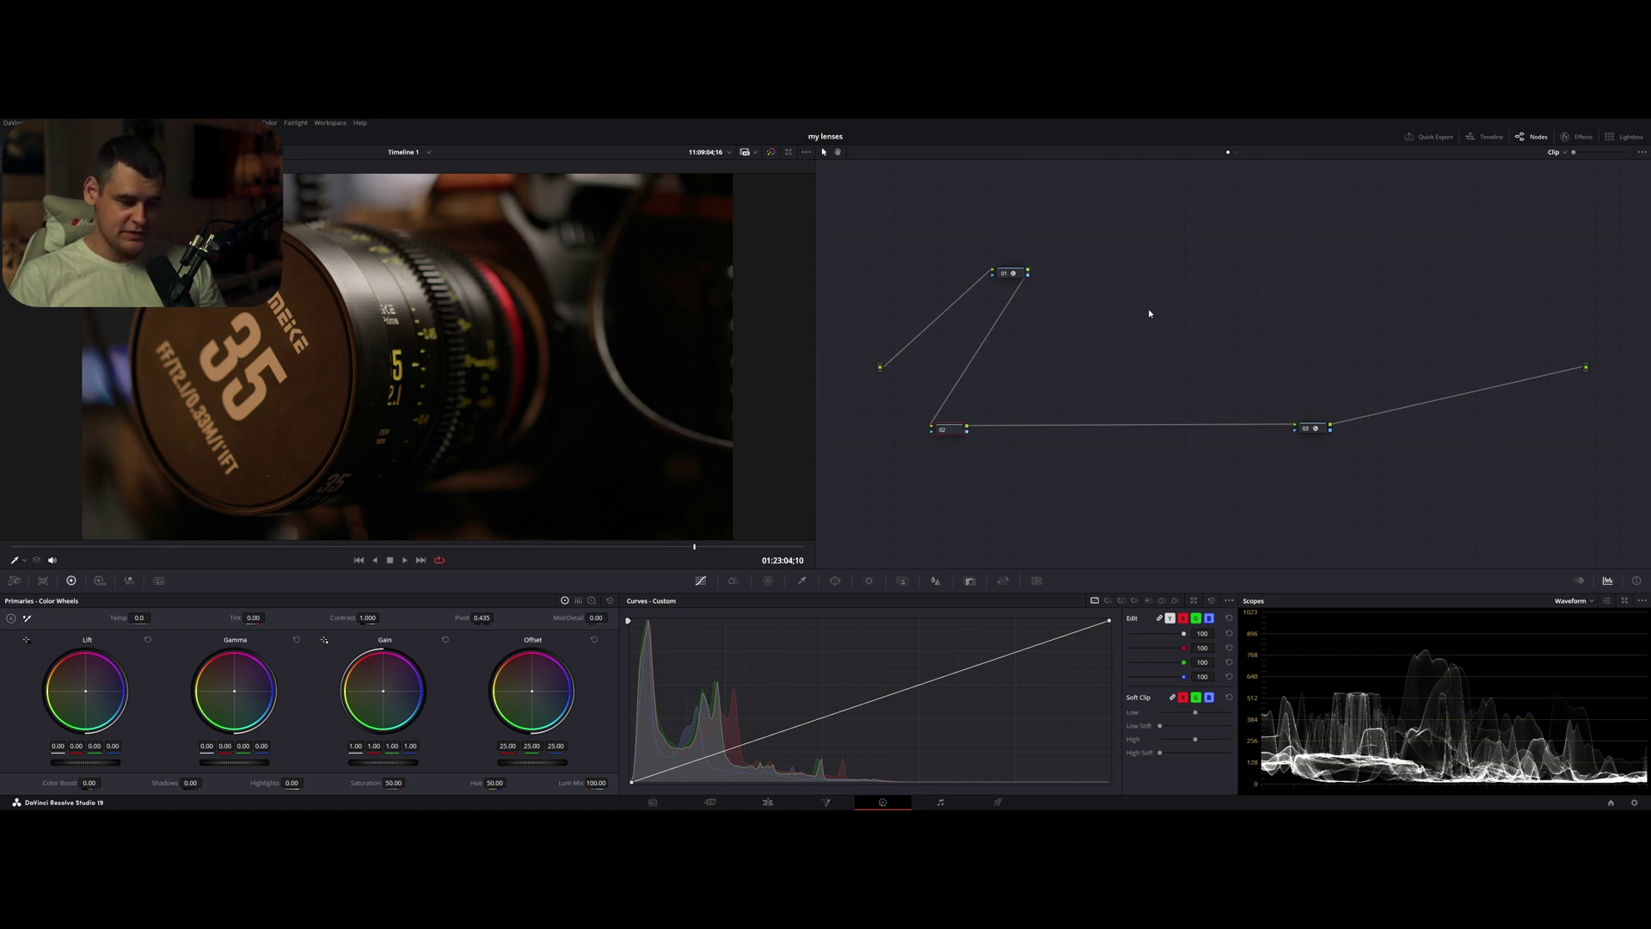
Delete all the nodes in the clip's node tree and add one empty serial node
drag(877, 224, 1380, 486)
key(Delete)
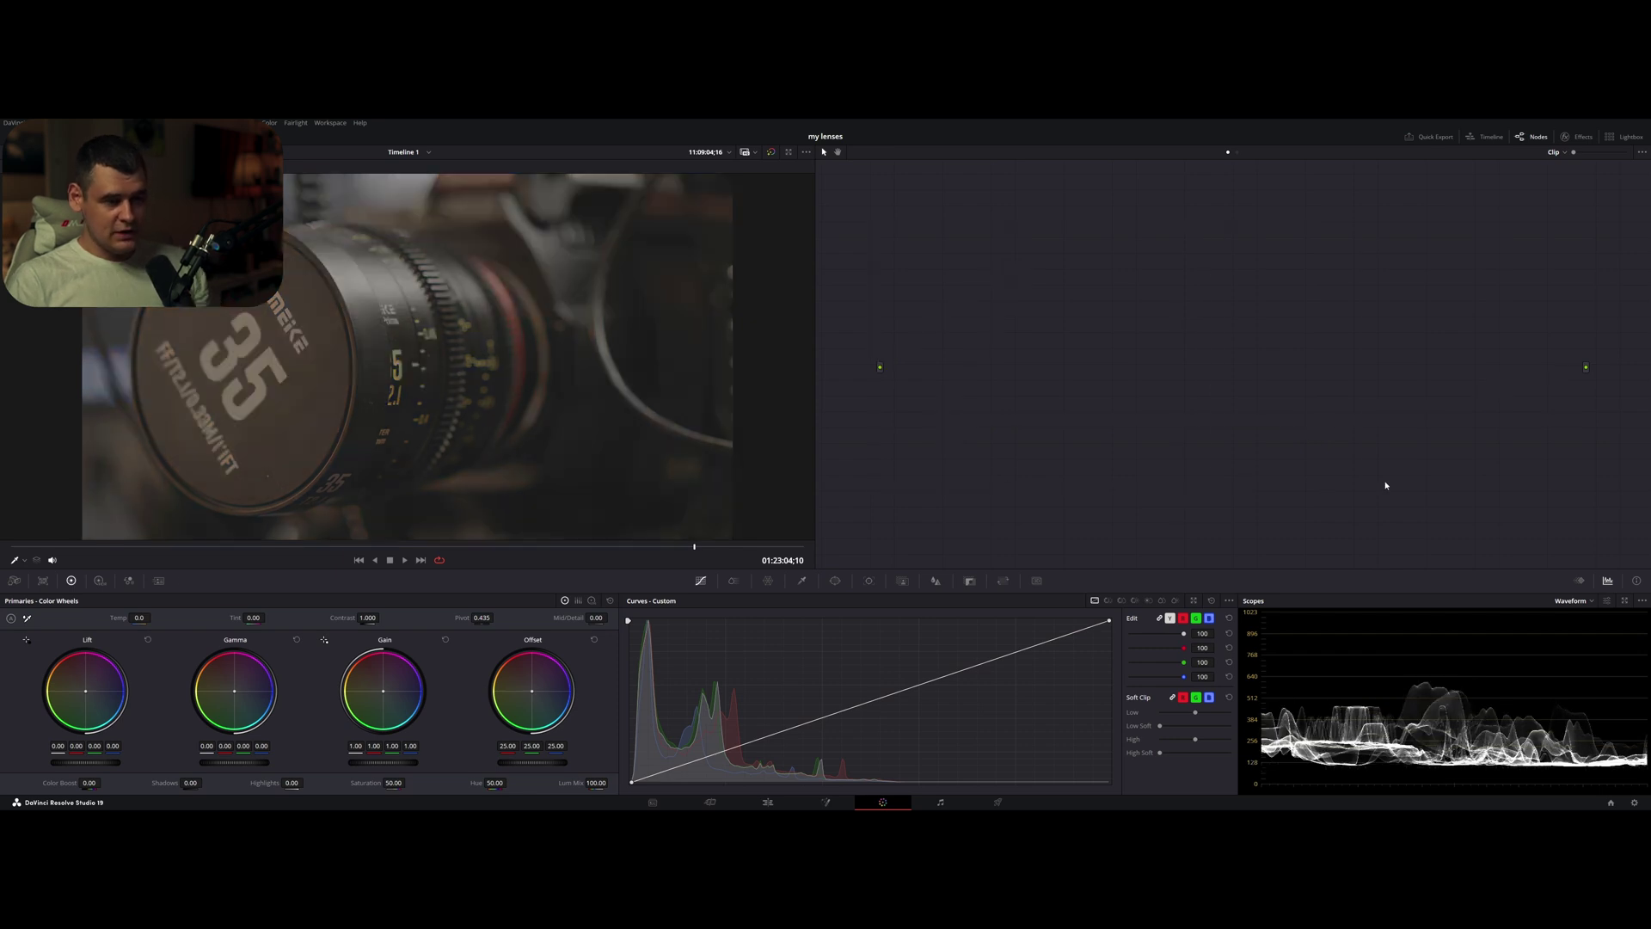
key(alt+s)
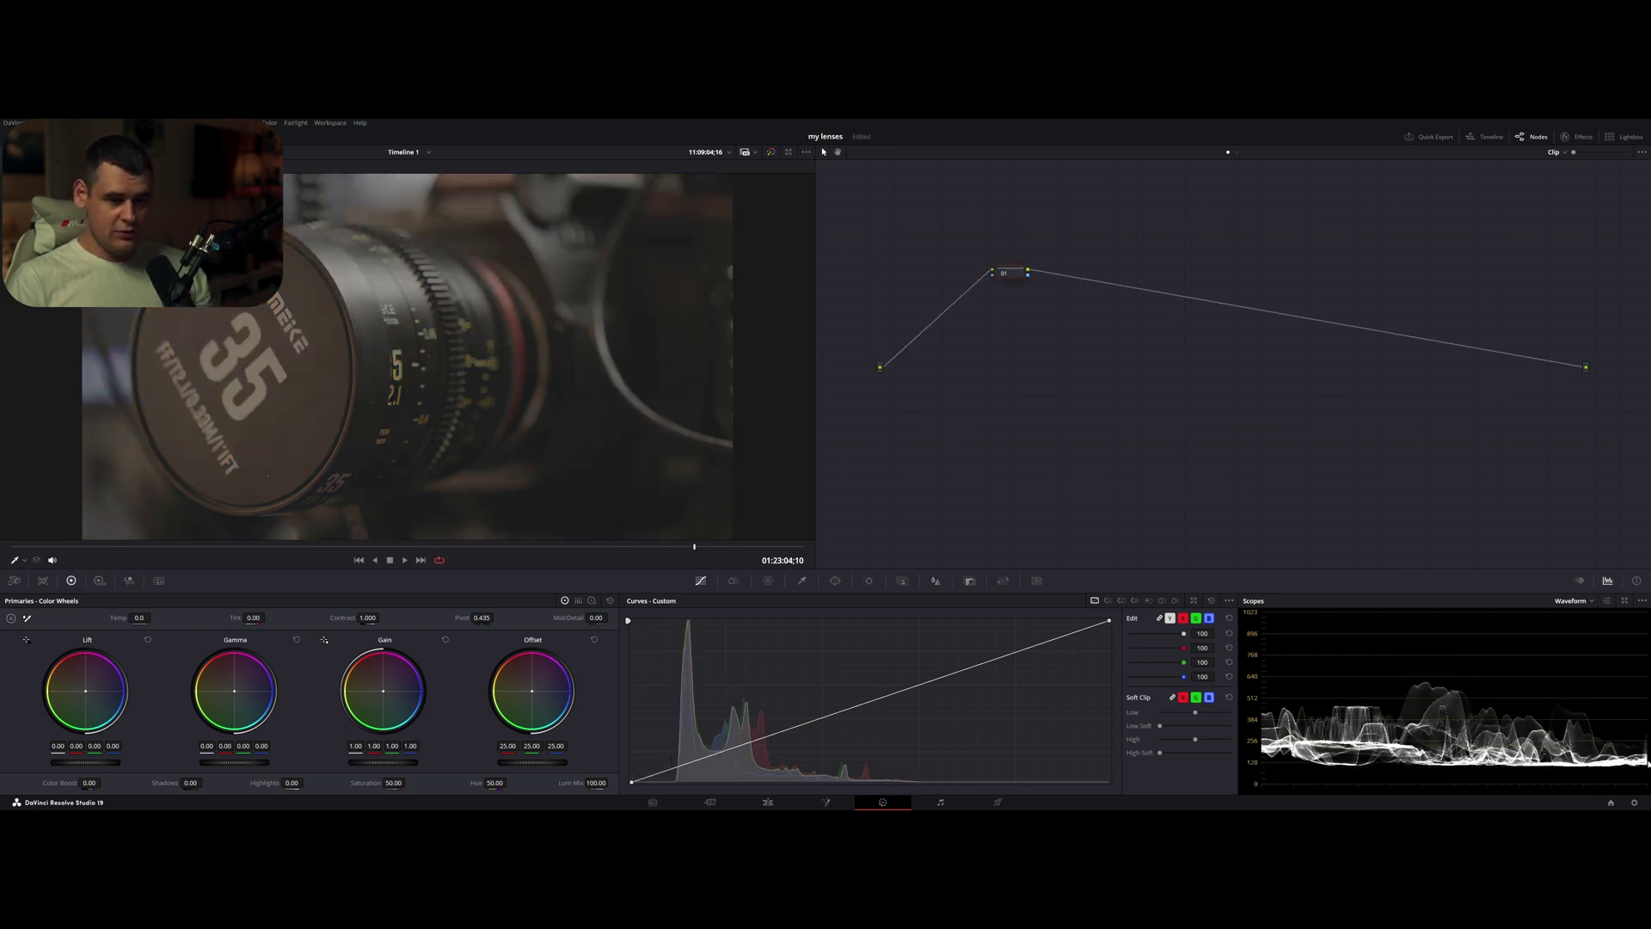
Set the project's color science to DaVinci YRGB Color Managed and save the project settings
click(1635, 798)
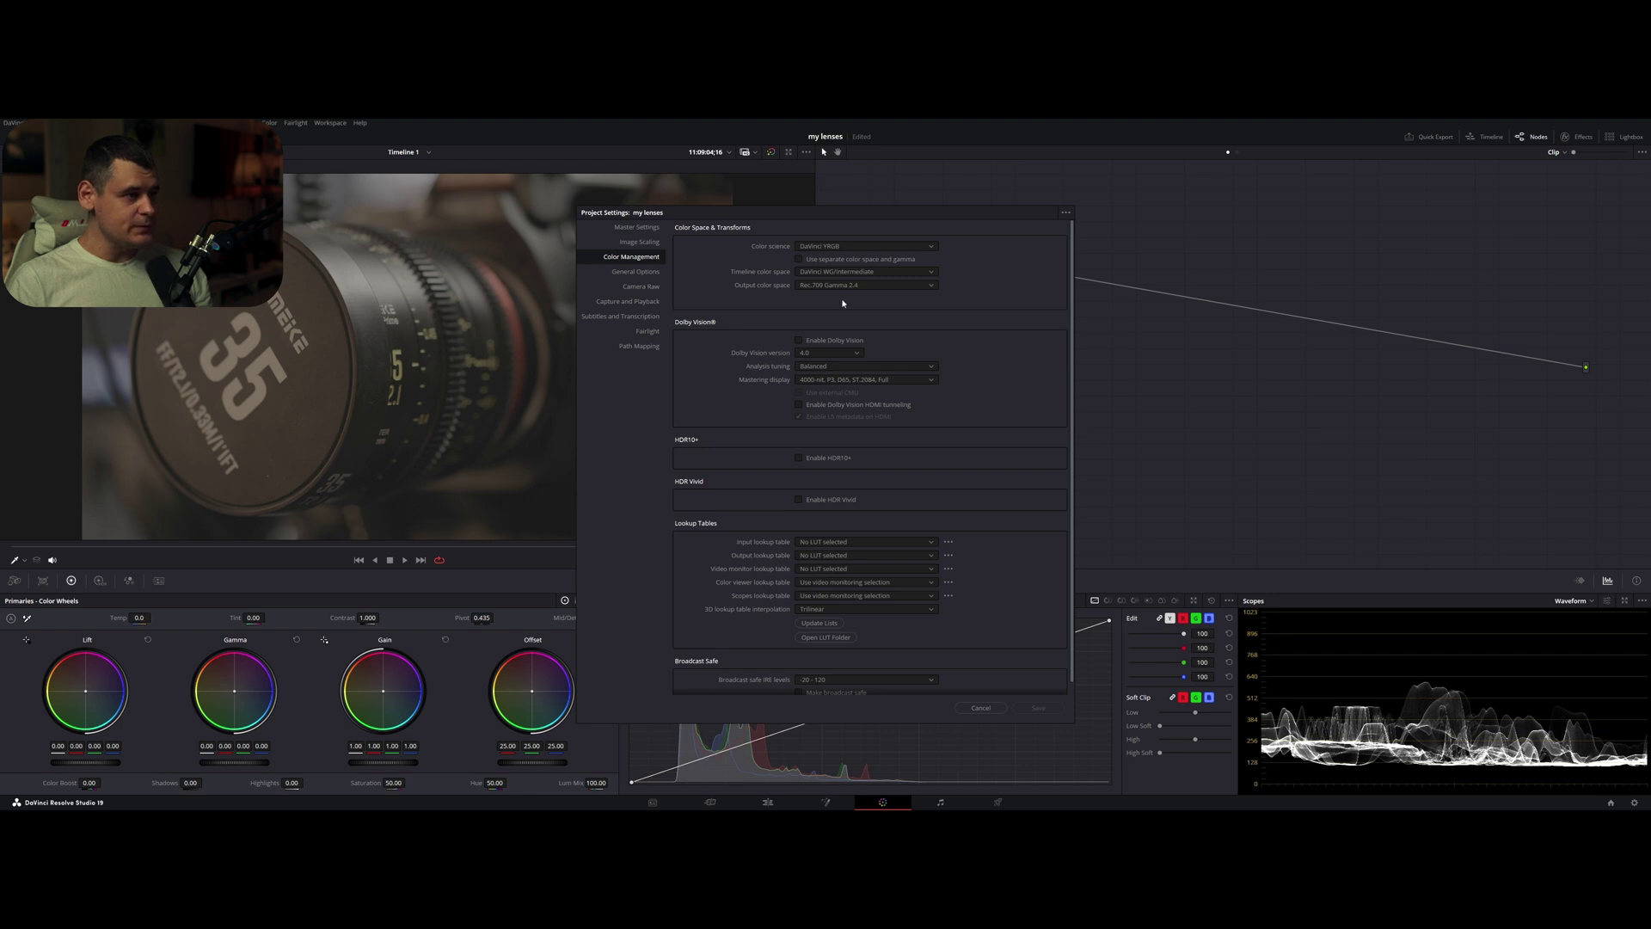
click(826, 247)
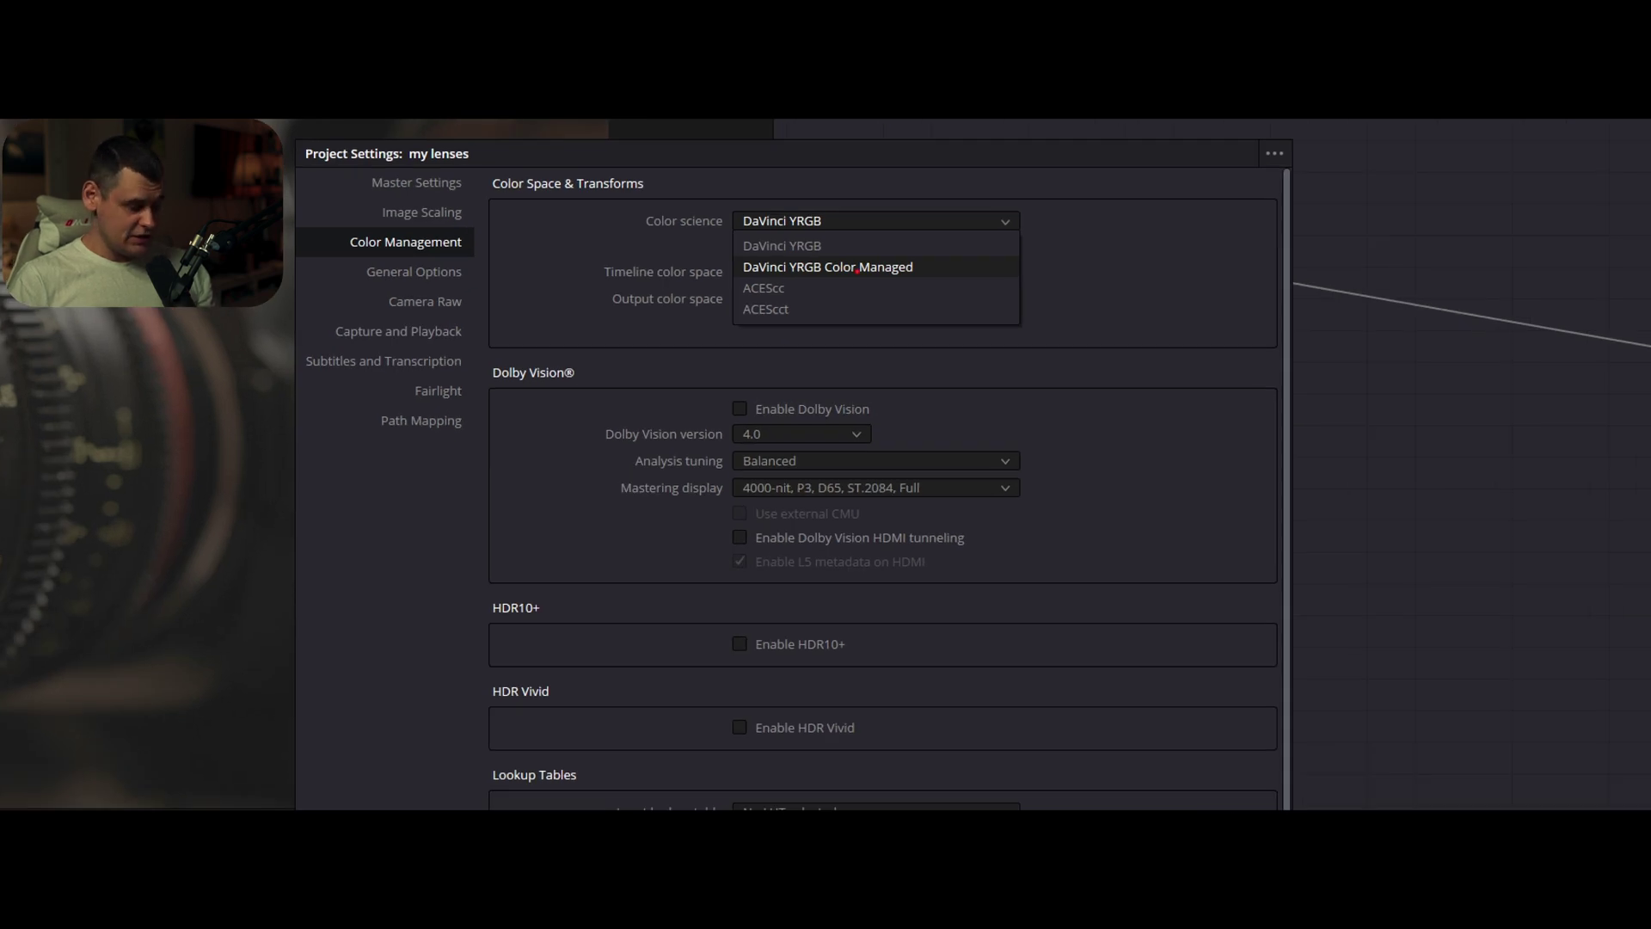
key(Escape)
click(855, 248)
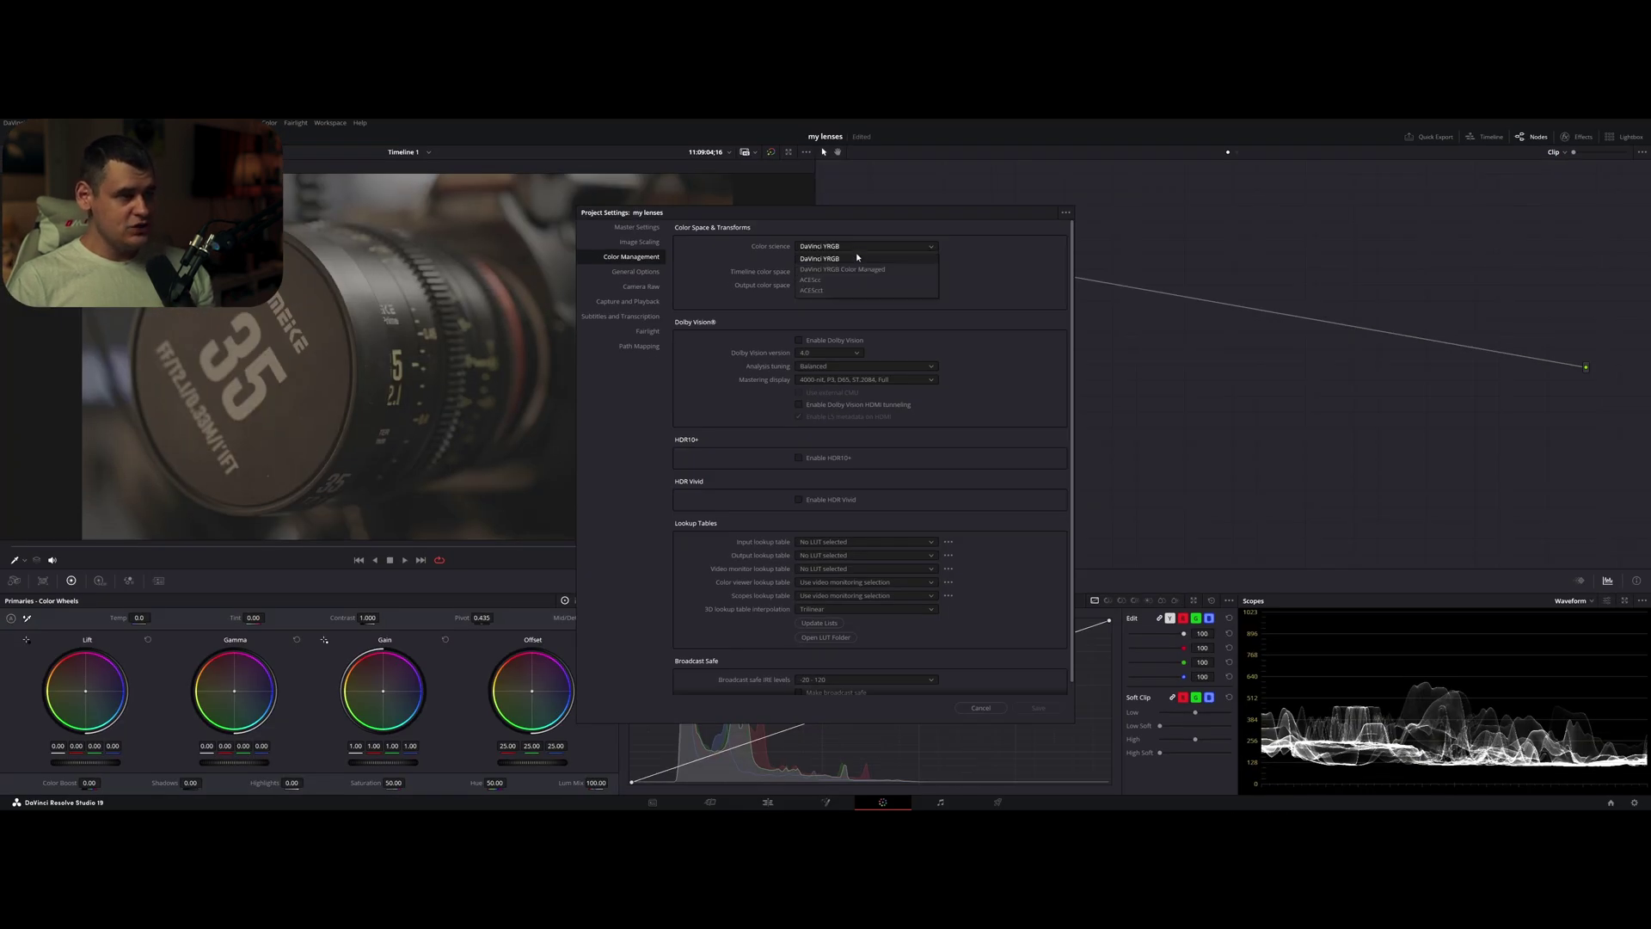
click(857, 271)
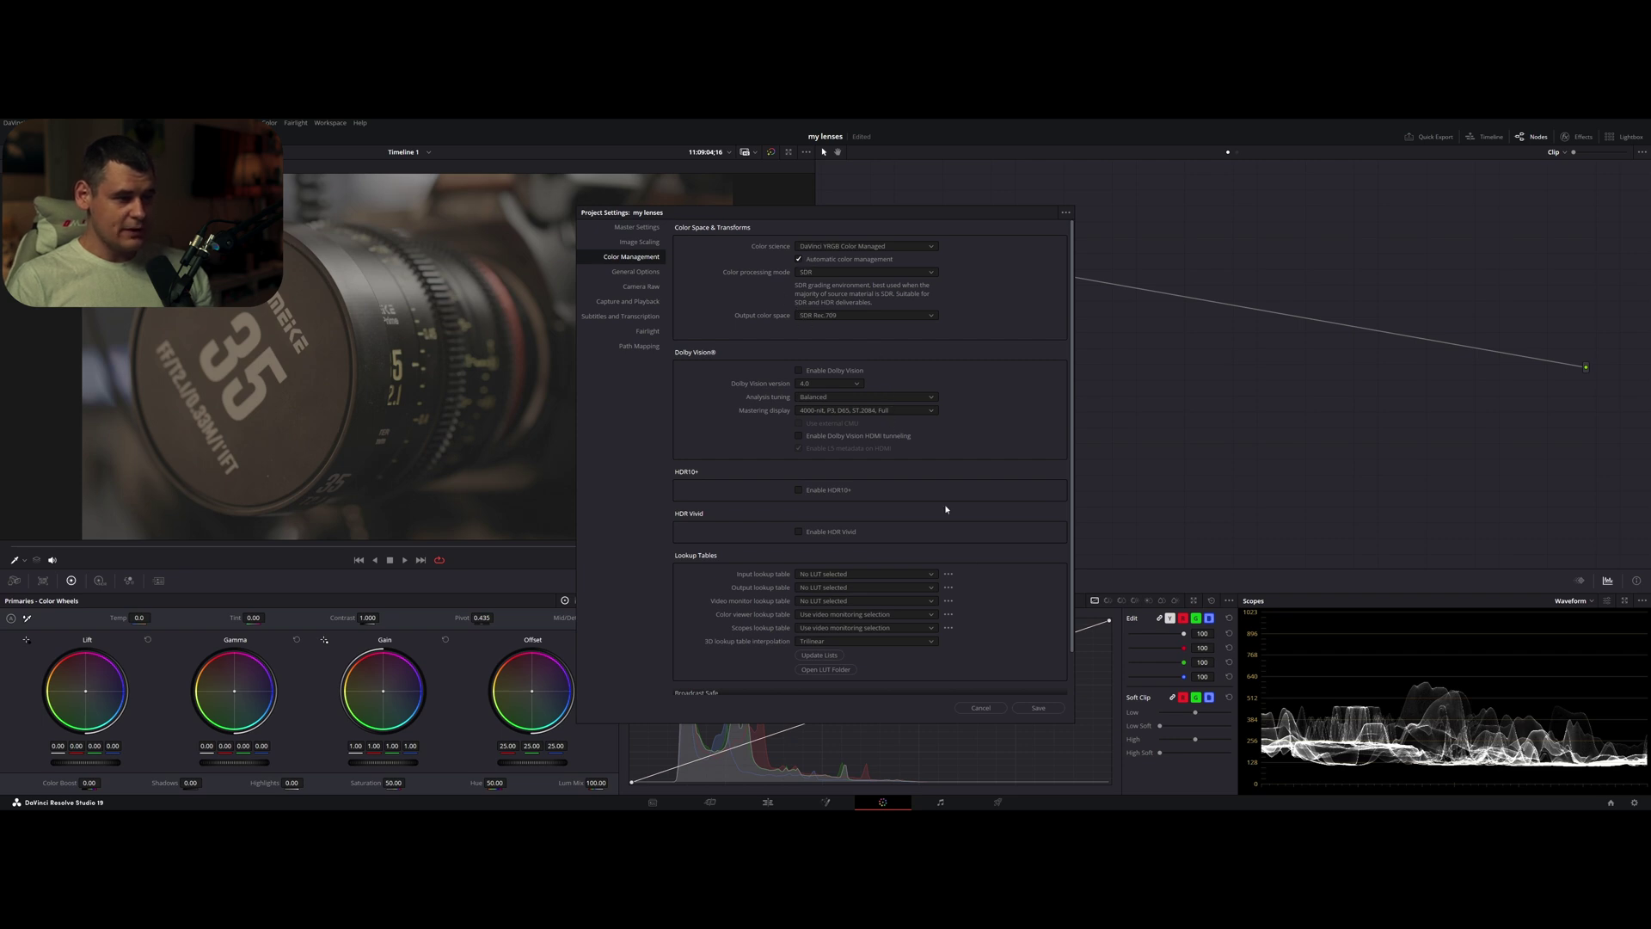
click(1032, 707)
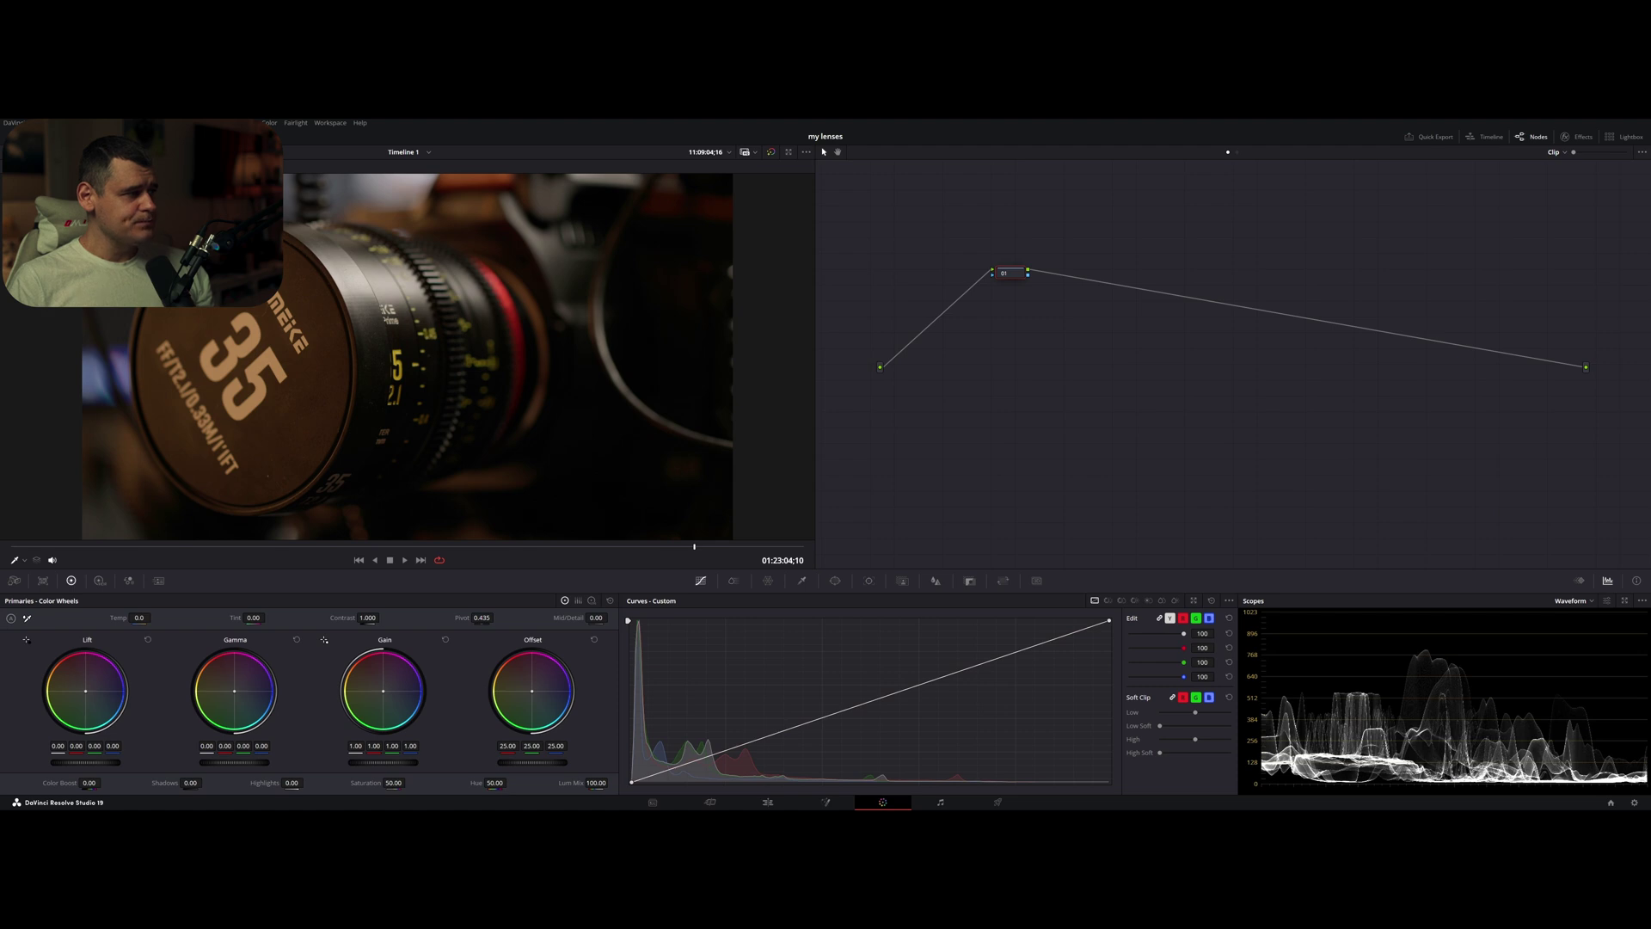
Show the timeline clips, examine the Canon input color space options for clip 08, and hide the clips again
click(154, 137)
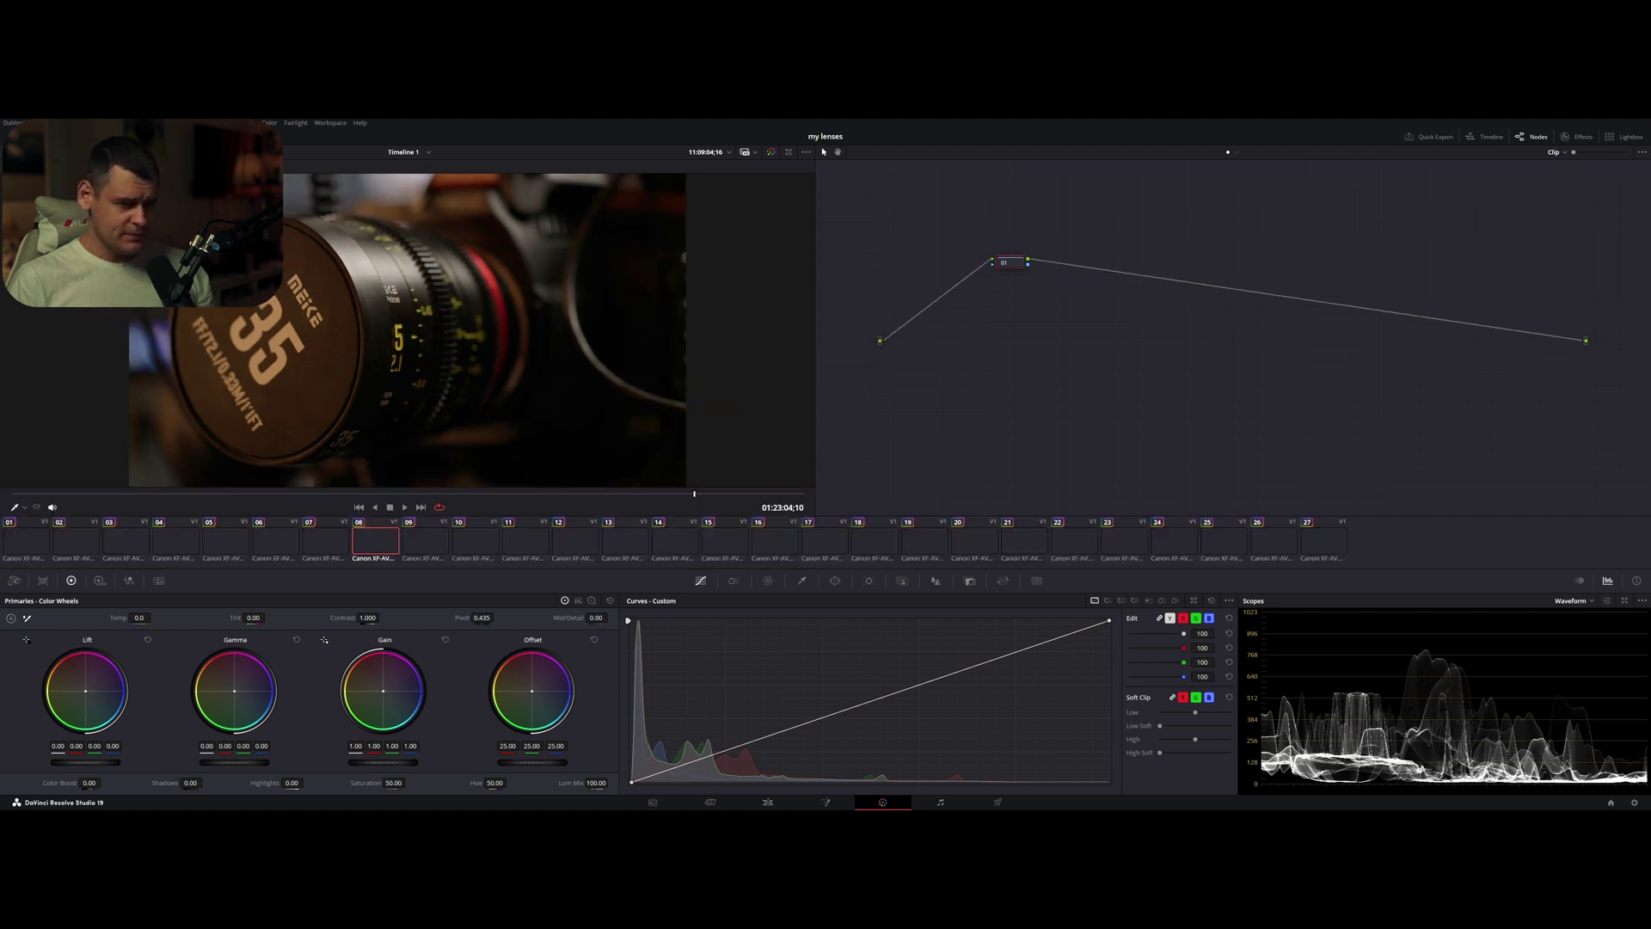
right_click(380, 538)
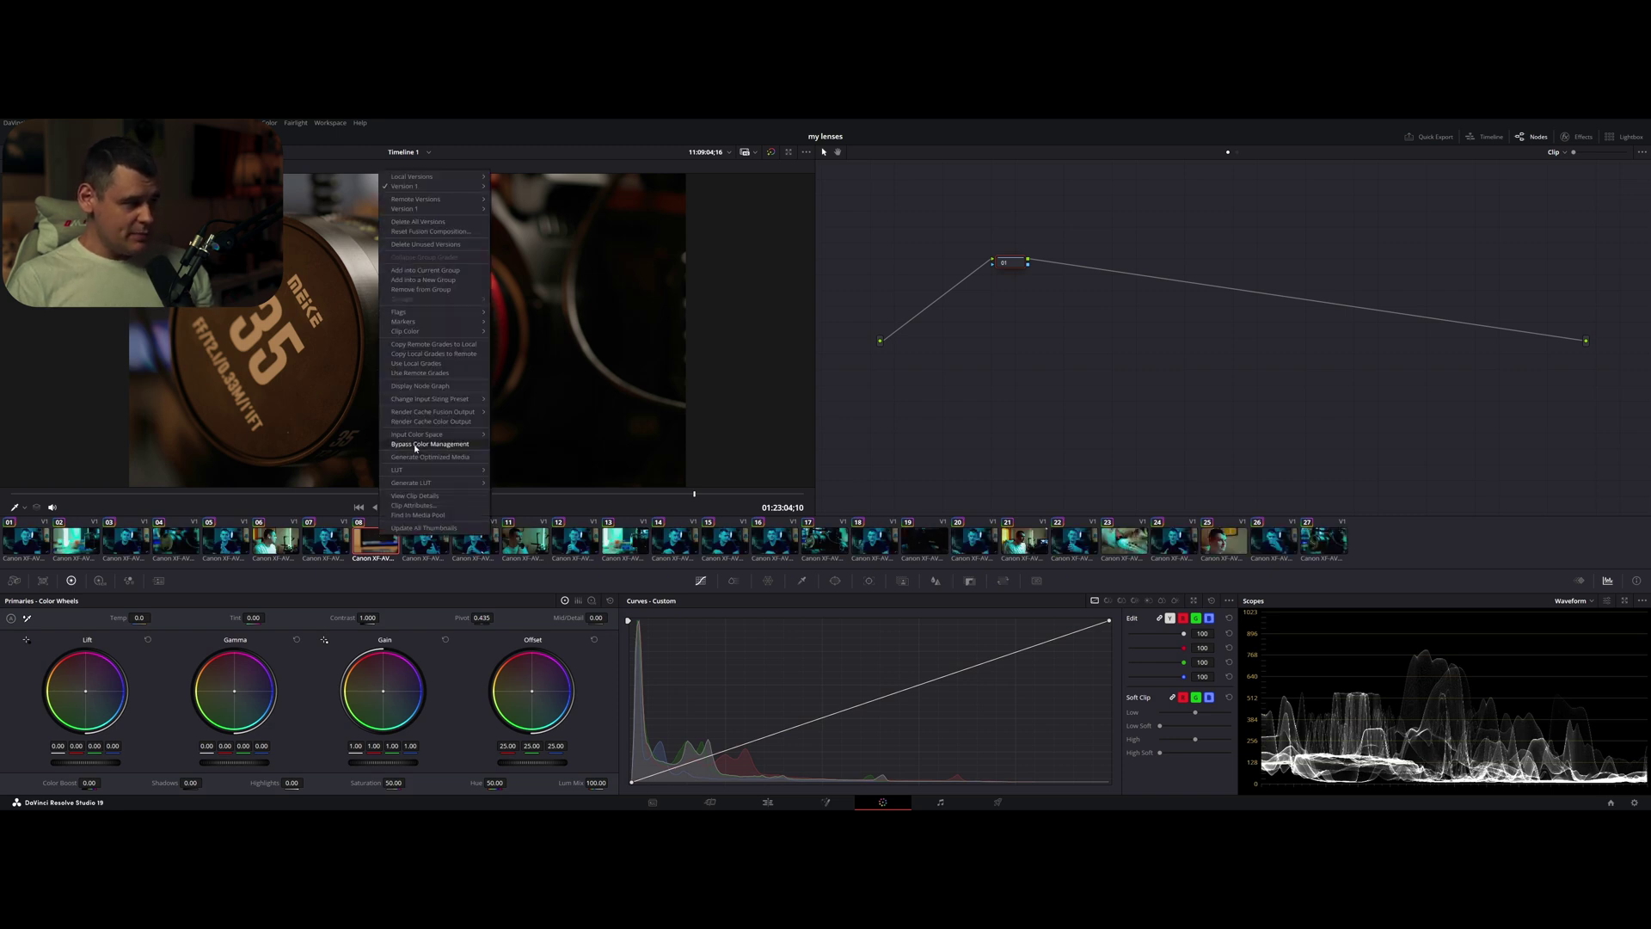
mouse_move(434, 435)
mouse_move(547, 514)
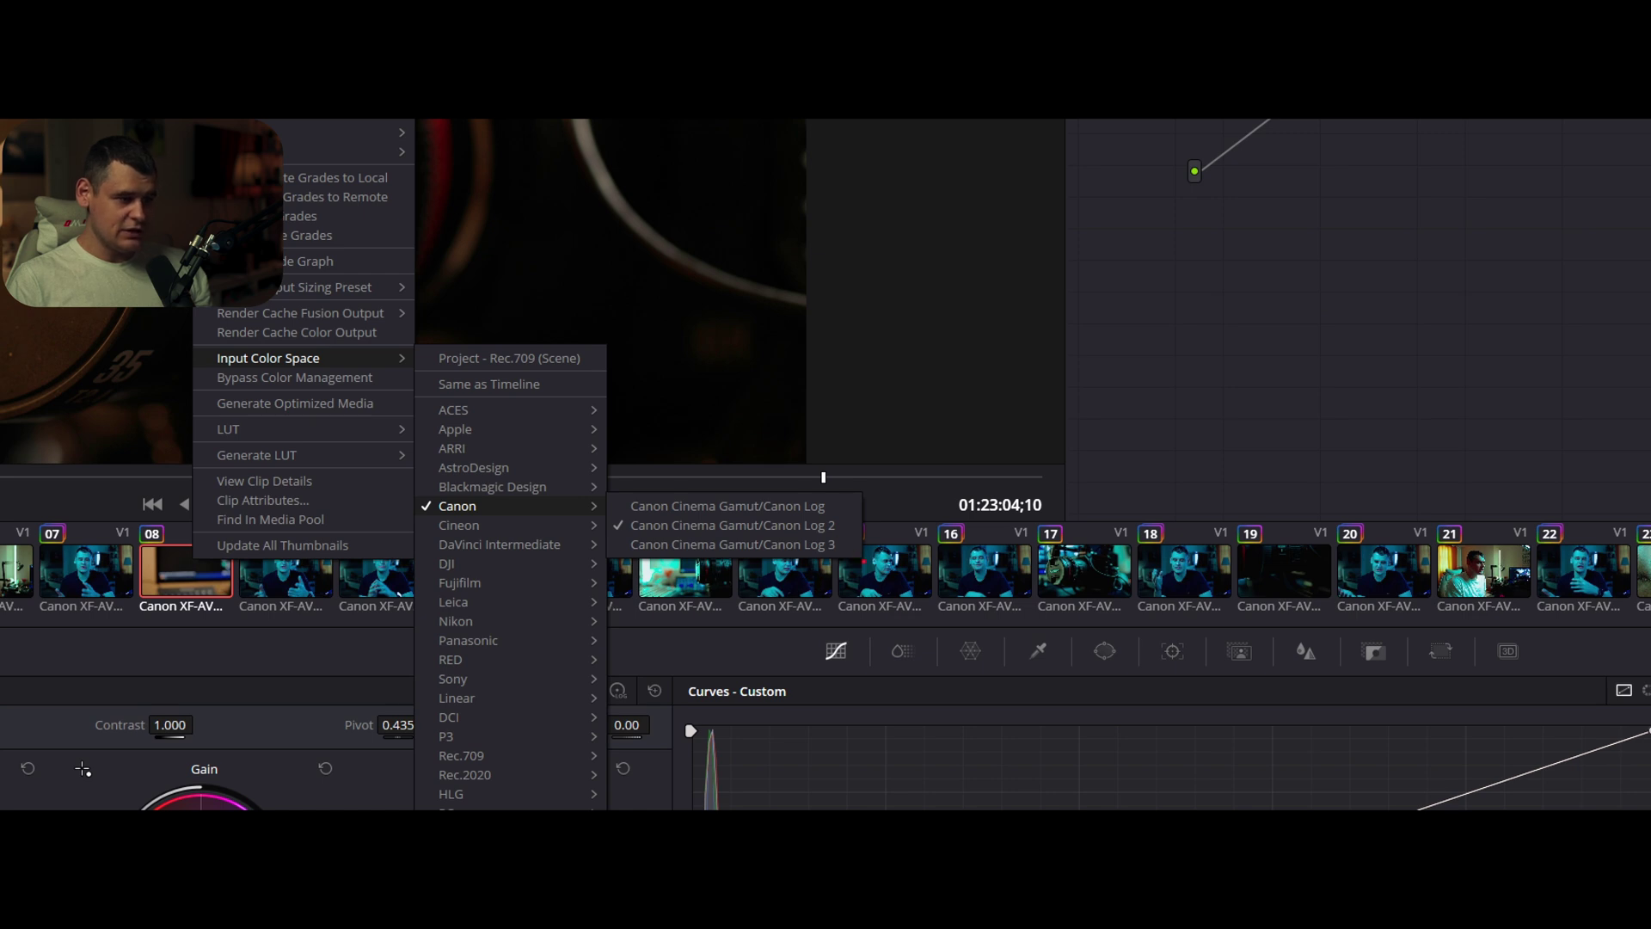
click(1080, 516)
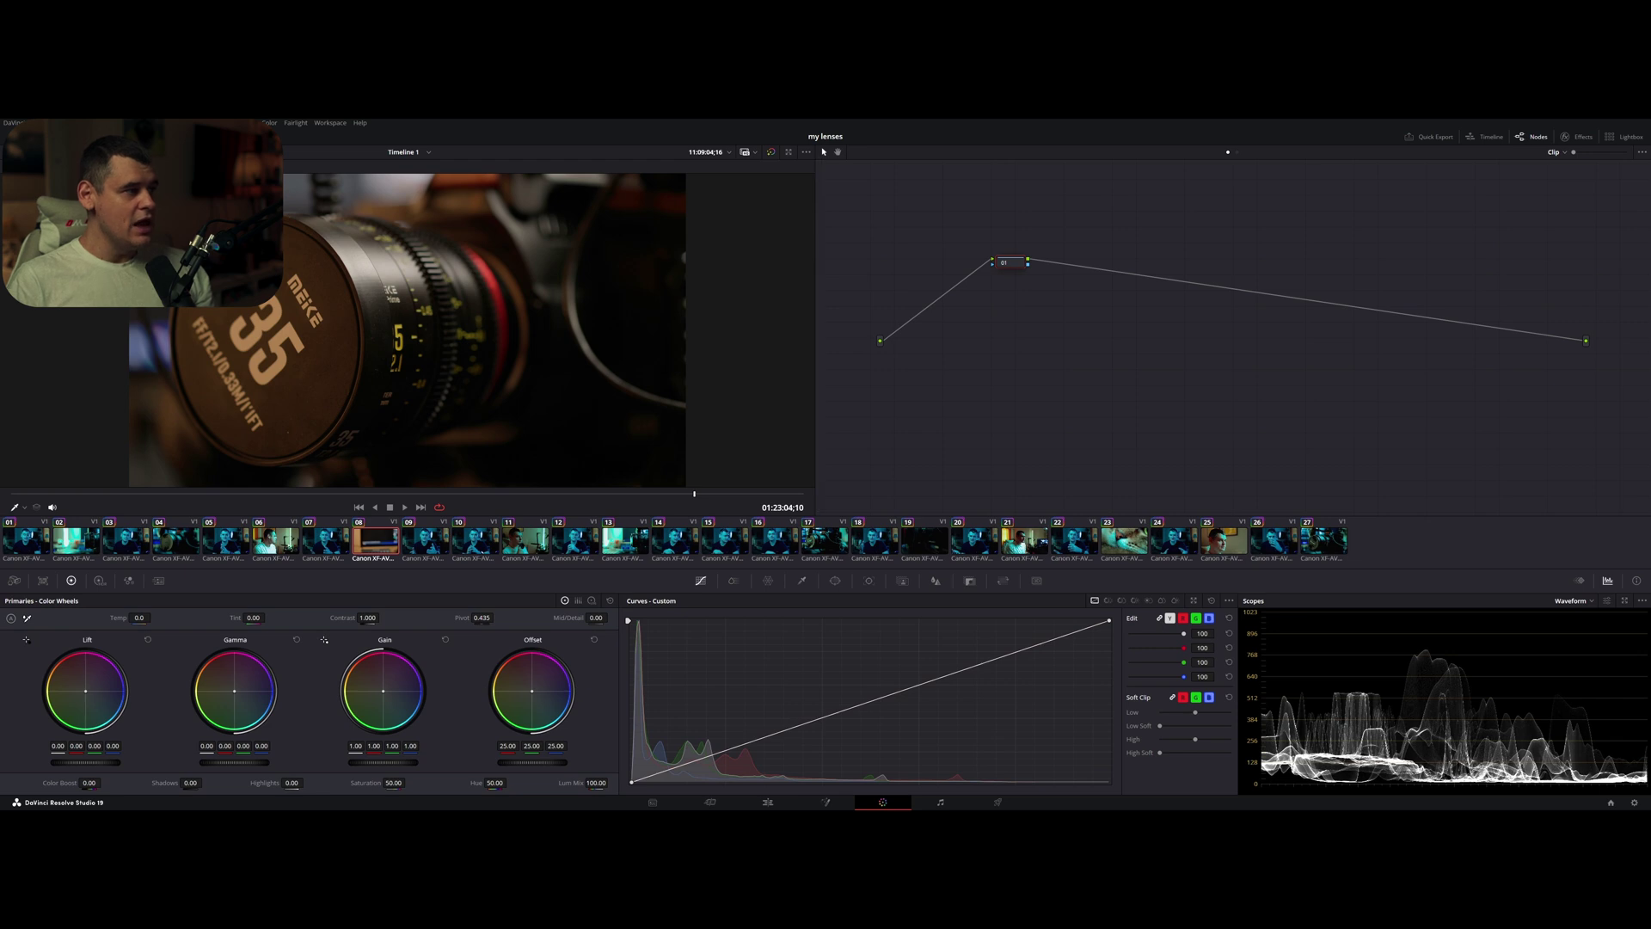
click(160, 136)
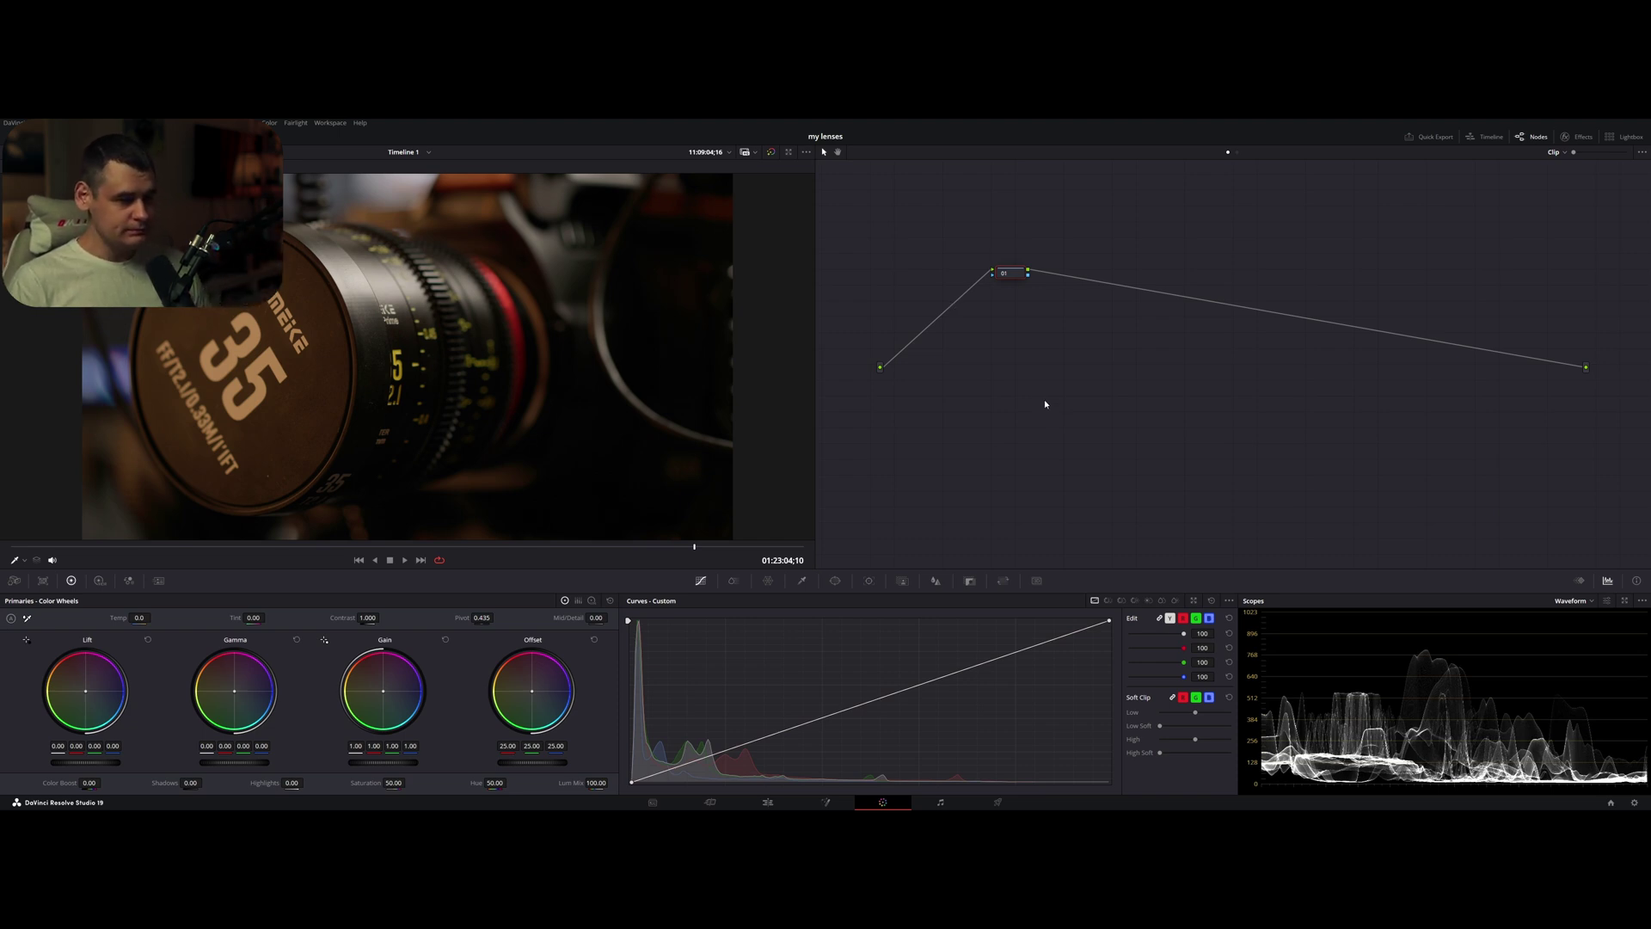
Set the project's color science to ACEScct and save the project settings
click(1634, 803)
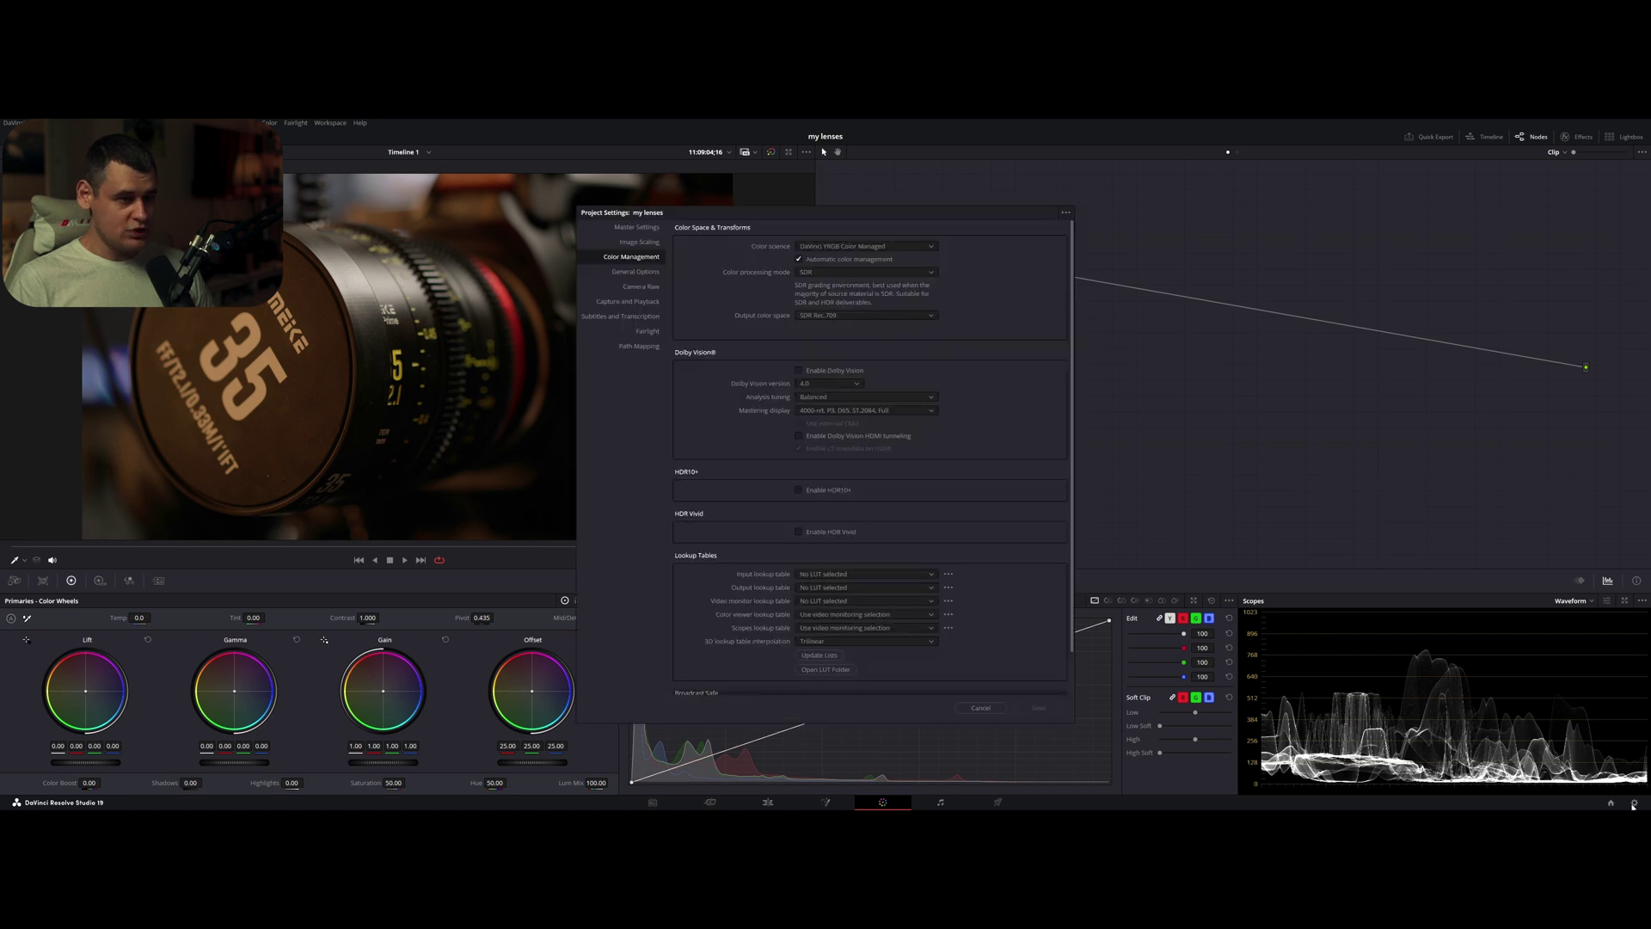
click(890, 245)
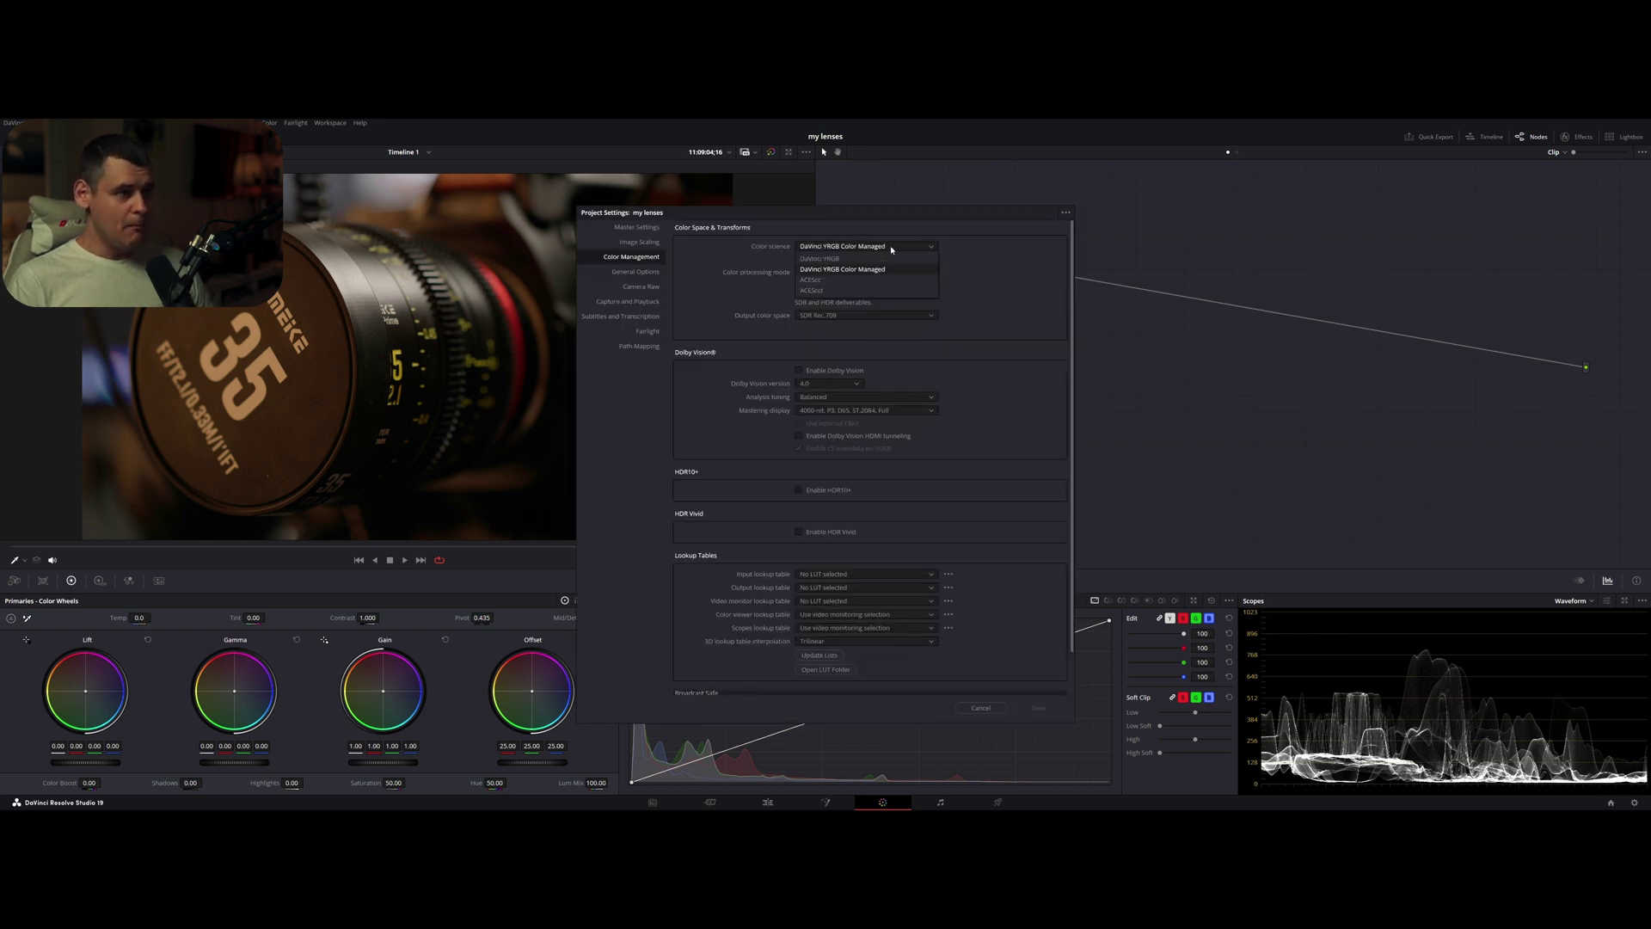
click(866, 291)
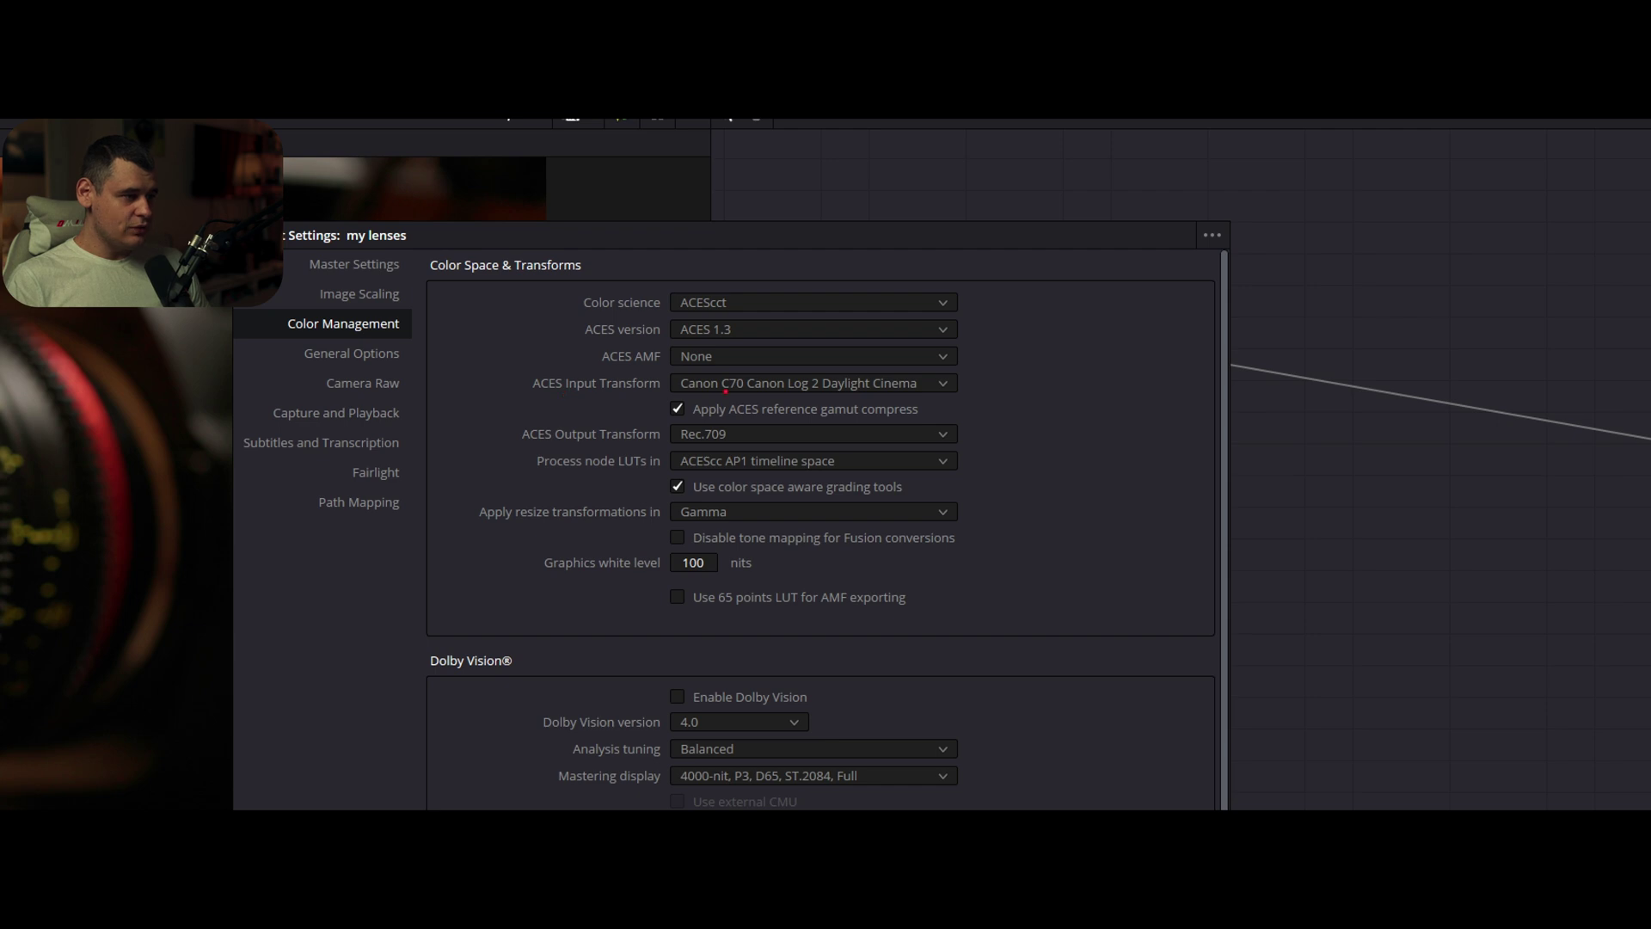
drag(710, 393, 866, 394)
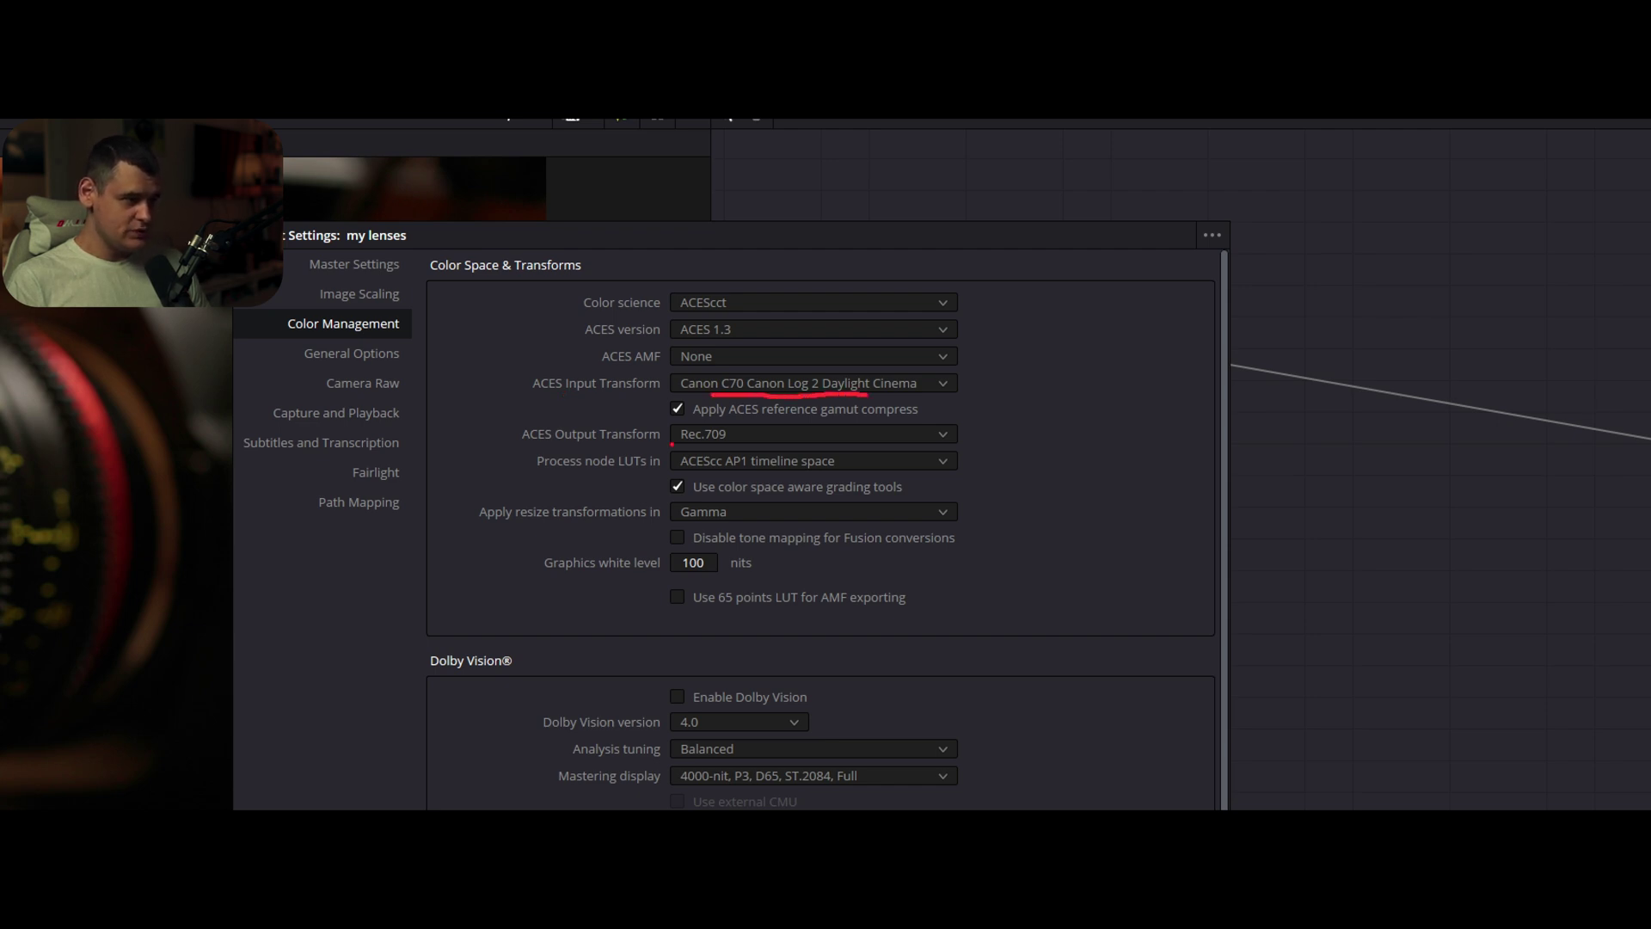
mouse_move(682, 447)
mouse_down()
mouse_move(736, 439)
mouse_move(704, 470)
mouse_move(761, 471)
mouse_up()
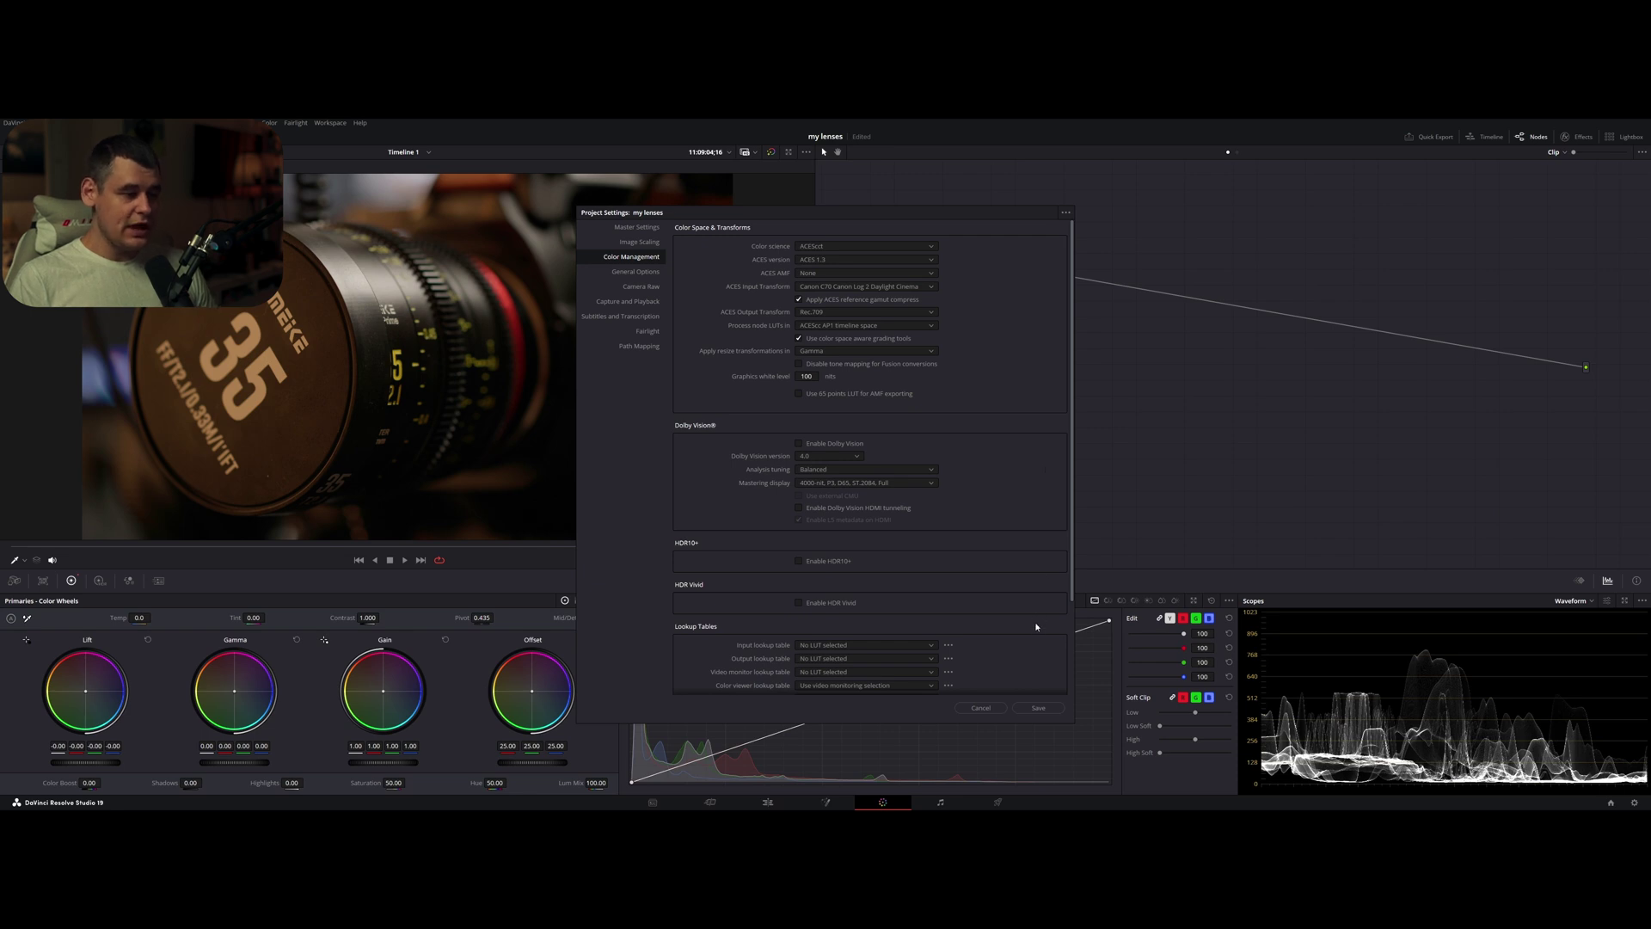
click(1037, 708)
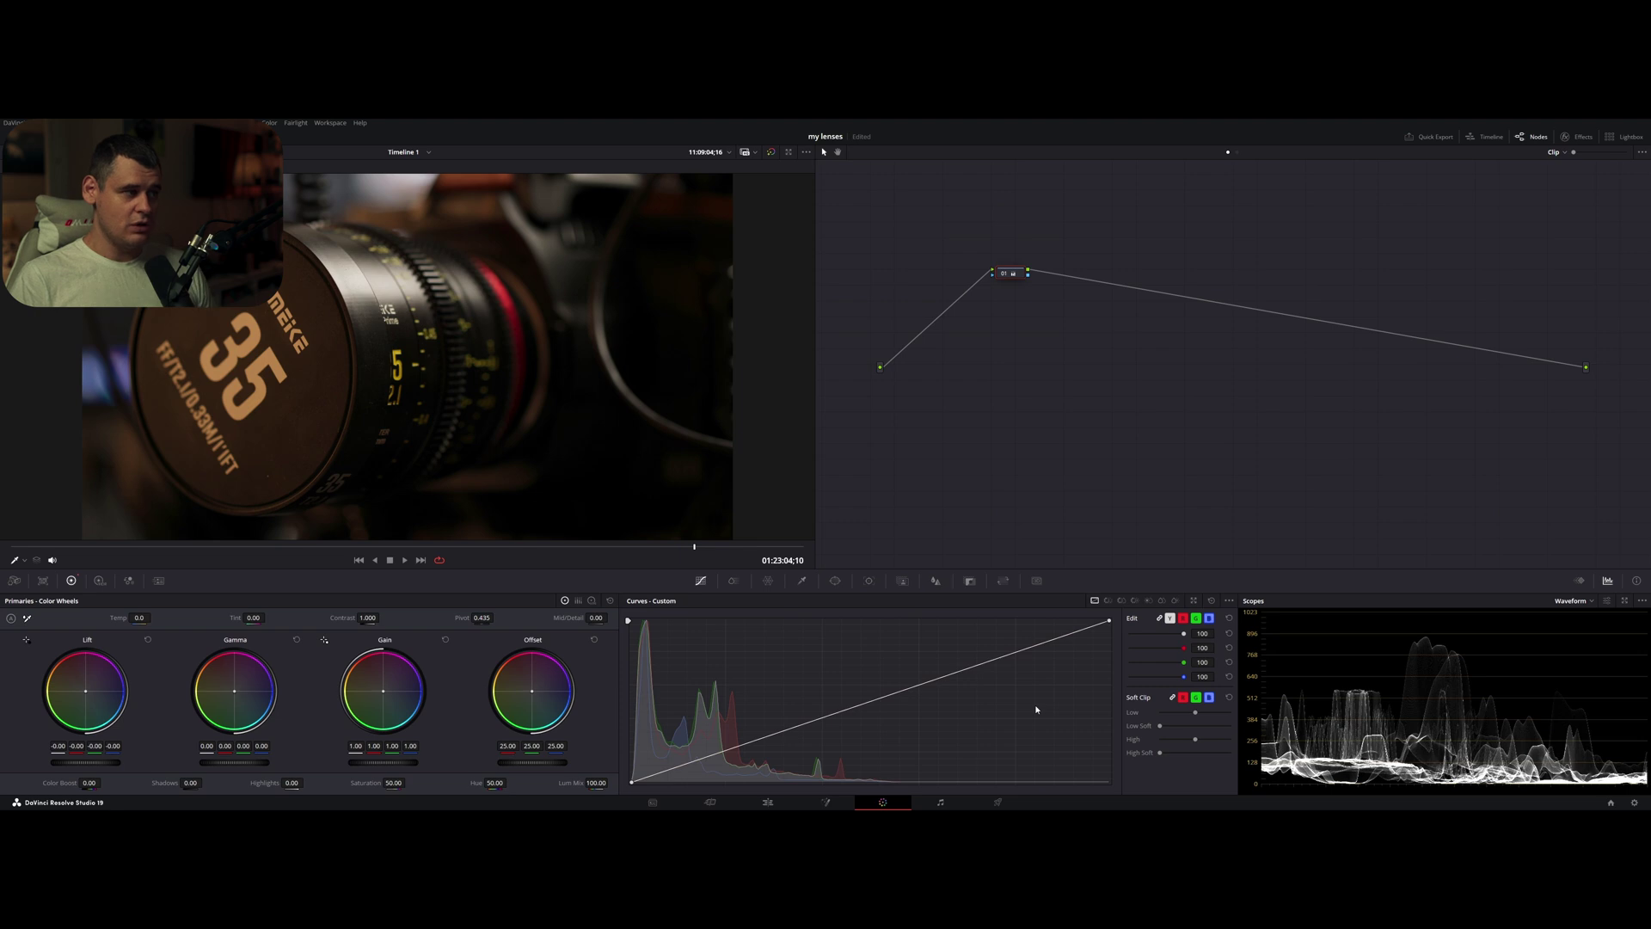